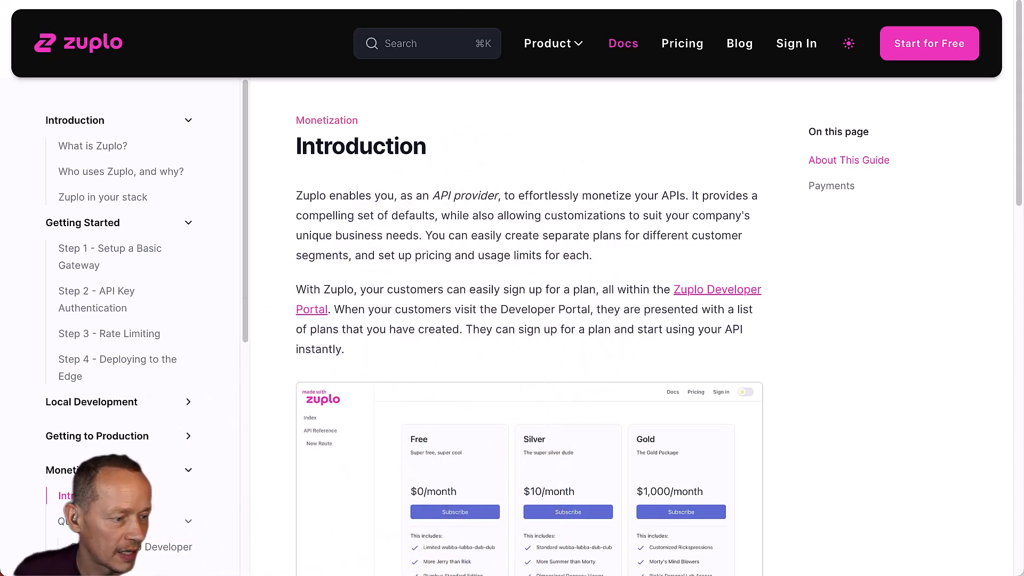
Read the Quickstart Step 1 section on Creating Stripe Products, then view Stripe's empty Product catalog.
{"action": "left_click", "coordinate": [101, 521]}
{"action": "left_click", "coordinate": [102, 521]}
{"action": "left_click", "coordinate": [109, 547]}
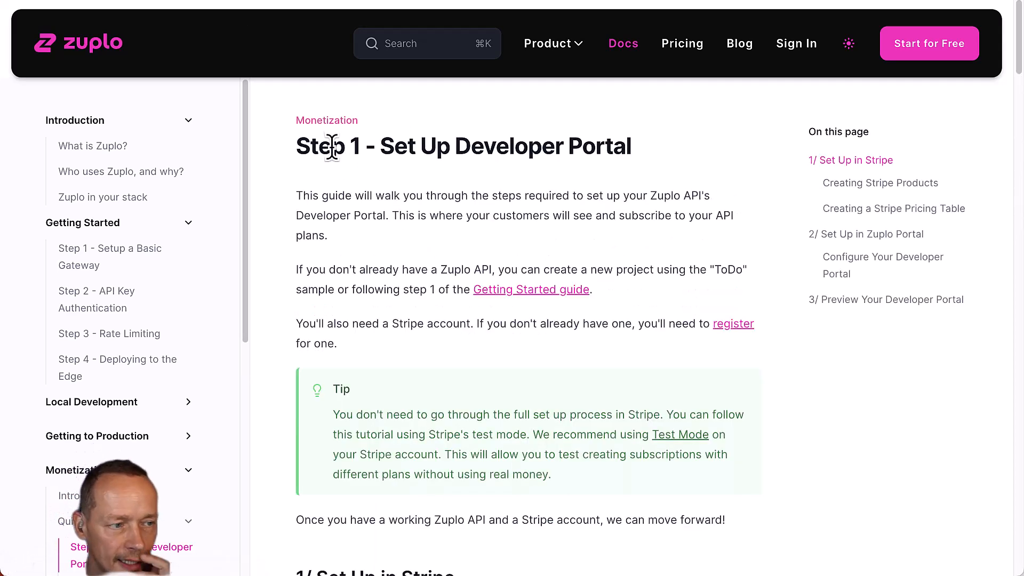
{"action": "scroll", "coordinate": [536, 180], "scroll_direction": "down", "scroll_amount": 1}
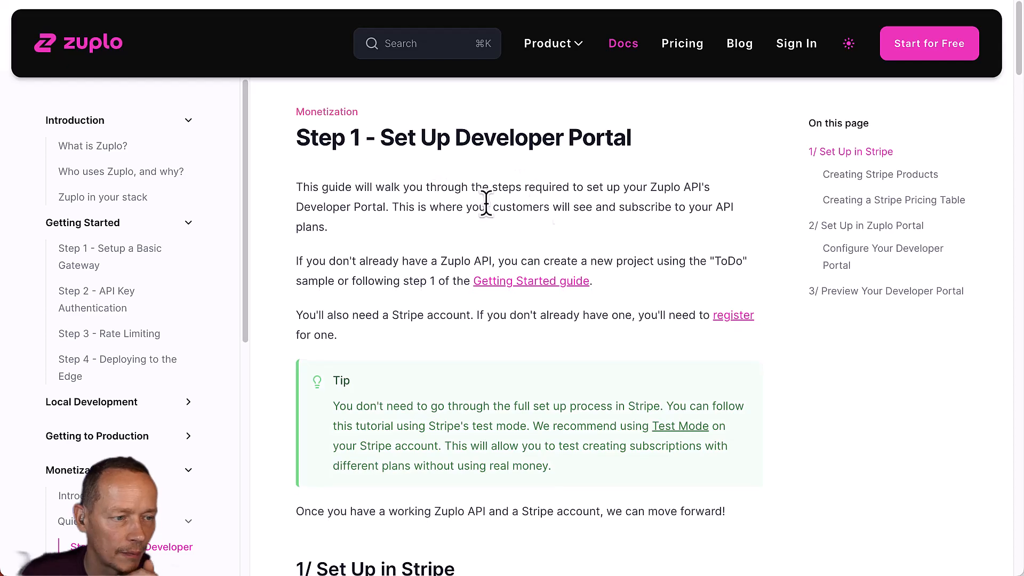
{"action": "scroll", "coordinate": [591, 213], "scroll_direction": "down", "scroll_amount": 10}
{"action": "scroll", "coordinate": [591, 213], "scroll_direction": "up", "scroll_amount": 7}
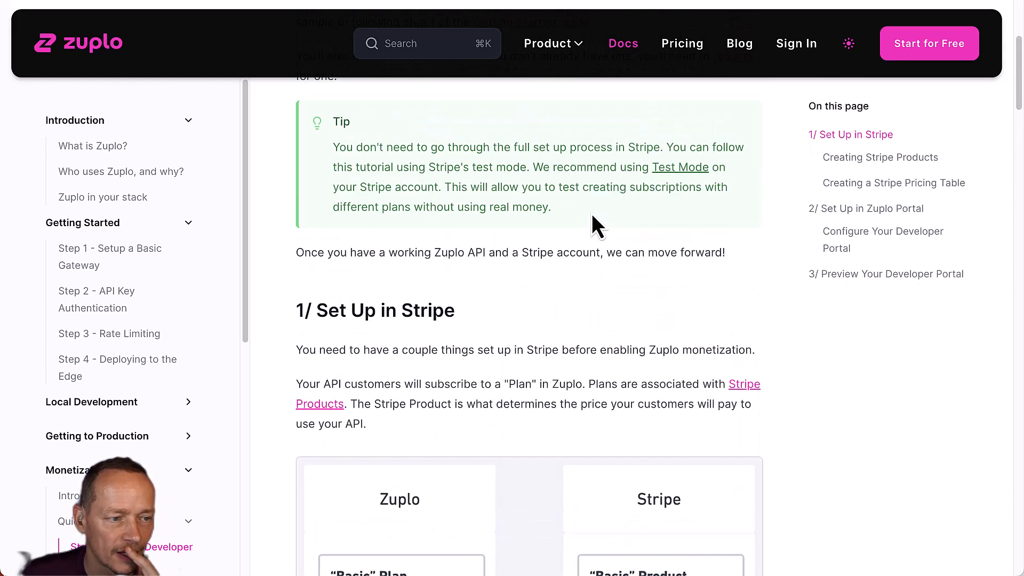
{"action": "scroll", "coordinate": [591, 216], "scroll_direction": "down", "scroll_amount": 1}
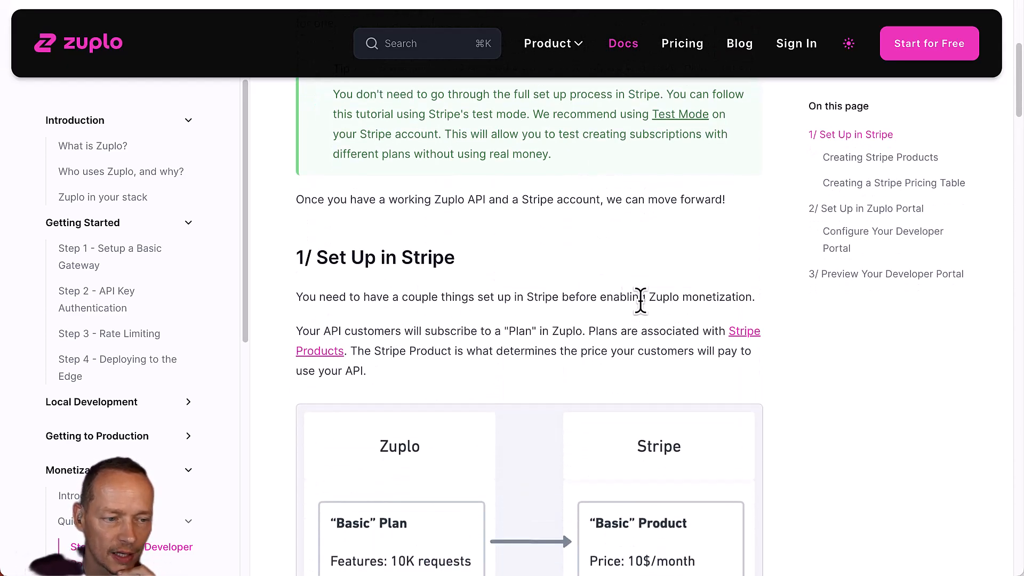
{"action": "scroll", "coordinate": [644, 308], "scroll_direction": "down", "scroll_amount": 2}
{"action": "scroll", "coordinate": [644, 308], "scroll_direction": "down", "scroll_amount": 8}
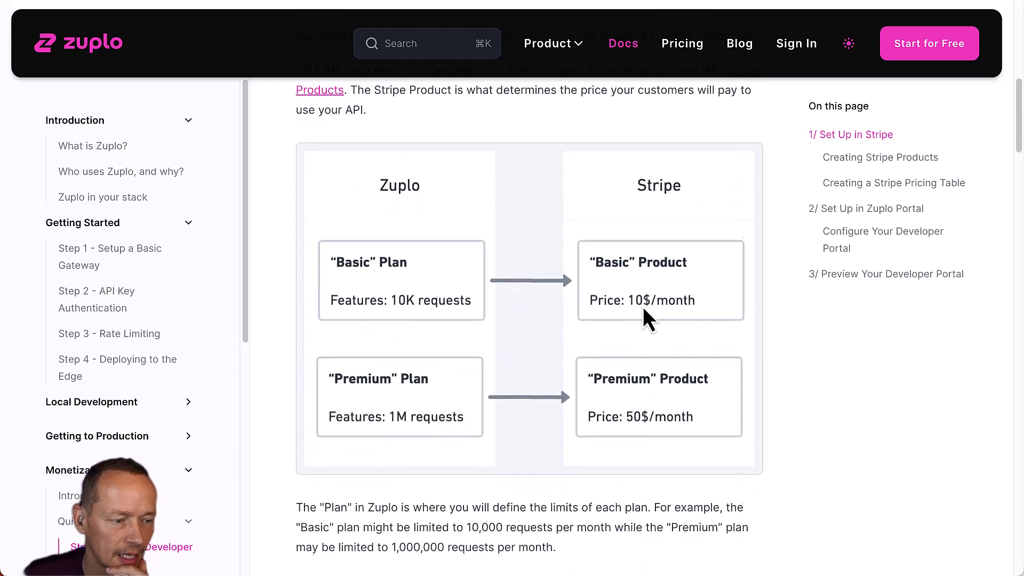
{"action": "scroll", "coordinate": [642, 307], "scroll_direction": "down", "scroll_amount": 2}
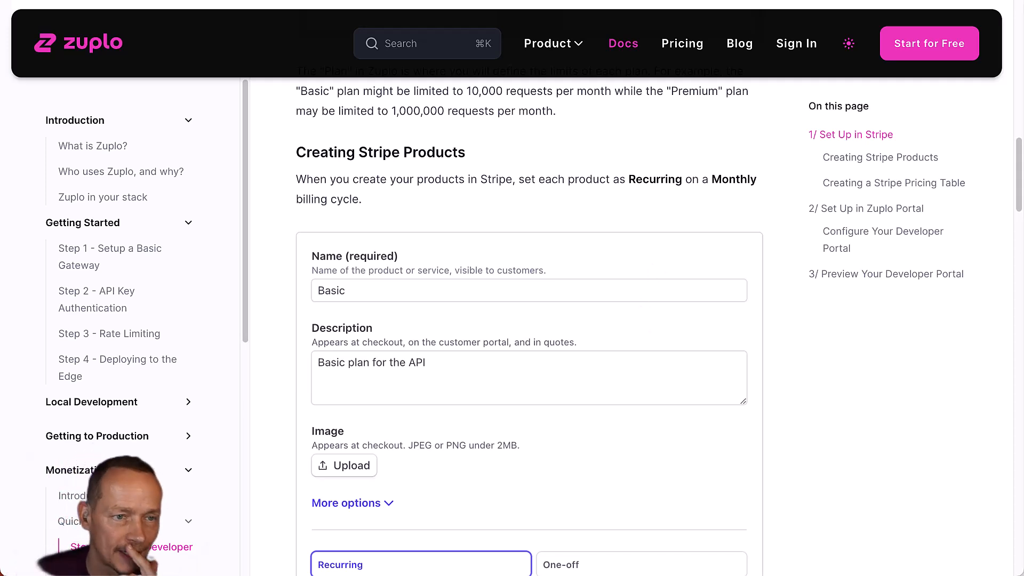
{"action": "key", "text": "ctrl+Tab"}
{"action": "left_click", "coordinate": [77, 176]}
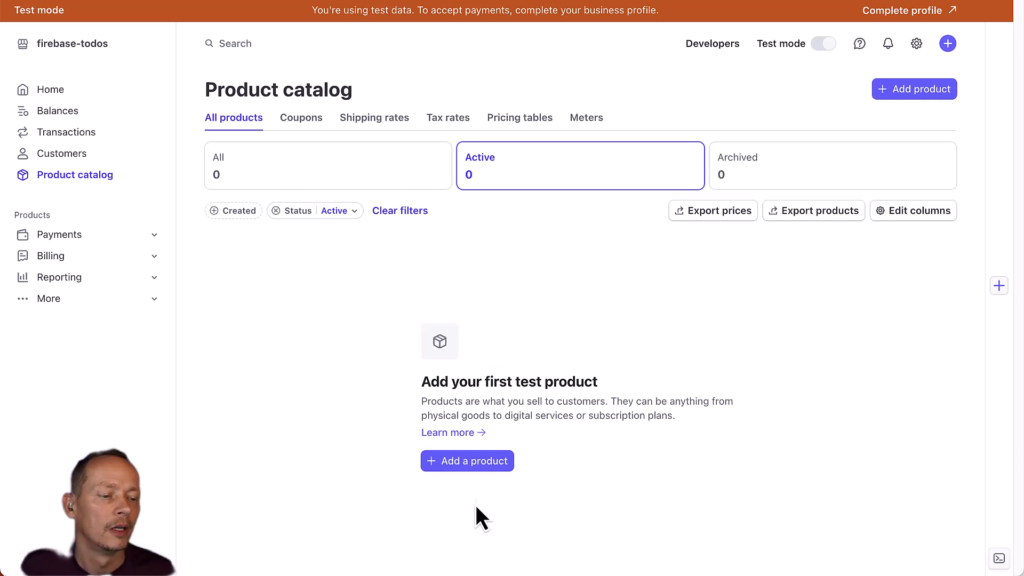
Create a $0.00 monthly 'Free' product described as 100 requests and up to 3 todo creates.
{"action": "left_click", "coordinate": [461, 462]}
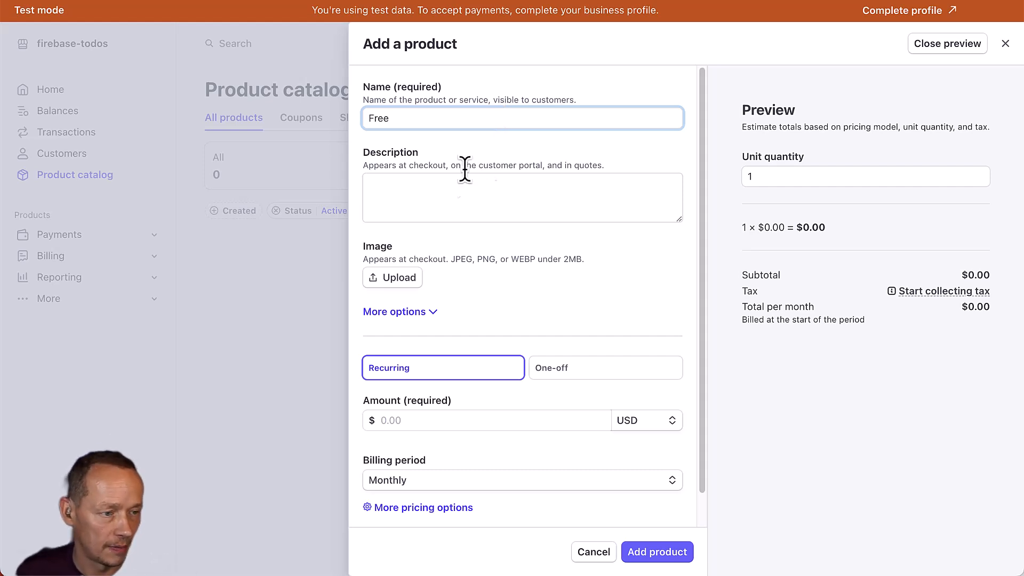
{"action": "left_click", "coordinate": [445, 200]}
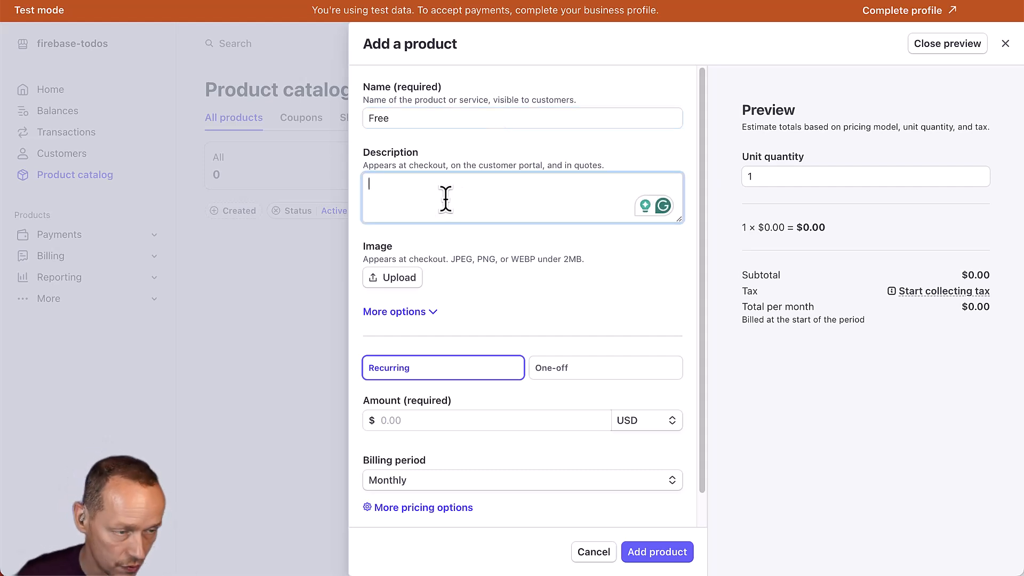
{"action": "type", "text": "Our"}
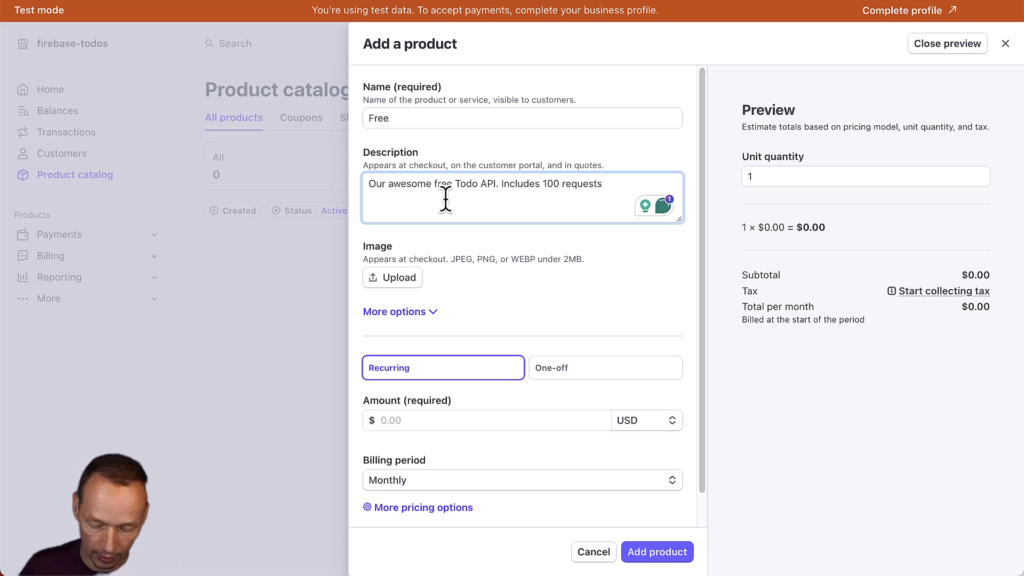
{"action": "type", "text": "and up to"}
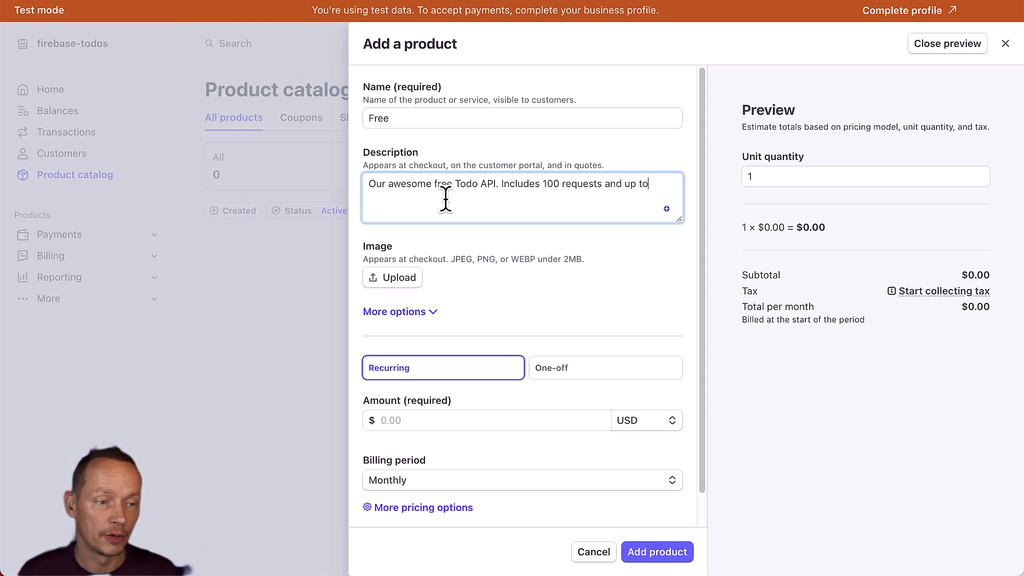
{"action": "type", "text": " 10 todo creates"}
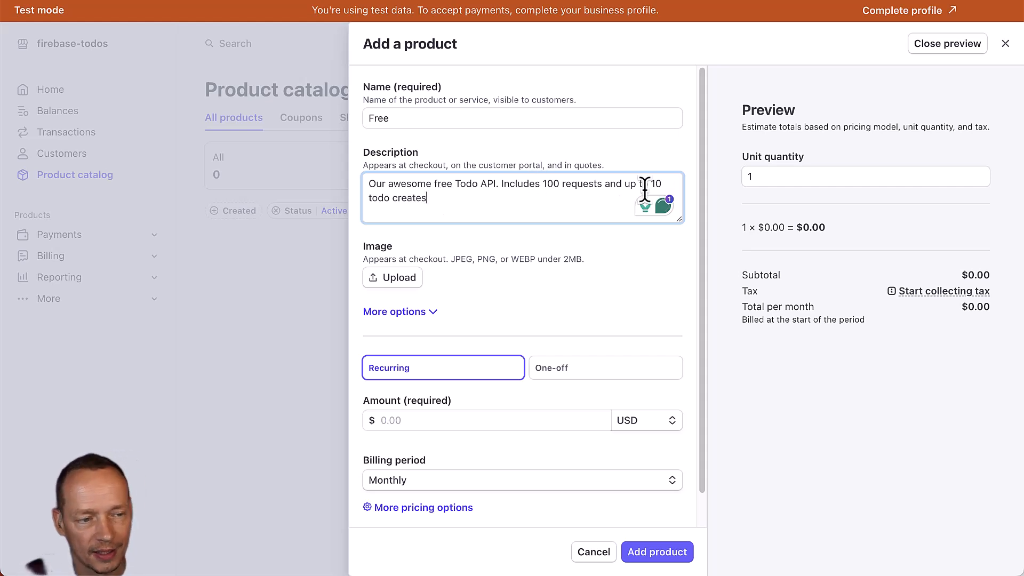
{"action": "left_click_drag", "start_coordinate": [662, 185], "coordinate": [651, 184]}
{"action": "type", "text": "2"}
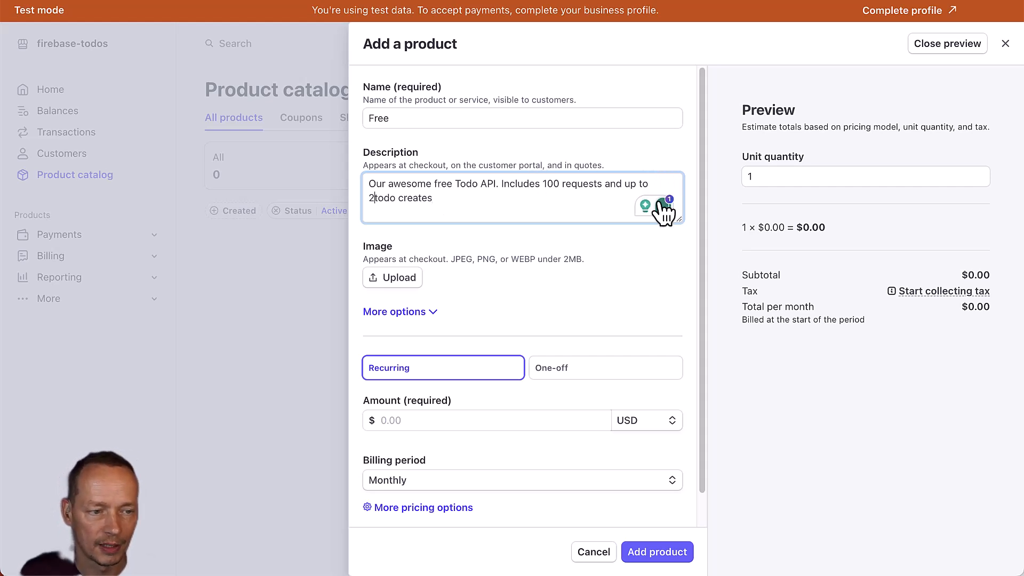
{"action": "mouse_move", "coordinate": [663, 207]}
{"action": "key", "text": "BackSpace"}
{"action": "type", "text": "3"}
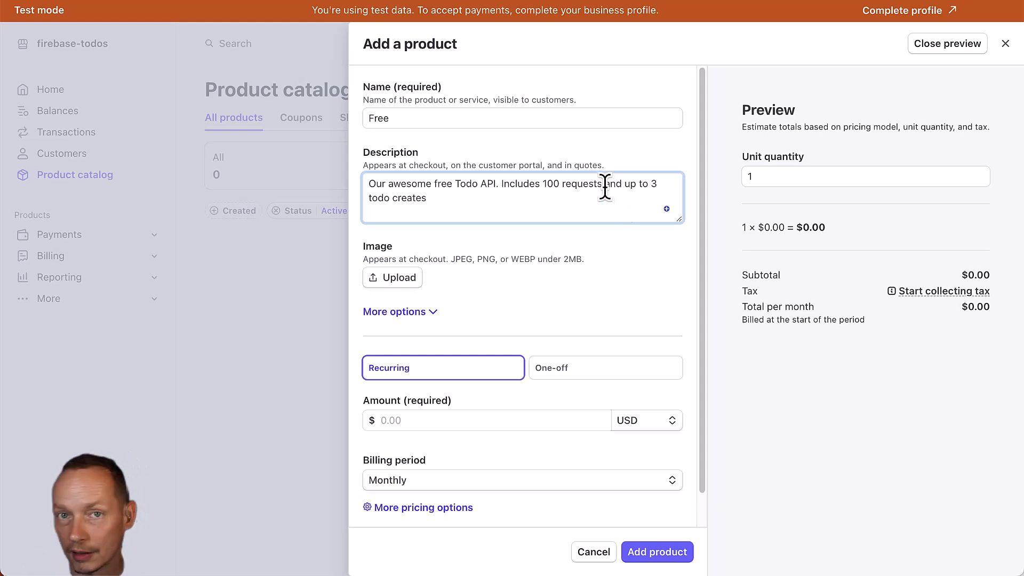
{"action": "scroll", "coordinate": [520, 305], "scroll_direction": "down", "scroll_amount": 1}
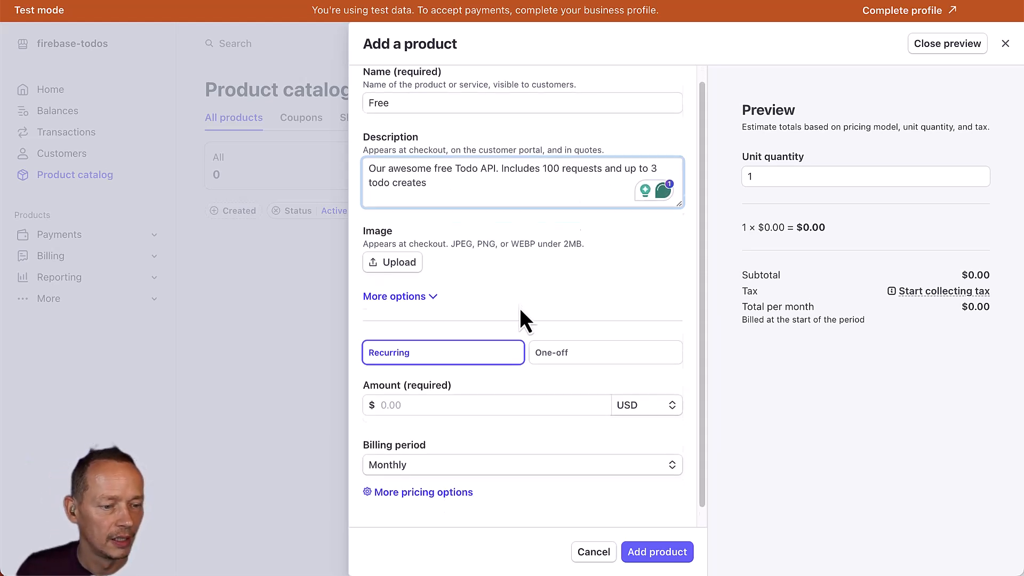
{"action": "left_click", "coordinate": [451, 388]}
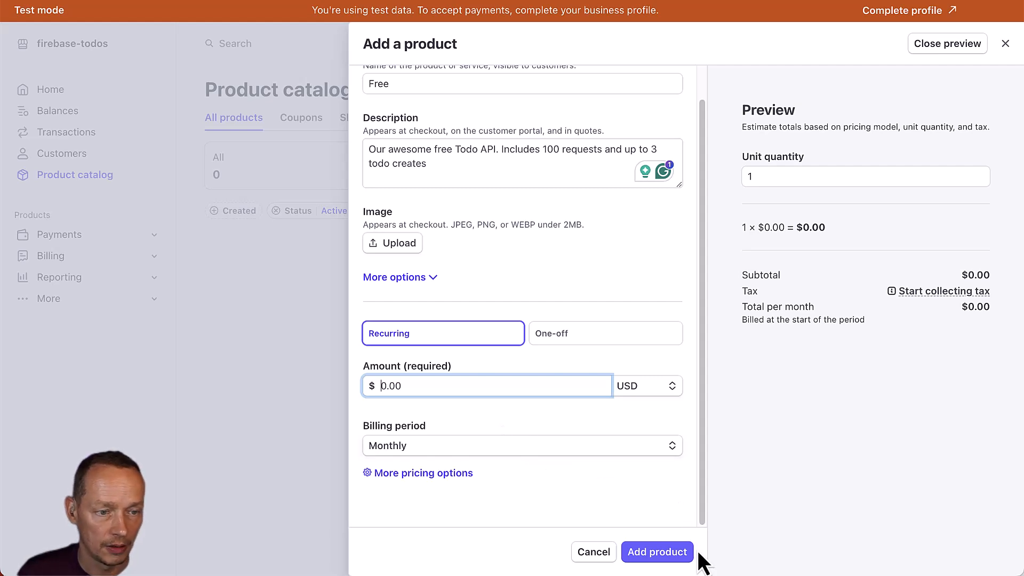
{"action": "left_click", "coordinate": [676, 554]}
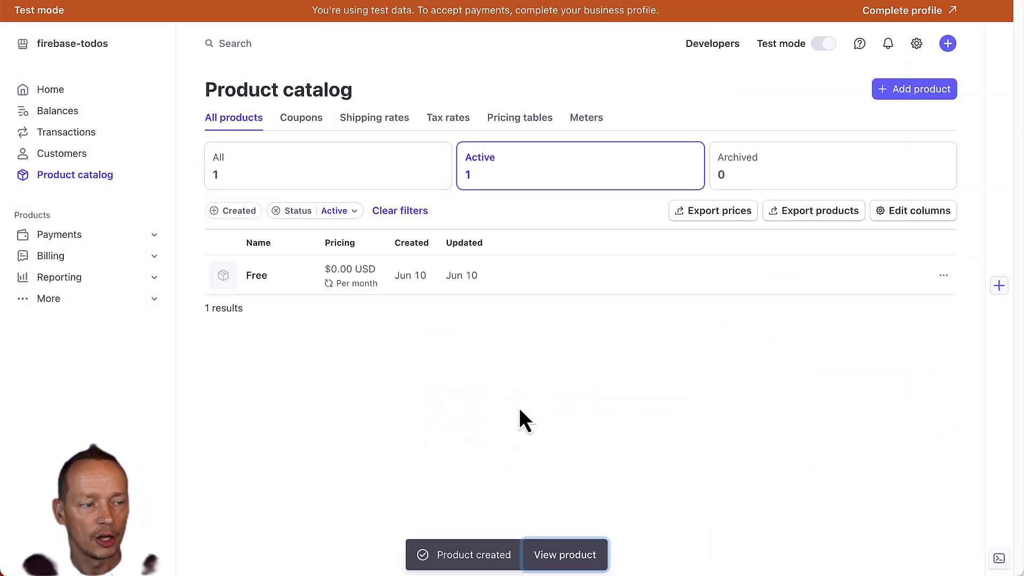
Create a 'Pro' product at $100.00 monthly offering up to 1000 Todo creates and 1,000,000 requests.
{"action": "left_click", "coordinate": [912, 90]}
{"action": "type", "text": "Pro"}
{"action": "key", "text": "Tab"}
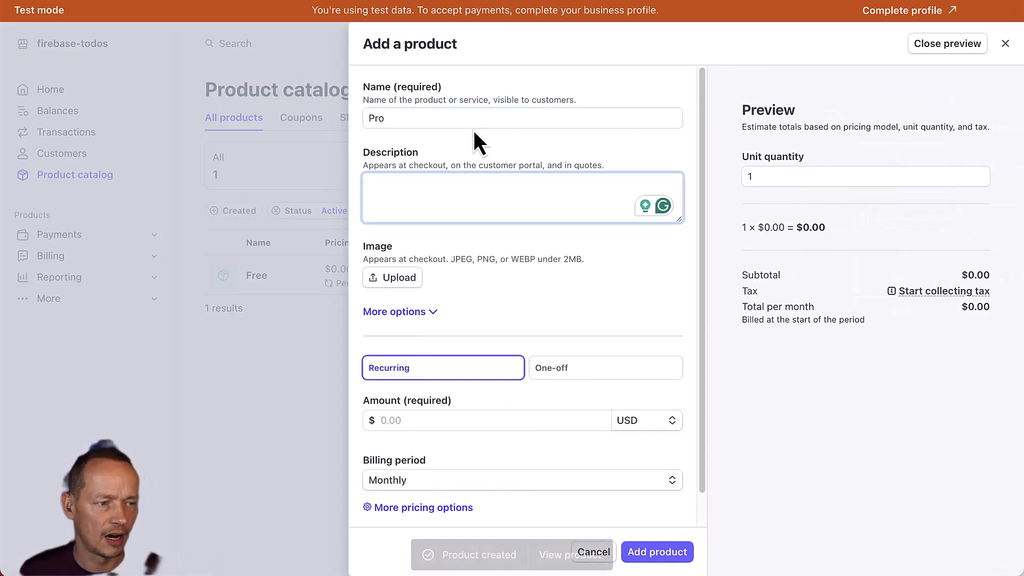
{"action": "type", "text": "Our ama"}
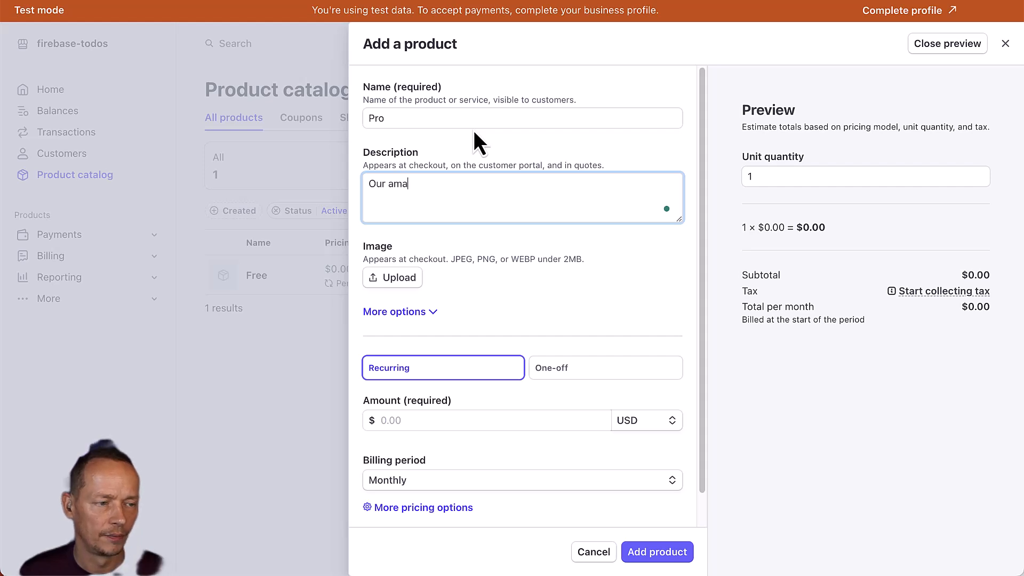
{"action": "type", "text": "zing Todo"}
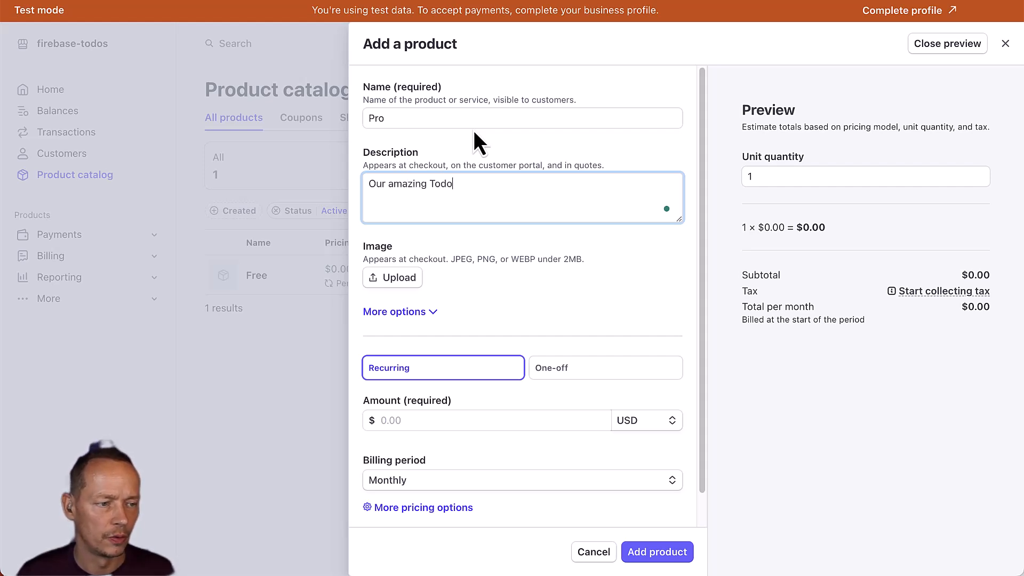
{"action": "type", "text": " API now with more"}
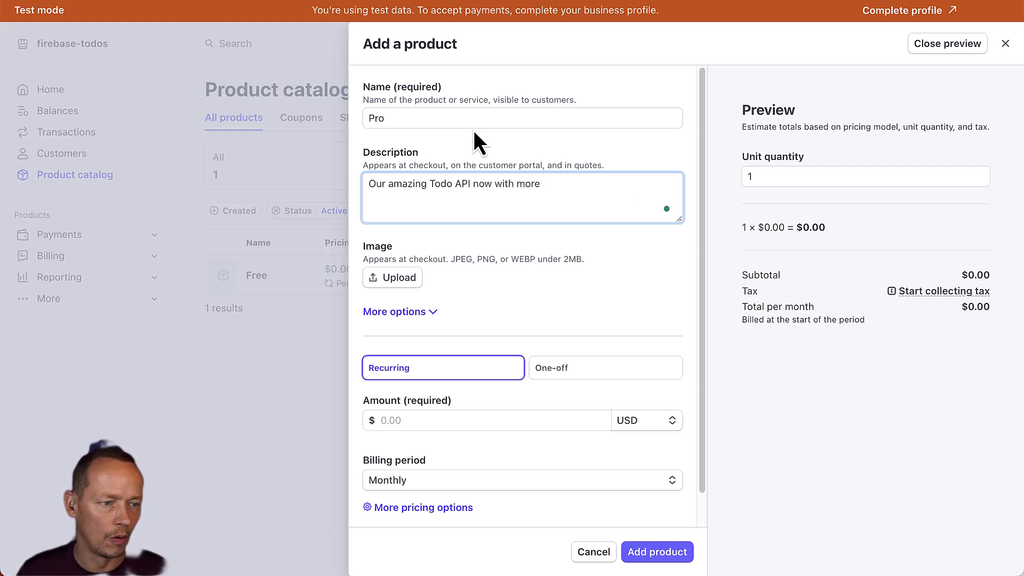
{"action": "type", "text": "ee"}
{"action": "key", "text": "BackSpace"}
{"action": "key", "text": "BackSpace"}
{"action": "key", "text": "BackSpace"}
{"action": "type", "text": "rrrre. "}
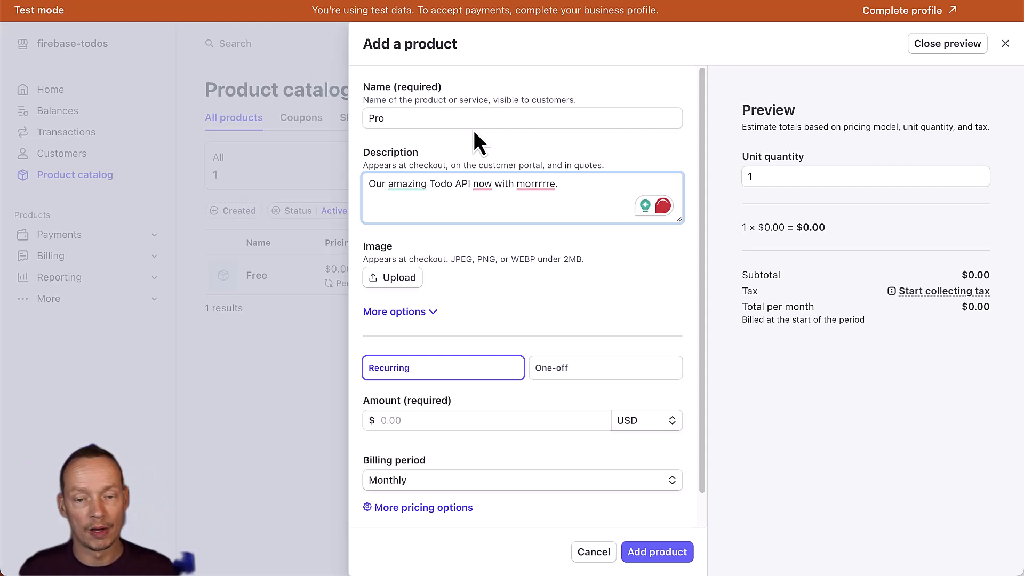
{"action": "type", "text": "Up"}
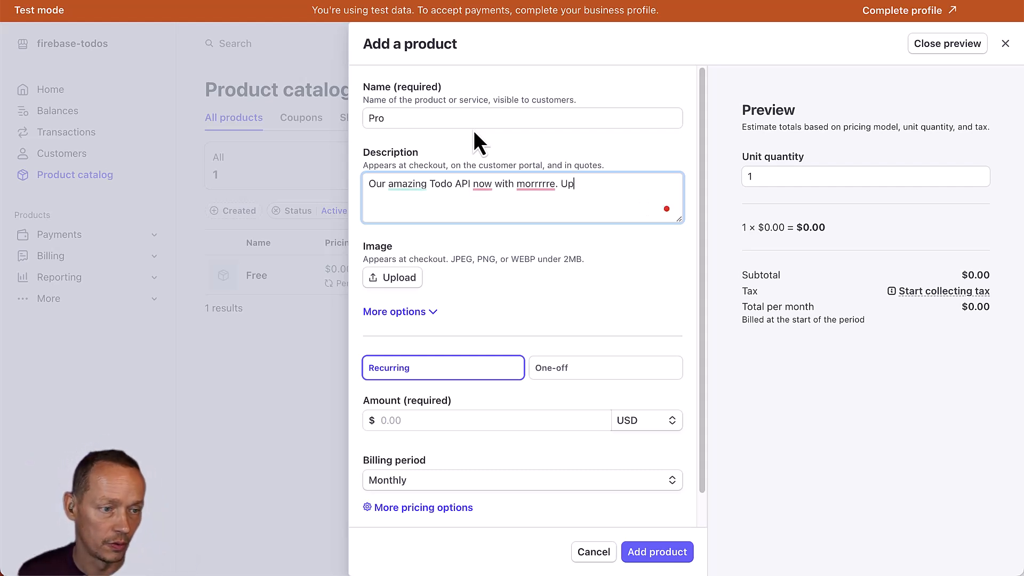
{"action": "type", "text": "to 1000 "}
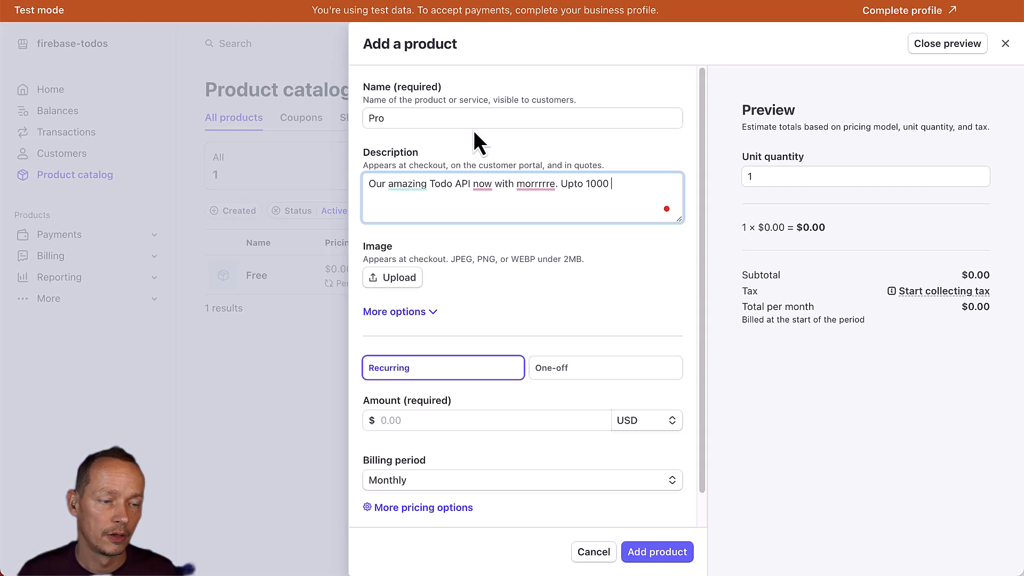
{"action": "type", "text": "Todo creates and 10000"}
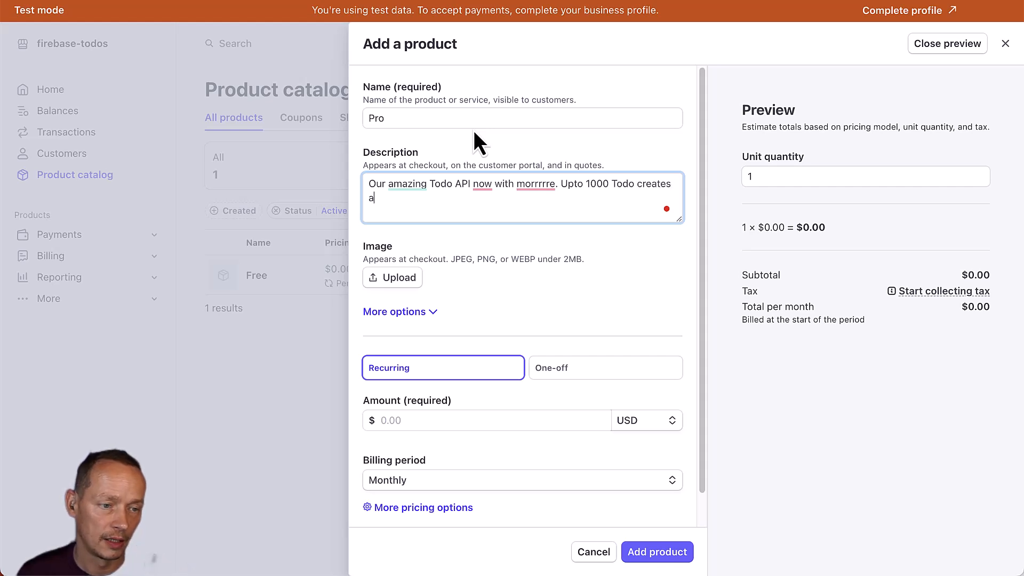
{"action": "key", "text": "BackSpace"}
{"action": "key", "text": "BackSpace"}
{"action": "key", "text": "BackSpace"}
{"action": "key", "text": "BackSpace"}
{"action": "type", "text": ",000,000 requests."}
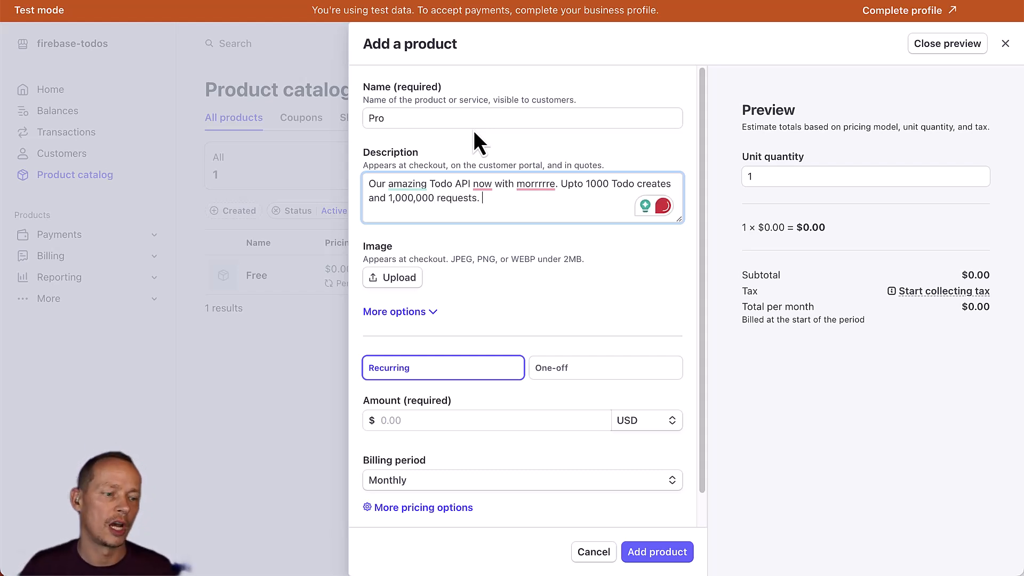
{"action": "left_click", "coordinate": [460, 421]}
{"action": "type", "text": "100"}
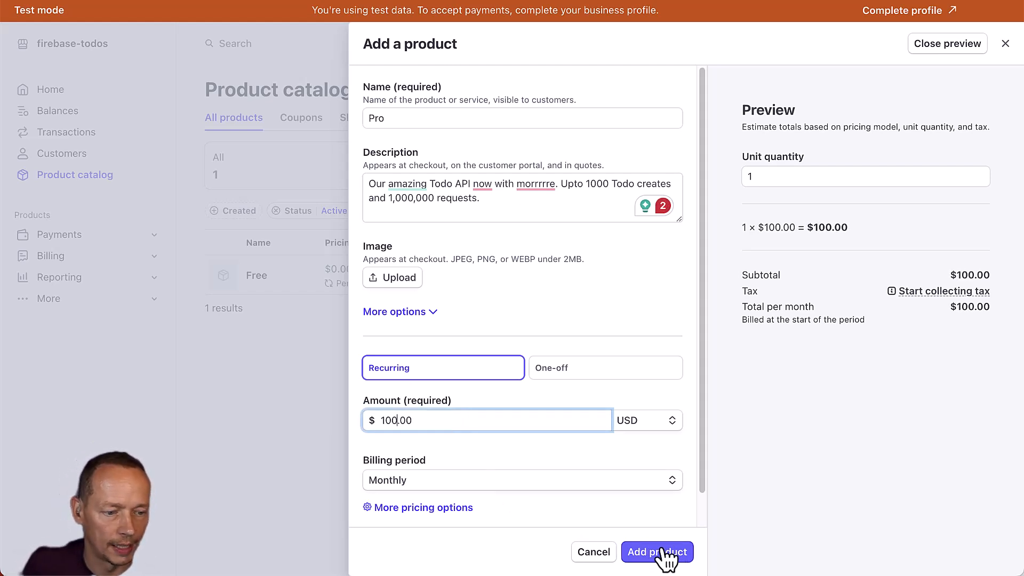
{"action": "left_click", "coordinate": [665, 559]}
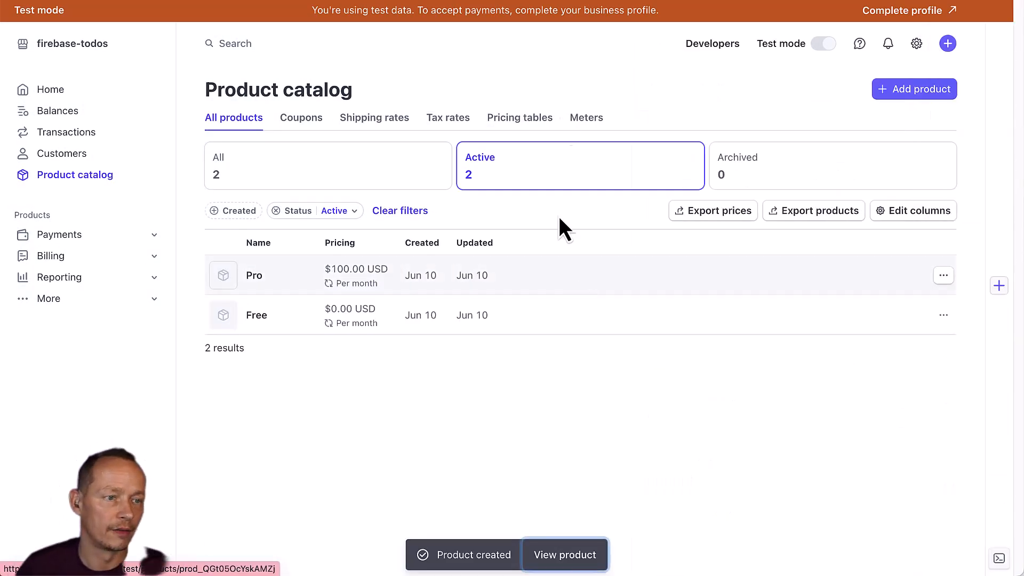
Glance at the Zuplo monetization docs, then return to the Stripe product catalog.
{"action": "key", "text": "ctrl+Tab"}
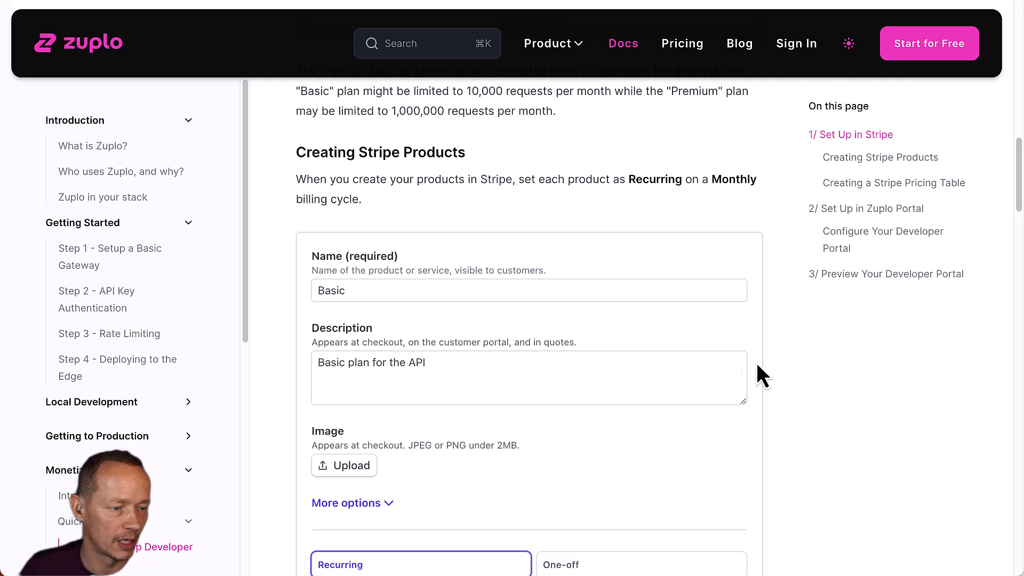
{"action": "scroll", "coordinate": [667, 337], "scroll_direction": "down", "scroll_amount": 10}
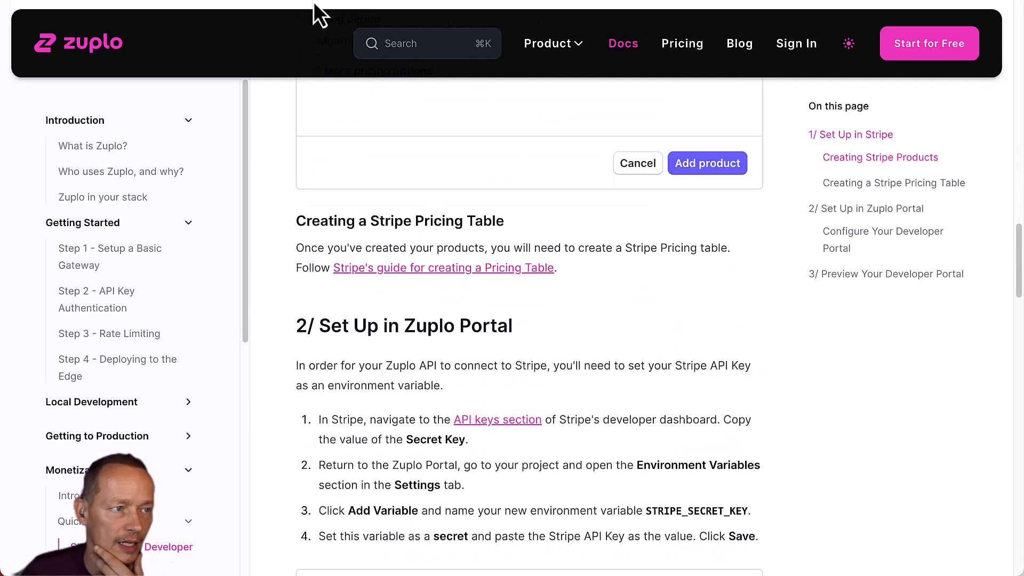
{"action": "key", "text": "ctrl+shift+Tab"}
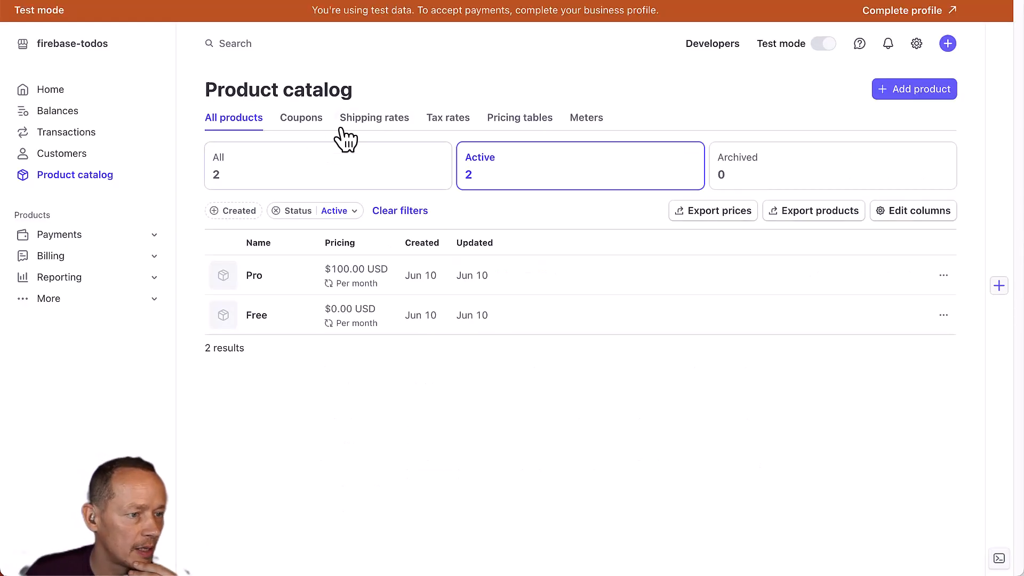
Start a new pricing table containing the Free ($0.00) and Pro ($100.00 monthly) plans.
{"action": "left_click", "coordinate": [555, 118]}
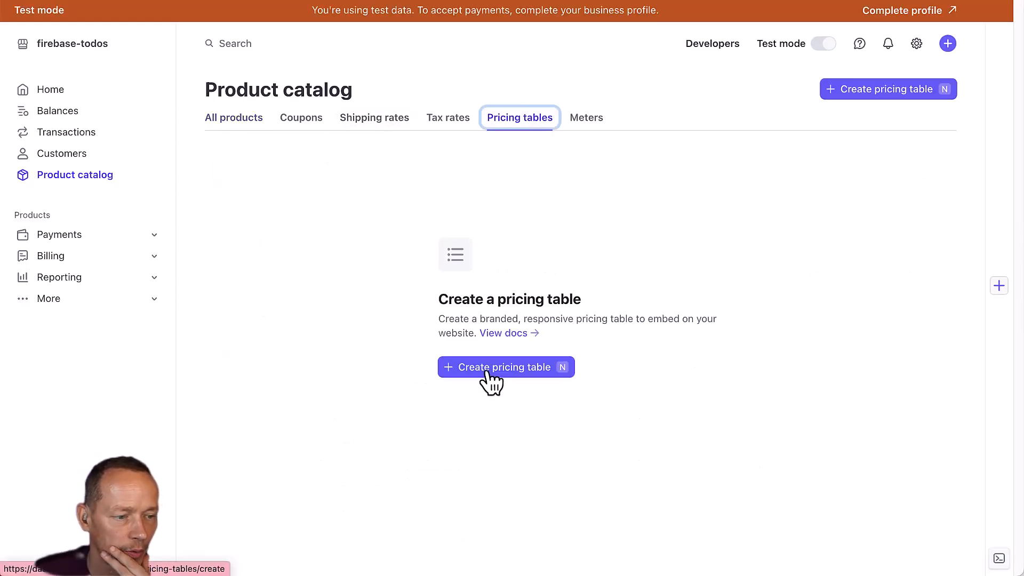
{"action": "left_click", "coordinate": [487, 368]}
{"action": "left_click", "coordinate": [160, 144]}
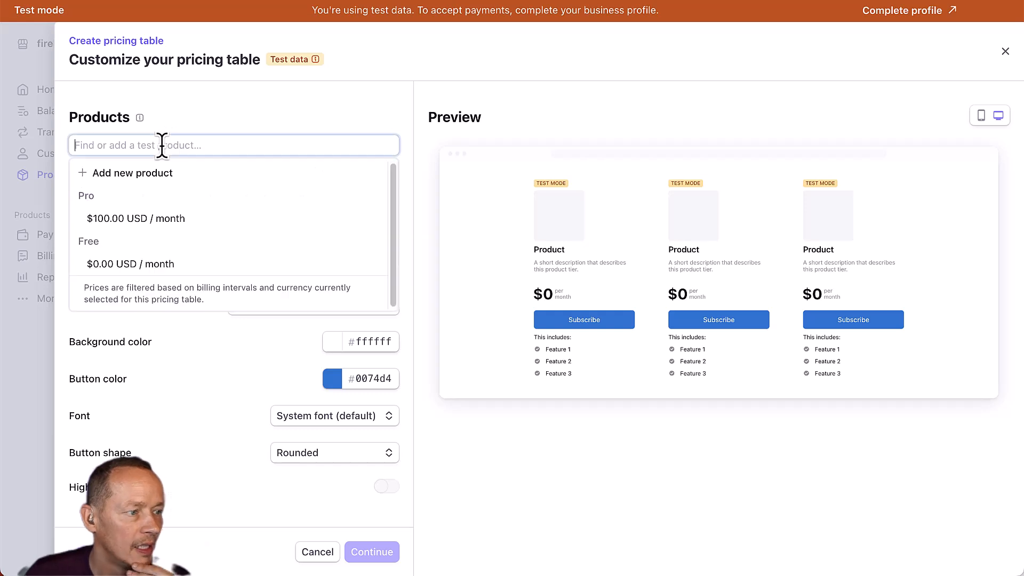
{"action": "left_click", "coordinate": [133, 265]}
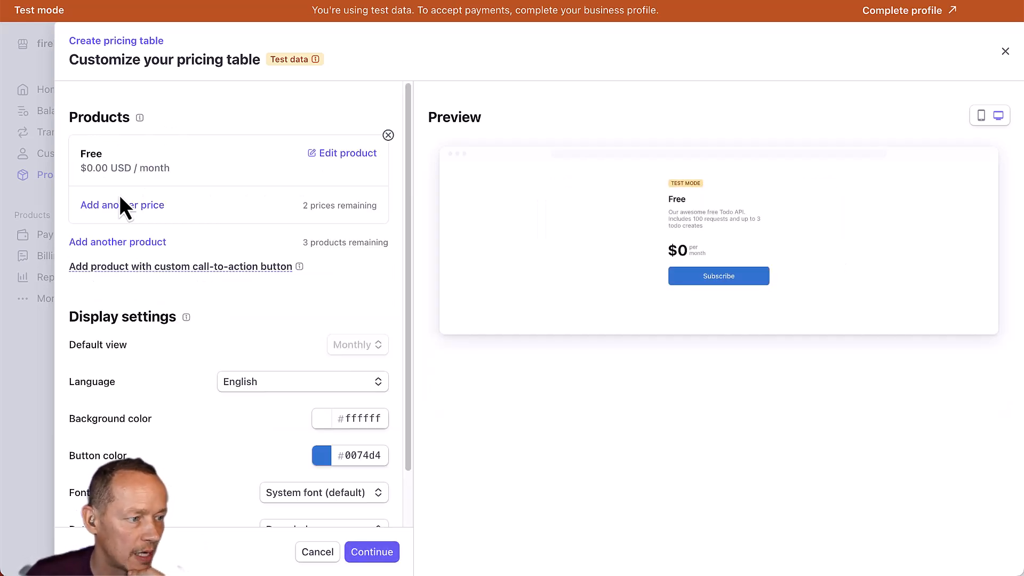
{"action": "left_click", "coordinate": [124, 239]}
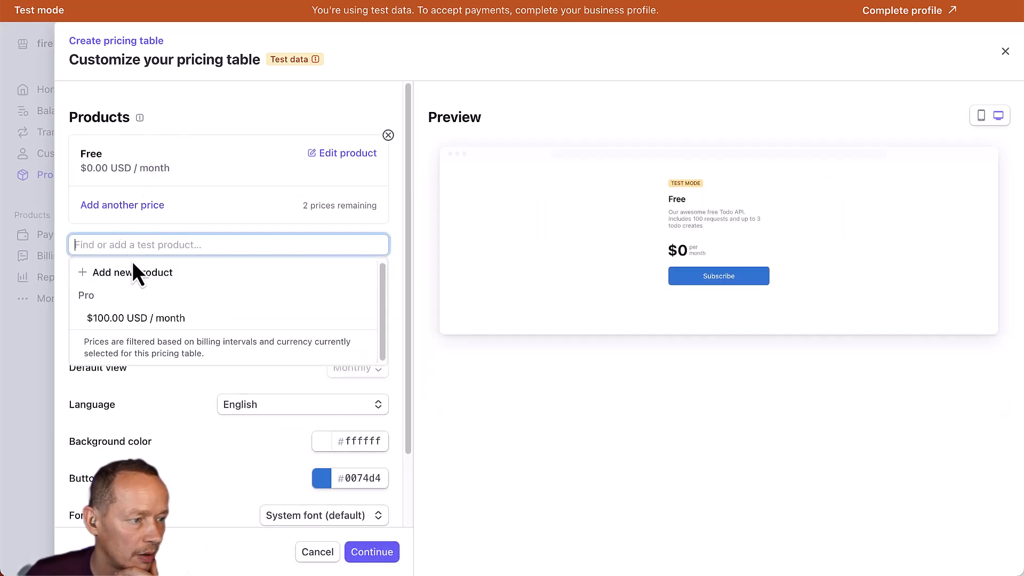
{"action": "left_click", "coordinate": [131, 319]}
Set the button colour to ff00bd and finish the pricing table setup.
{"action": "scroll", "coordinate": [248, 343], "scroll_direction": "down", "scroll_amount": 3}
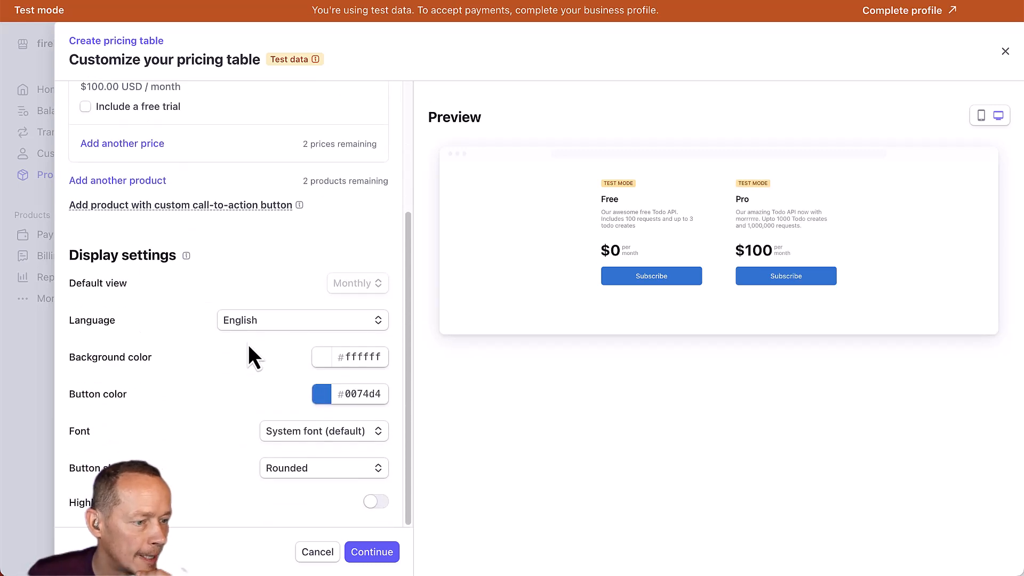
{"action": "double_click", "coordinate": [362, 395]}
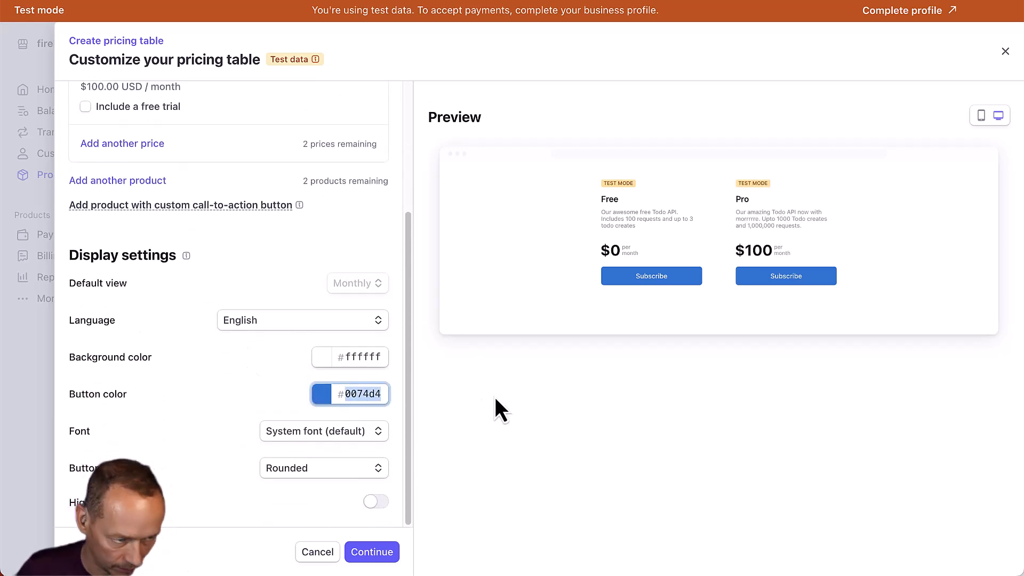
{"action": "type", "text": "ff00bd"}
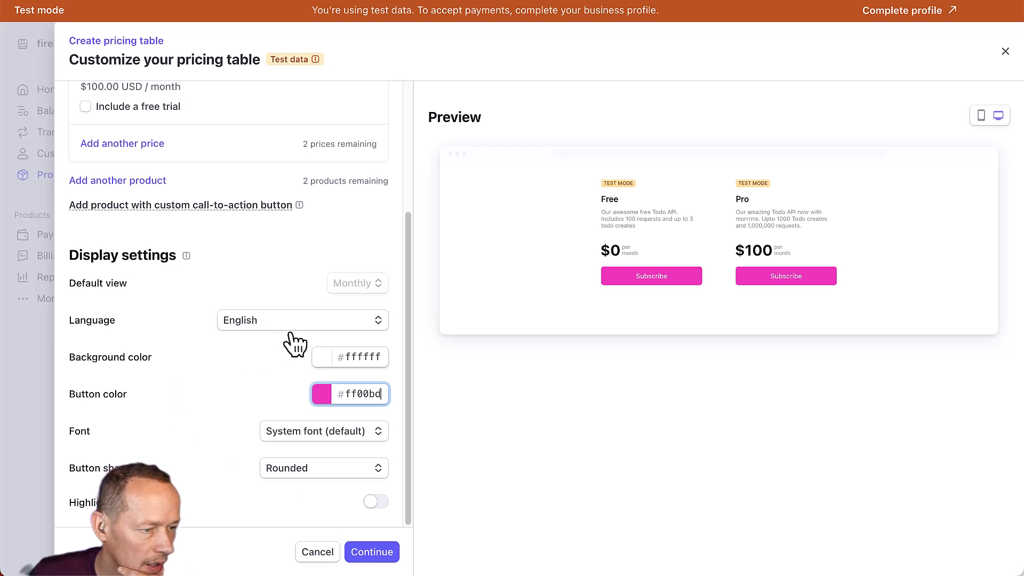
{"action": "left_click", "coordinate": [371, 568]}
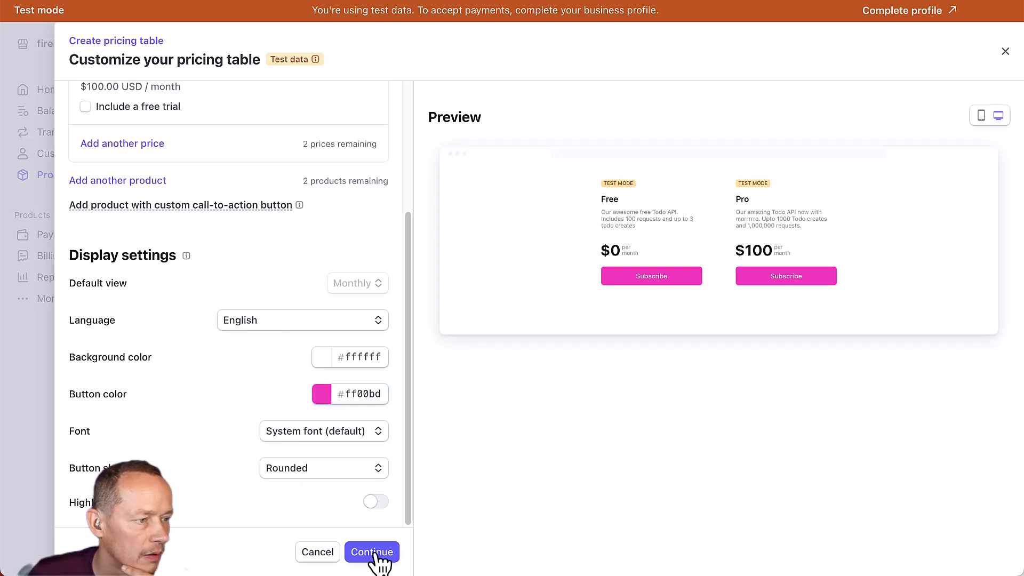
{"action": "left_click", "coordinate": [376, 554]}
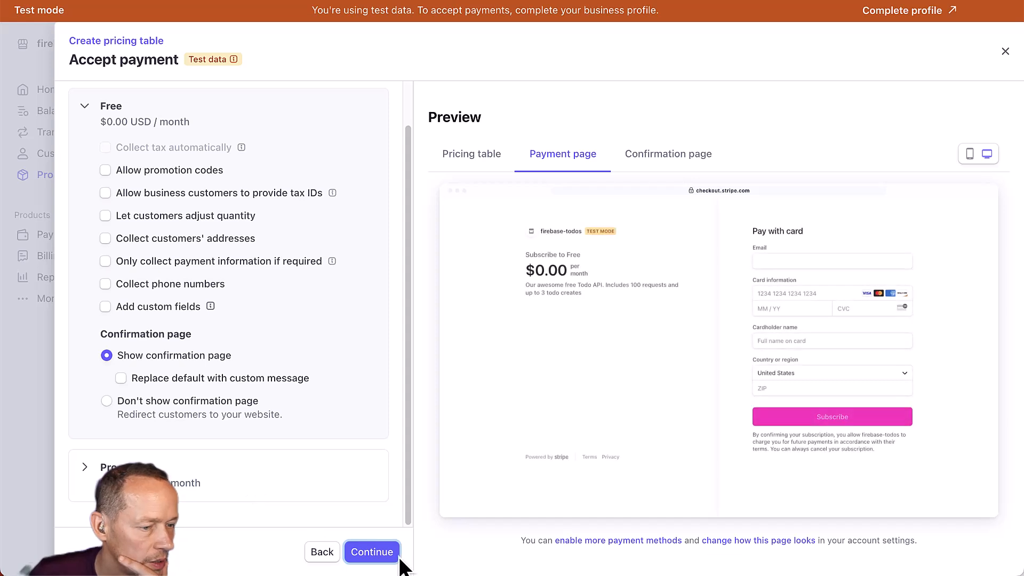
{"action": "left_click", "coordinate": [382, 552]}
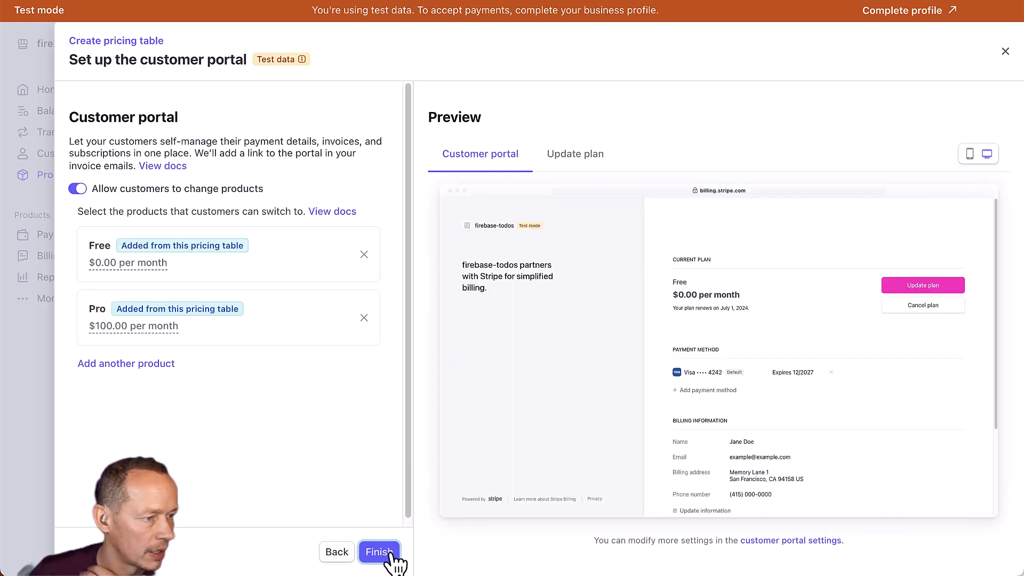
{"action": "left_click", "coordinate": [393, 554]}
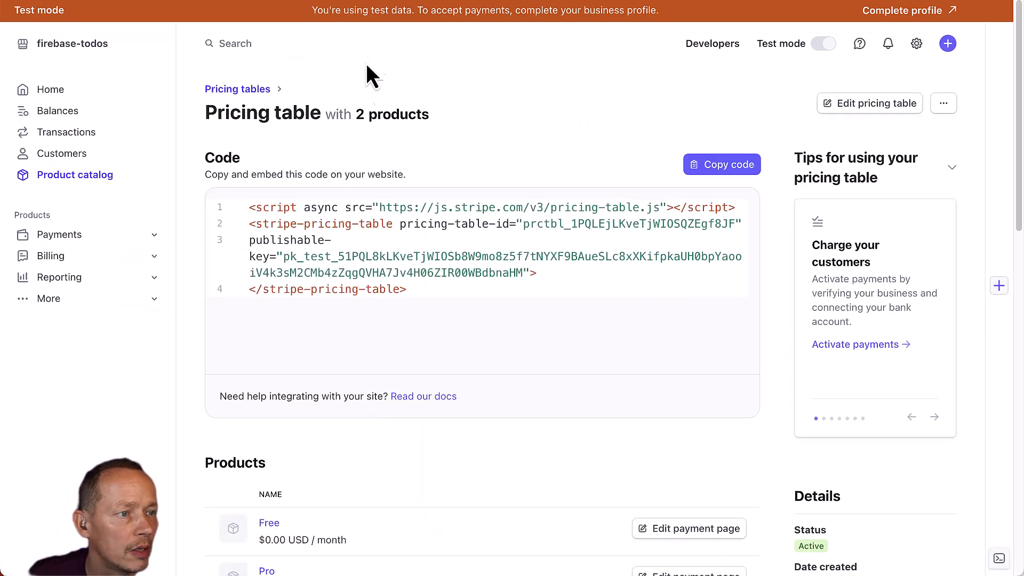
Scroll the Zuplo docs to '2/ Set Up in Zuplo Portal' with the STRIPE_SECRET_KEY Add Variable example.
{"action": "left_click", "coordinate": [342, 1]}
{"action": "scroll", "coordinate": [569, 365], "scroll_direction": "down", "scroll_amount": 2}
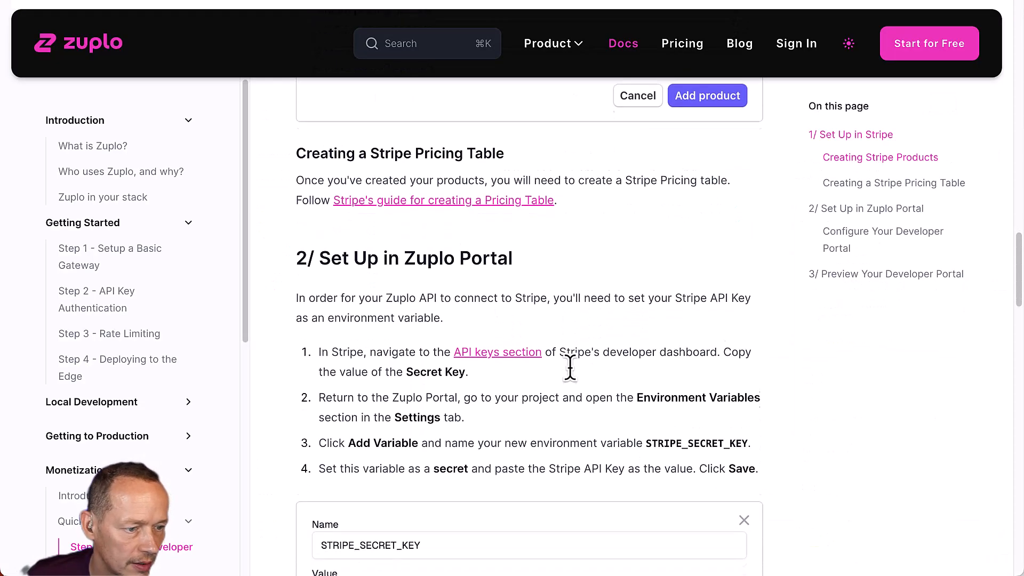
{"action": "scroll", "coordinate": [416, 297], "scroll_direction": "down", "scroll_amount": 1}
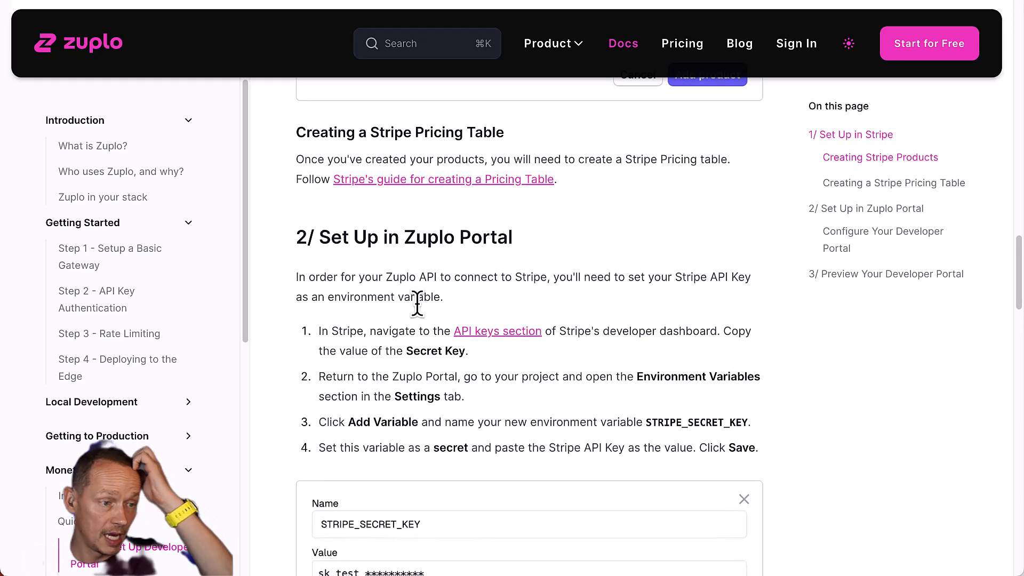
{"action": "scroll", "coordinate": [578, 236], "scroll_direction": "down", "scroll_amount": 1}
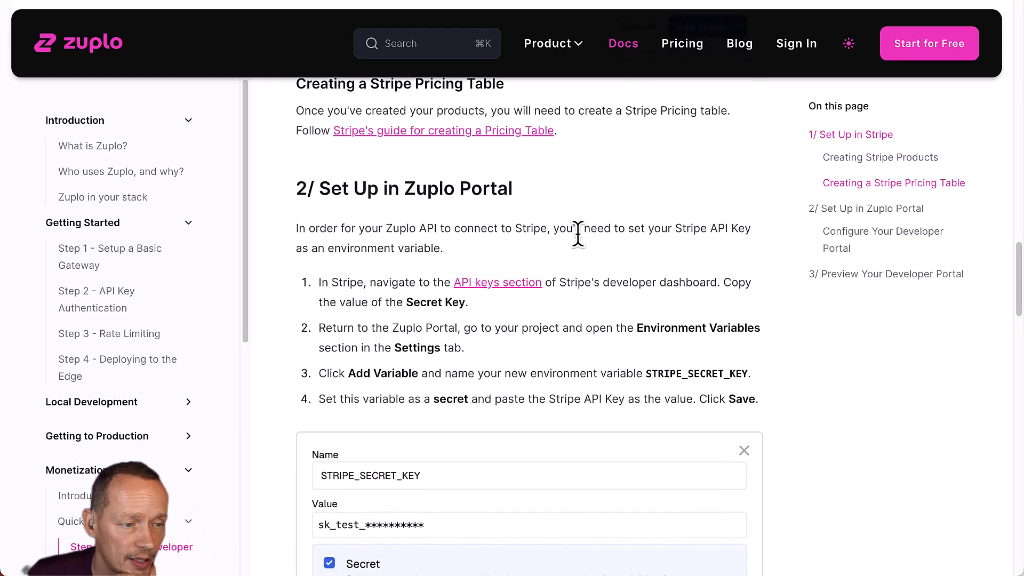
{"action": "scroll", "coordinate": [690, 232], "scroll_direction": "down", "scroll_amount": 4}
{"action": "scroll", "coordinate": [687, 229], "scroll_direction": "up", "scroll_amount": 3}
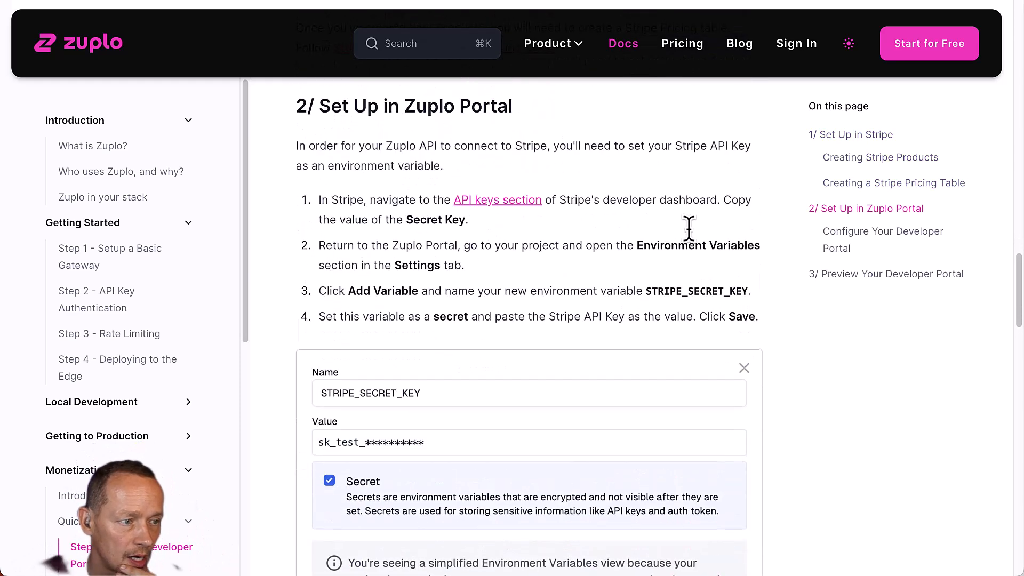
{"action": "scroll", "coordinate": [688, 235], "scroll_direction": "up", "scroll_amount": 1}
{"action": "scroll", "coordinate": [687, 238], "scroll_direction": "down", "scroll_amount": 1}
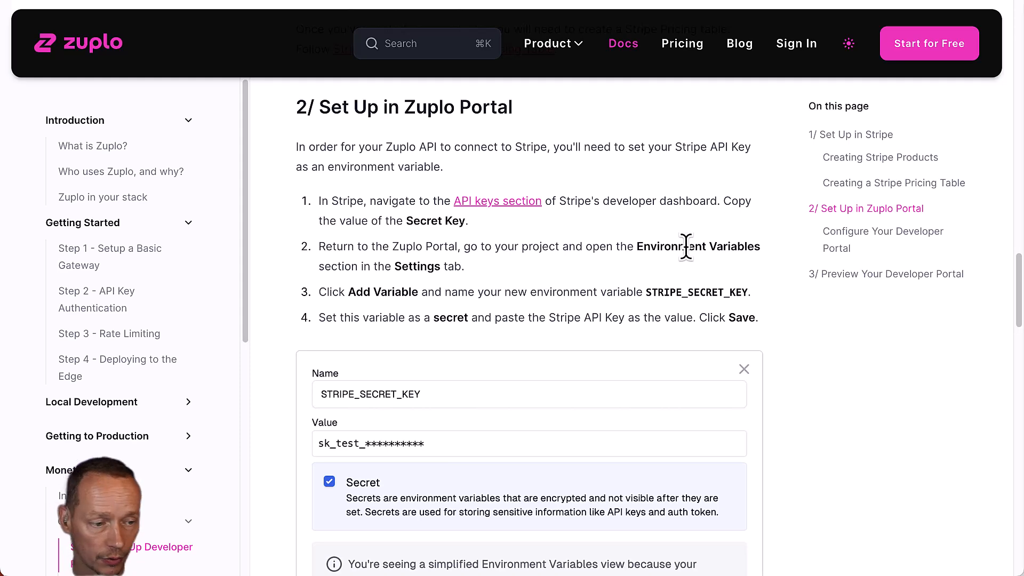
{"action": "scroll", "coordinate": [617, 242], "scroll_direction": "down", "scroll_amount": 4}
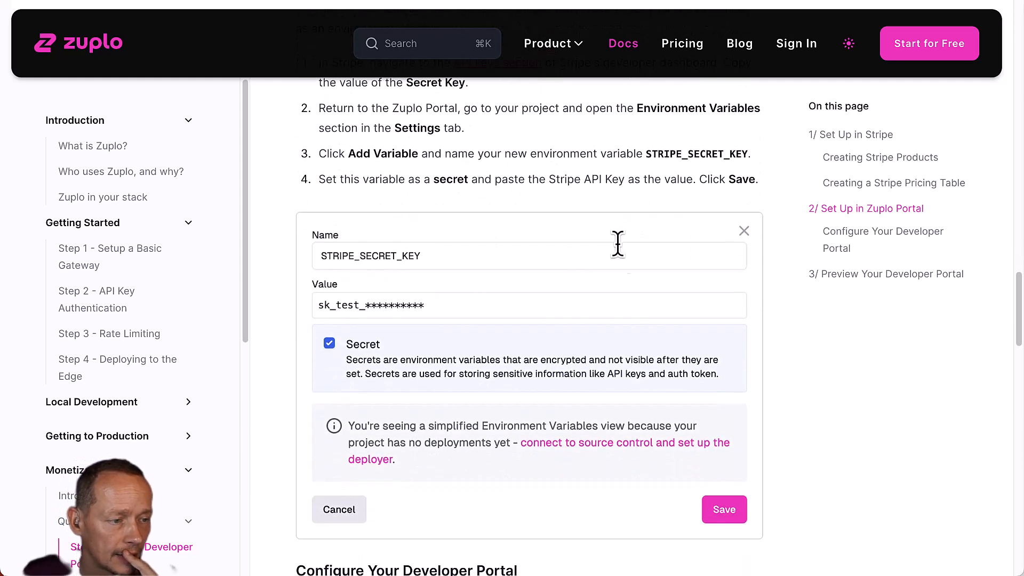
Begin a new project environment variable named STRIPE_SECRET_KEY and mark it as Secret.
{"action": "scroll", "coordinate": [412, 263], "scroll_direction": "up", "scroll_amount": 1}
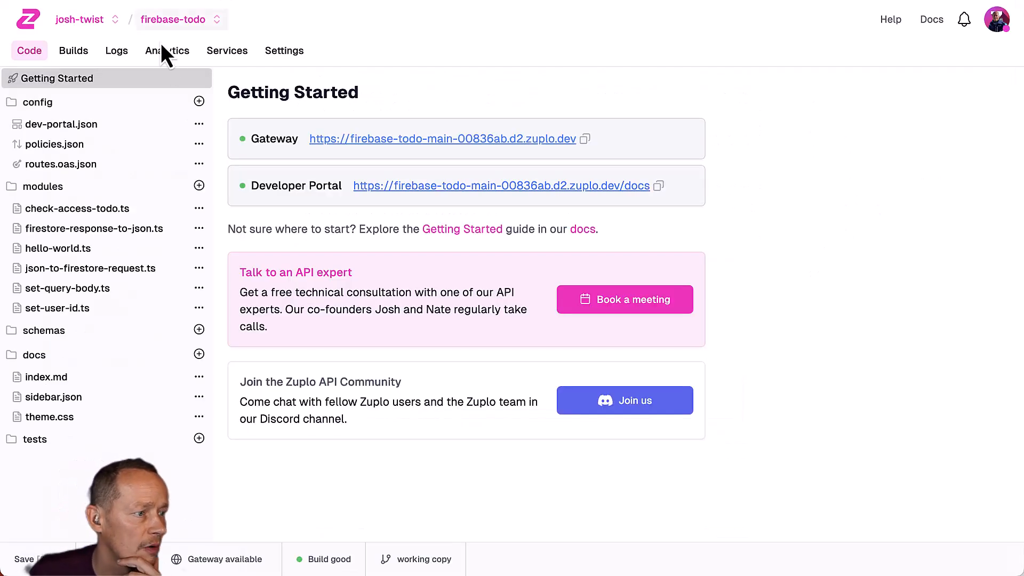
{"action": "left_click", "coordinate": [284, 53]}
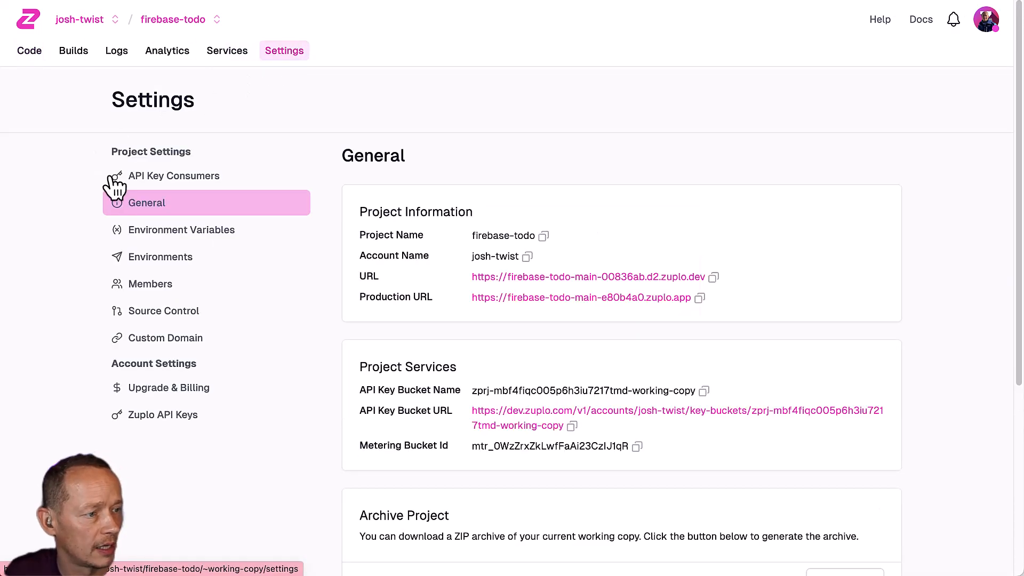
{"action": "left_click", "coordinate": [175, 237]}
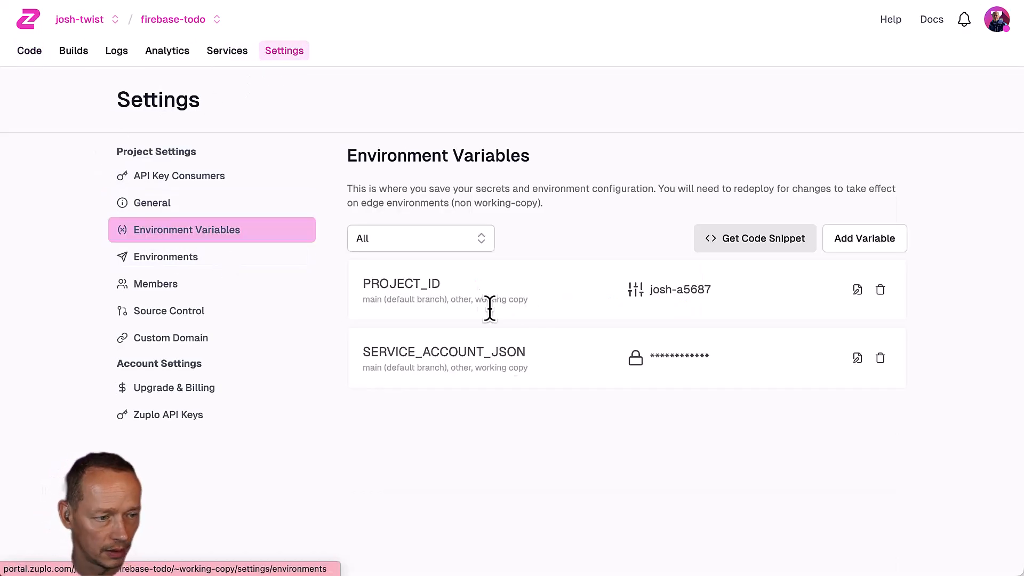
{"action": "left_click", "coordinate": [880, 242]}
{"action": "left_click", "coordinate": [530, 157]}
{"action": "type", "text": "STRIPE_SECRET_KEY"}
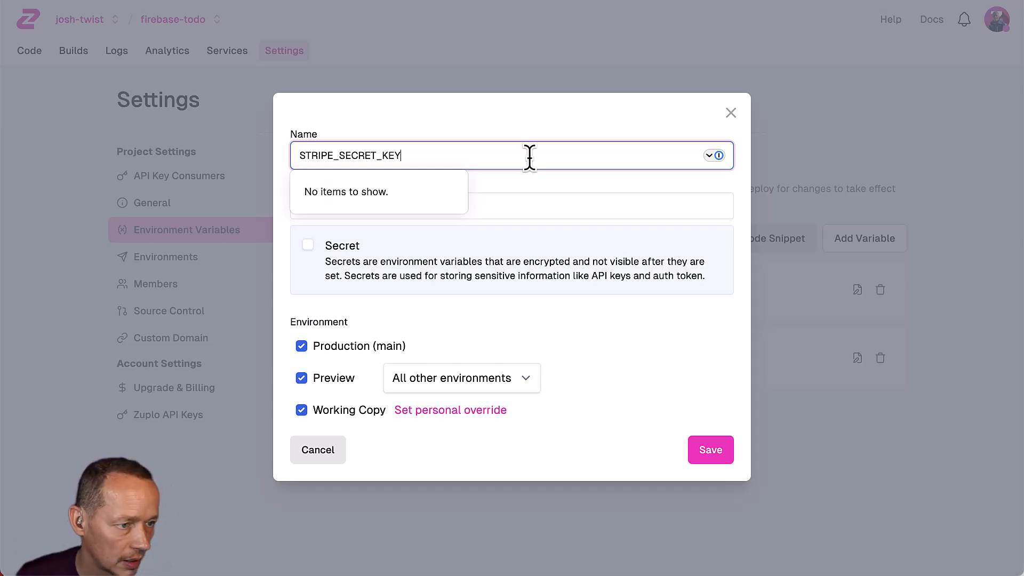
{"action": "key", "text": "Tab"}
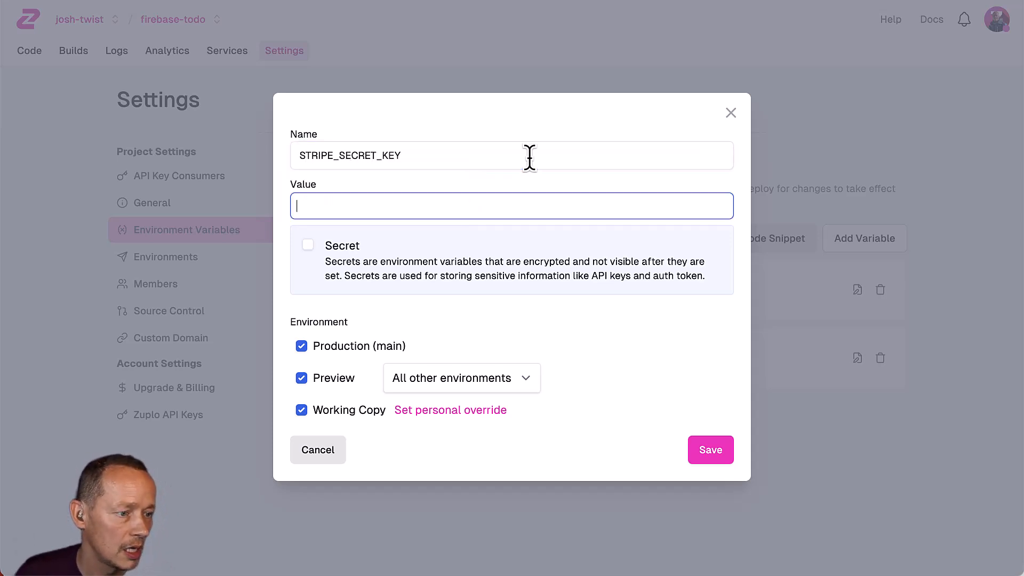
{"action": "left_click", "coordinate": [303, 248]}
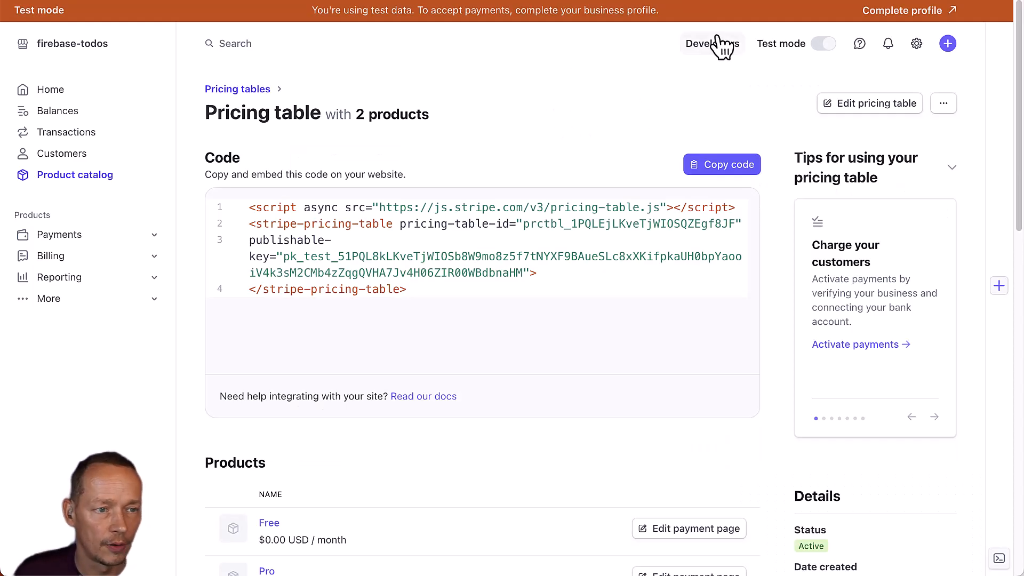
Copy the Stripe test secret key from API keys, paste it as the value, and save.
{"action": "left_click", "coordinate": [720, 44]}
{"action": "left_click", "coordinate": [300, 123]}
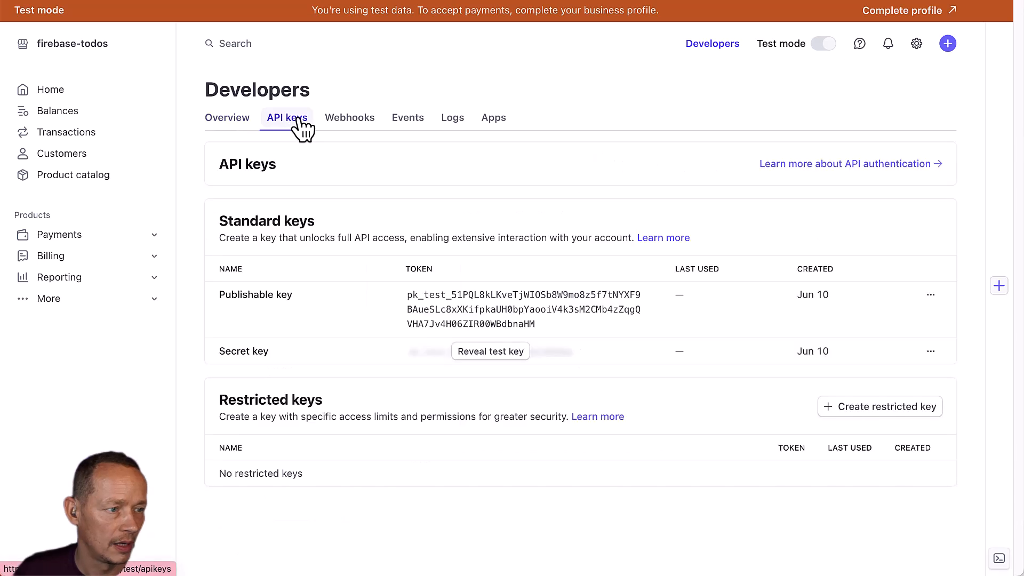
{"action": "left_click", "coordinate": [491, 354]}
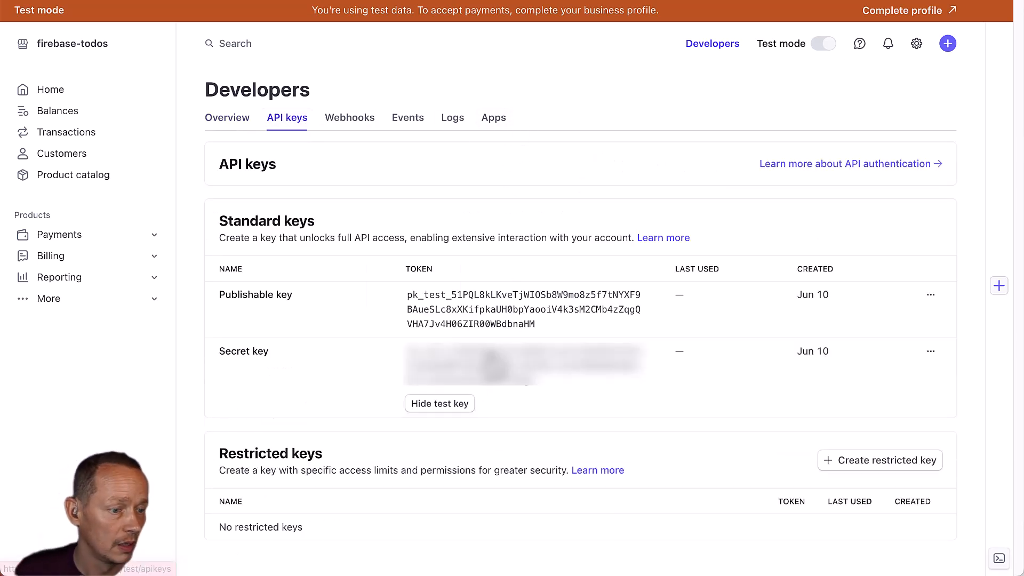
{"action": "left_click", "coordinate": [470, 380]}
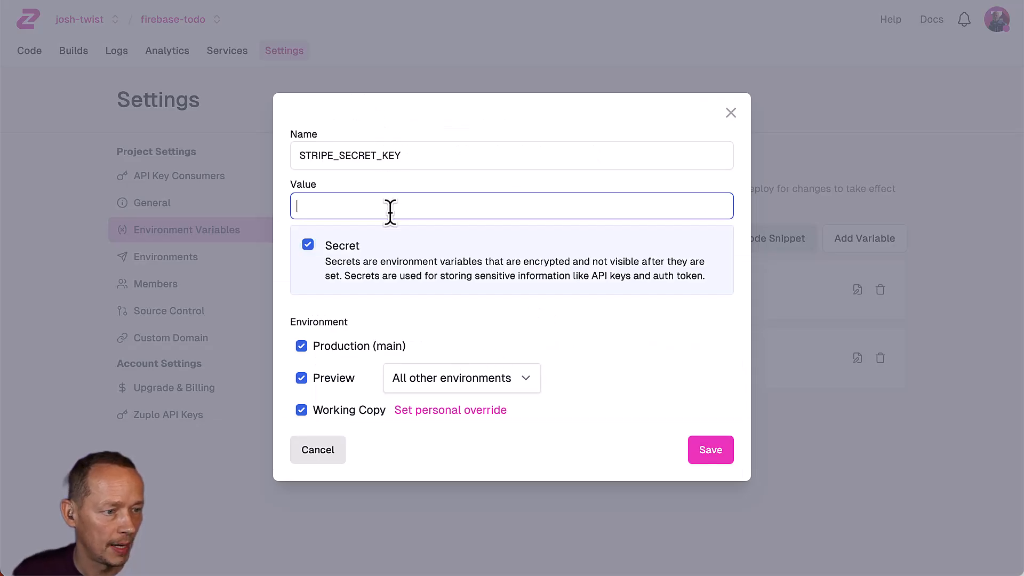
{"action": "key", "text": "ctrl+v"}
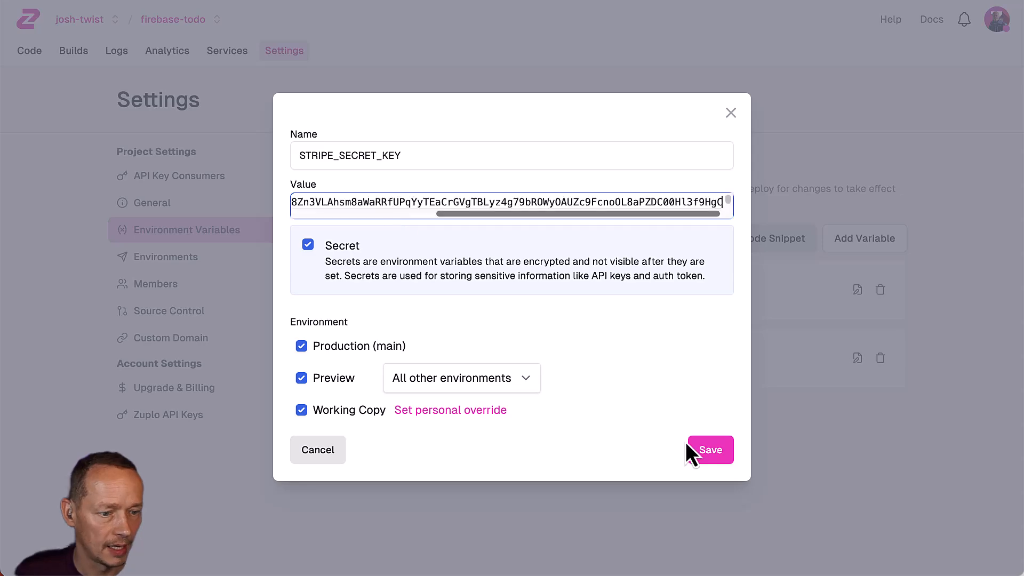
{"action": "left_click", "coordinate": [706, 450]}
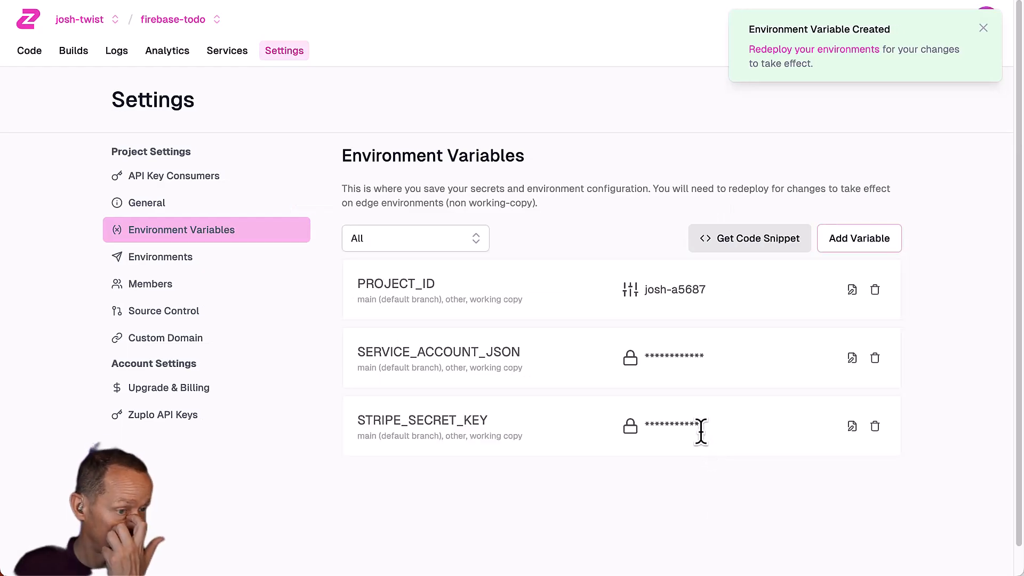
After checking the docs, open dev-portal.json in the Zuplo project's code files.
{"action": "key", "text": "ctrl+Tab"}
{"action": "scroll", "coordinate": [645, 428], "scroll_direction": "down", "scroll_amount": 8}
{"action": "scroll", "coordinate": [651, 424], "scroll_direction": "down", "scroll_amount": 1}
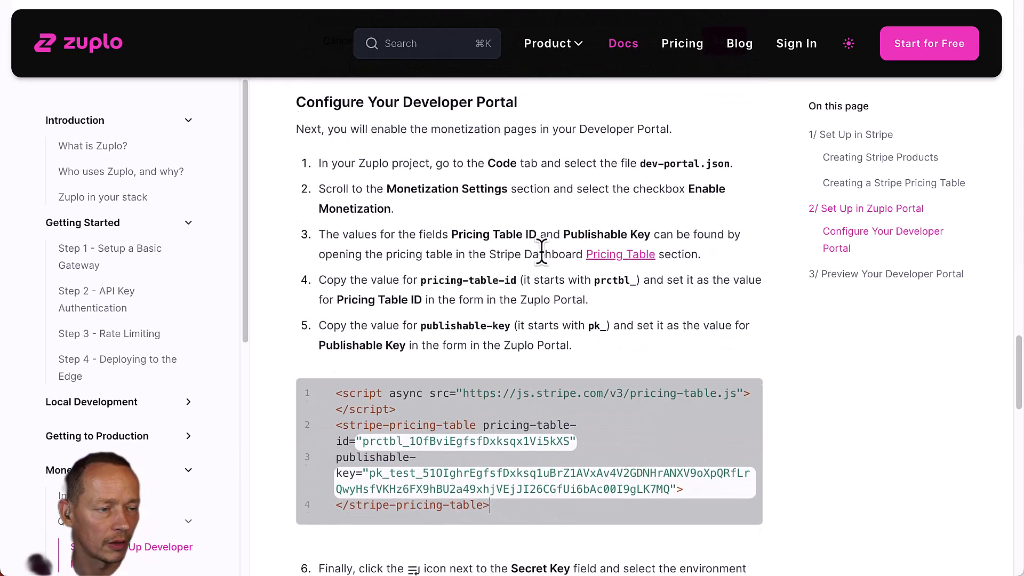
{"action": "scroll", "coordinate": [541, 262], "scroll_direction": "up", "scroll_amount": 1}
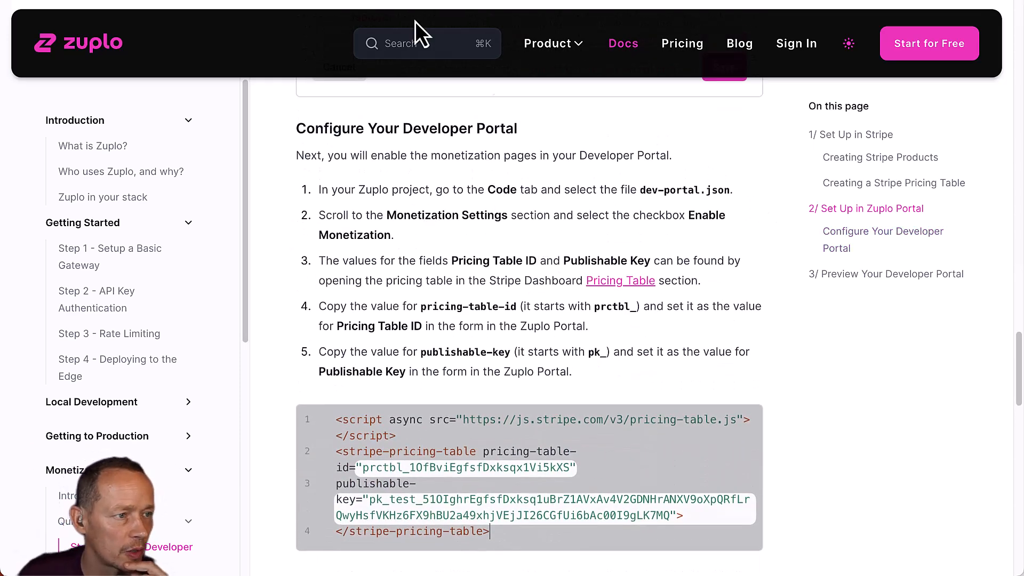
{"action": "key", "text": "ctrl+shift+Tab"}
{"action": "left_click", "coordinate": [32, 53]}
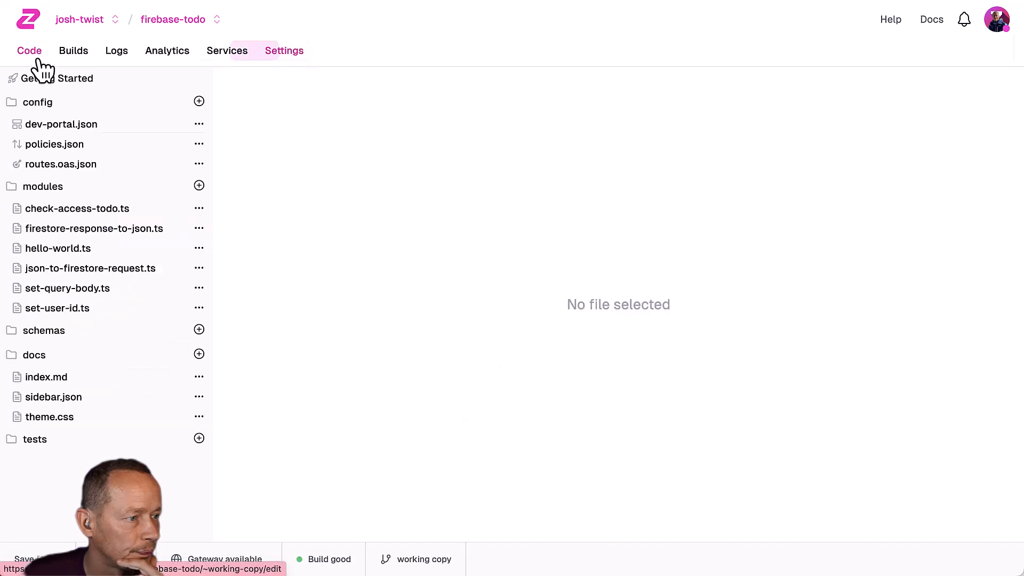
{"action": "left_click", "coordinate": [86, 124]}
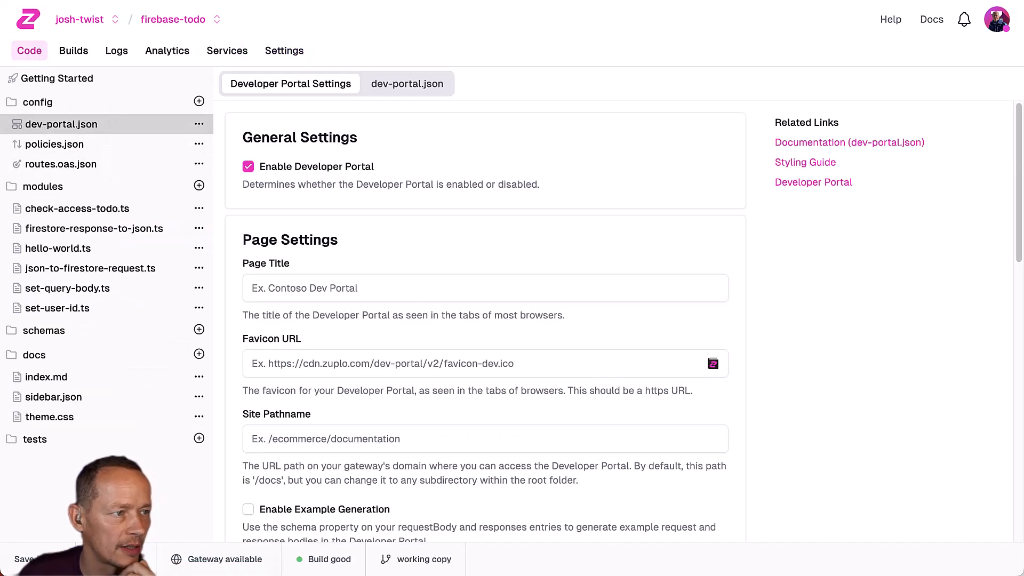
Enable Monetization in dev-portal.json's Monetization Settings with Stripe as the provider.
{"action": "key", "text": "ctrl+Tab"}
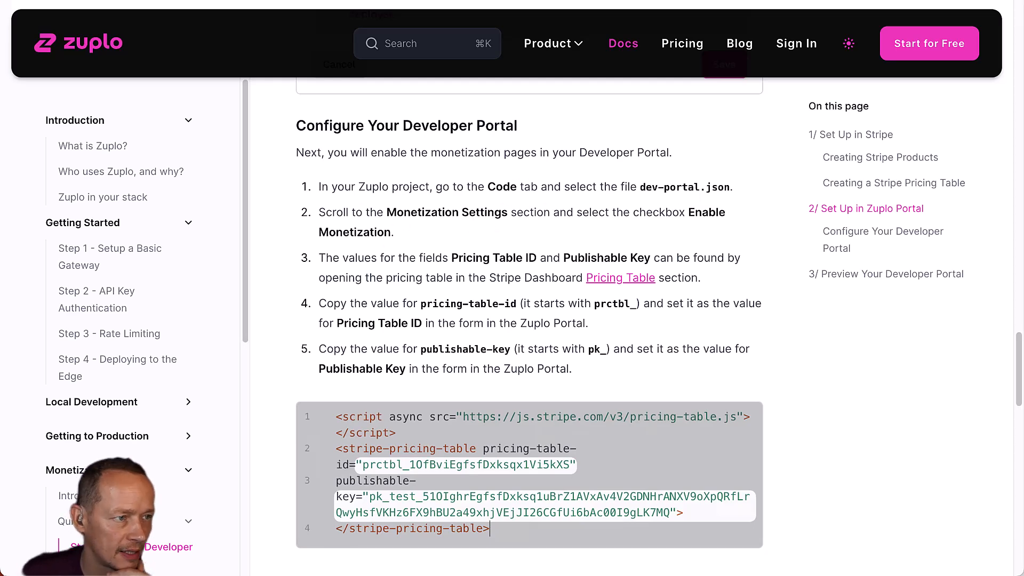
{"action": "key", "text": "ctrl+Tab"}
{"action": "scroll", "coordinate": [336, 251], "scroll_direction": "down", "scroll_amount": 10}
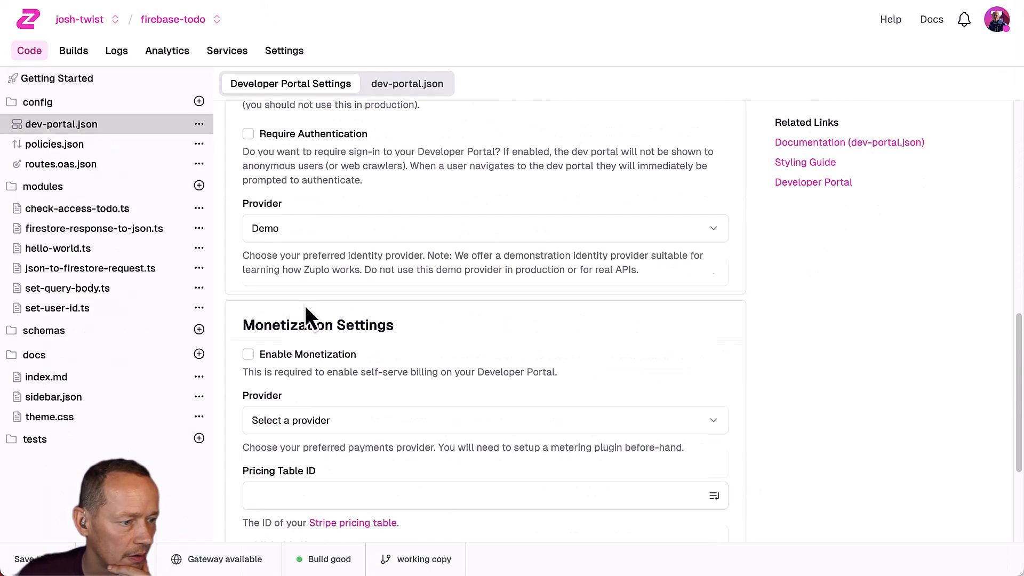
{"action": "left_click", "coordinate": [248, 348]}
{"action": "scroll", "coordinate": [426, 352], "scroll_direction": "down", "scroll_amount": 3}
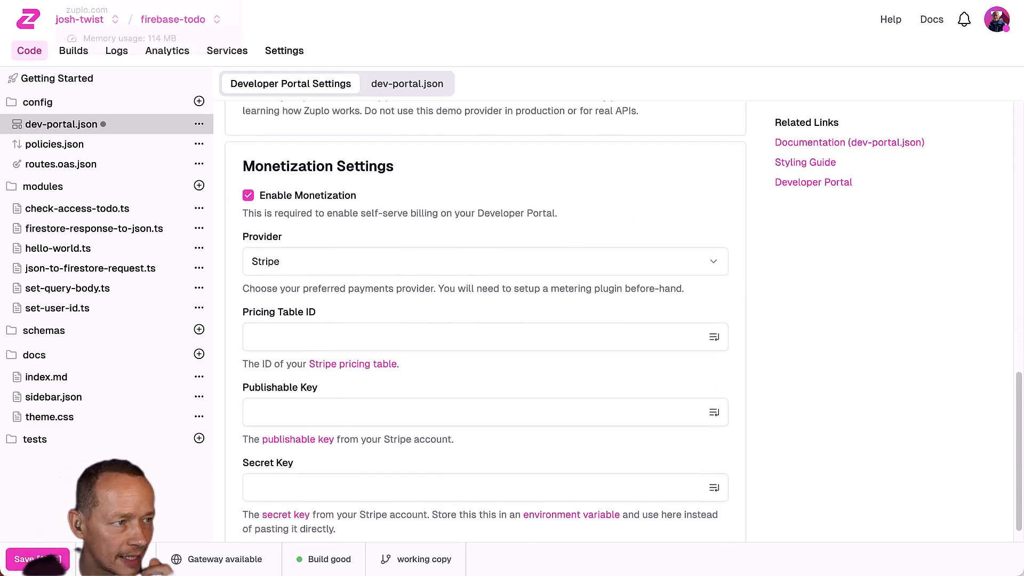
Copy the Free and Pro table's pricing-table-id from Stripe into the Pricing Table ID field.
{"action": "left_click", "coordinate": [784, 1]}
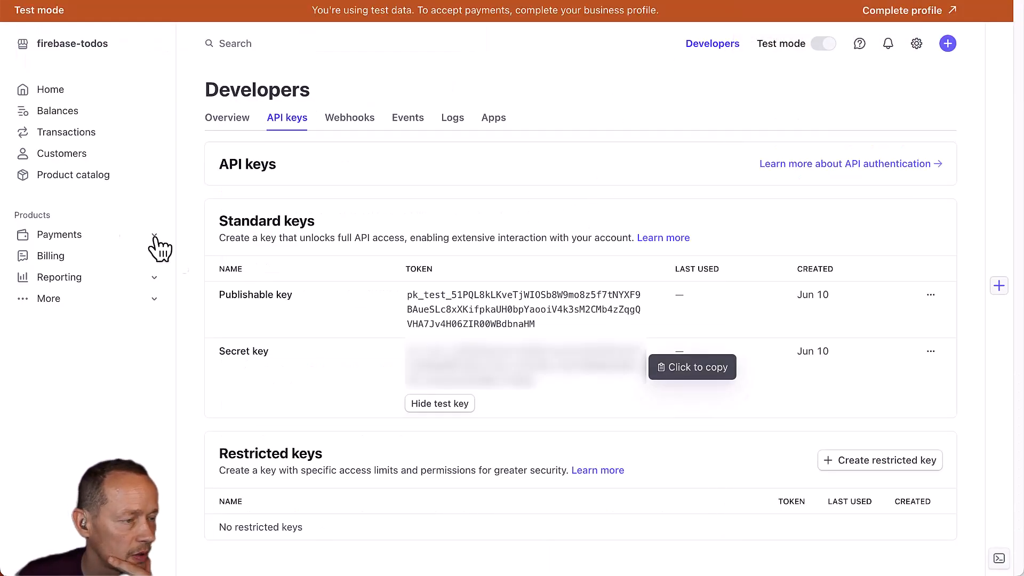
{"action": "left_click", "coordinate": [80, 176]}
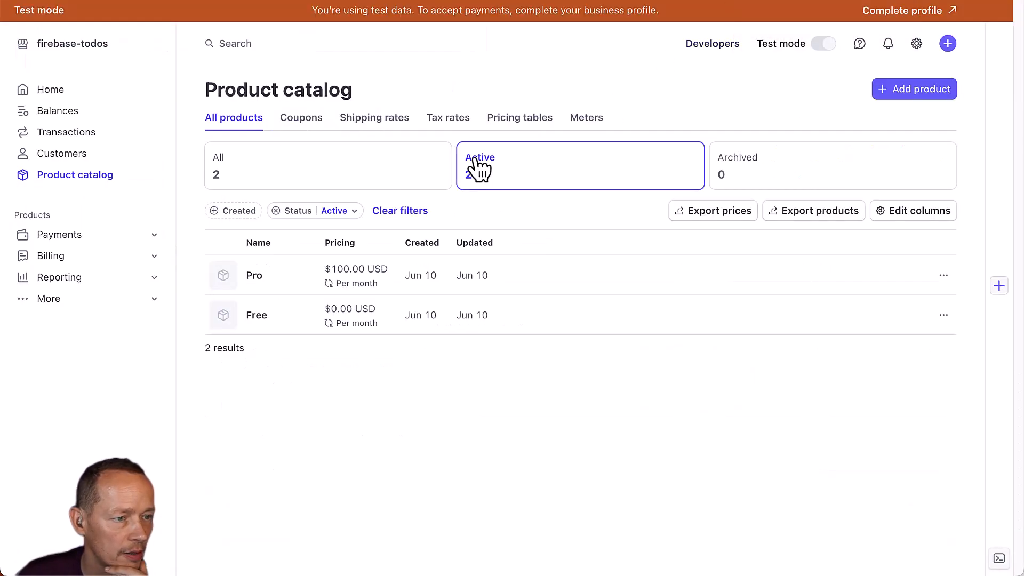
{"action": "left_click", "coordinate": [536, 119]}
{"action": "left_click", "coordinate": [460, 186]}
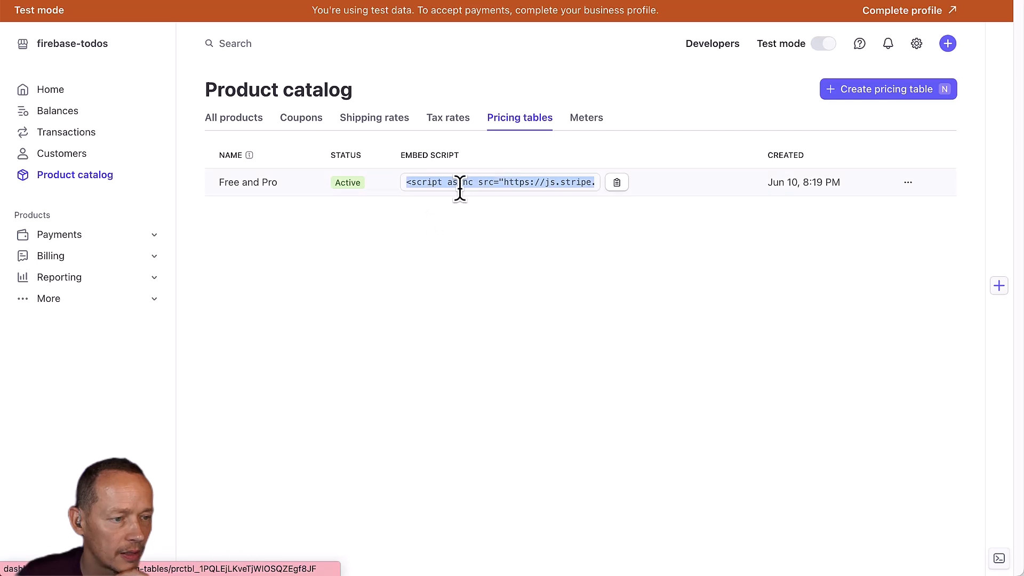
{"action": "left_click", "coordinate": [347, 183]}
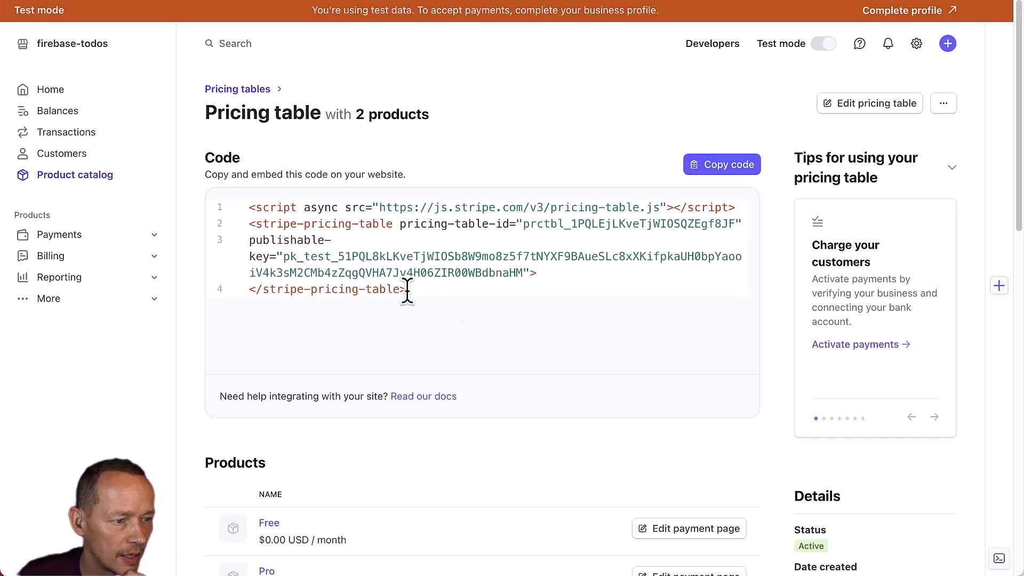
{"action": "left_click_drag", "start_coordinate": [523, 224], "coordinate": [741, 224]}
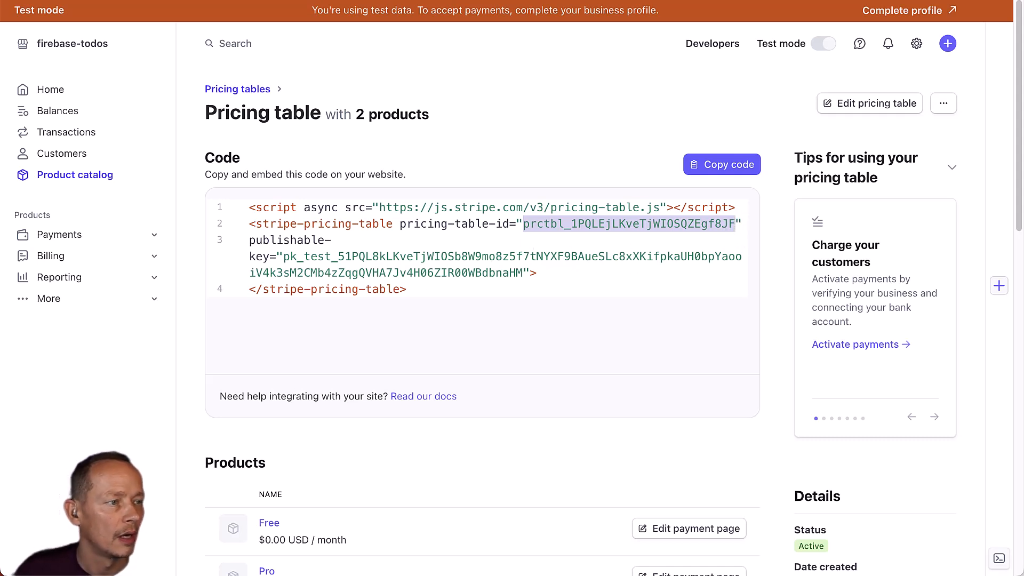
{"action": "key", "text": "ctrl+shift+Tab"}
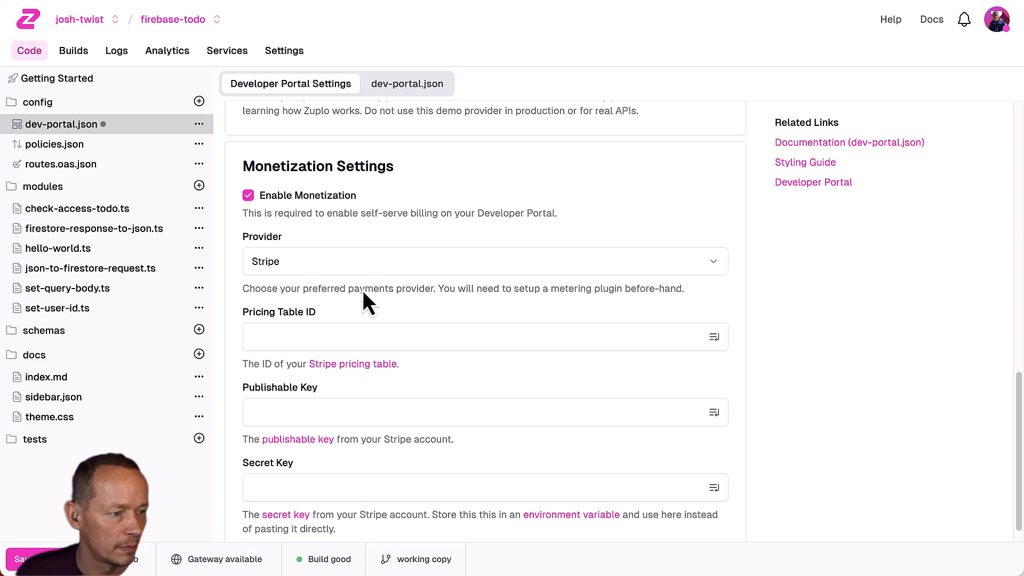
{"action": "left_click", "coordinate": [318, 337]}
{"action": "key", "text": "super+v"}
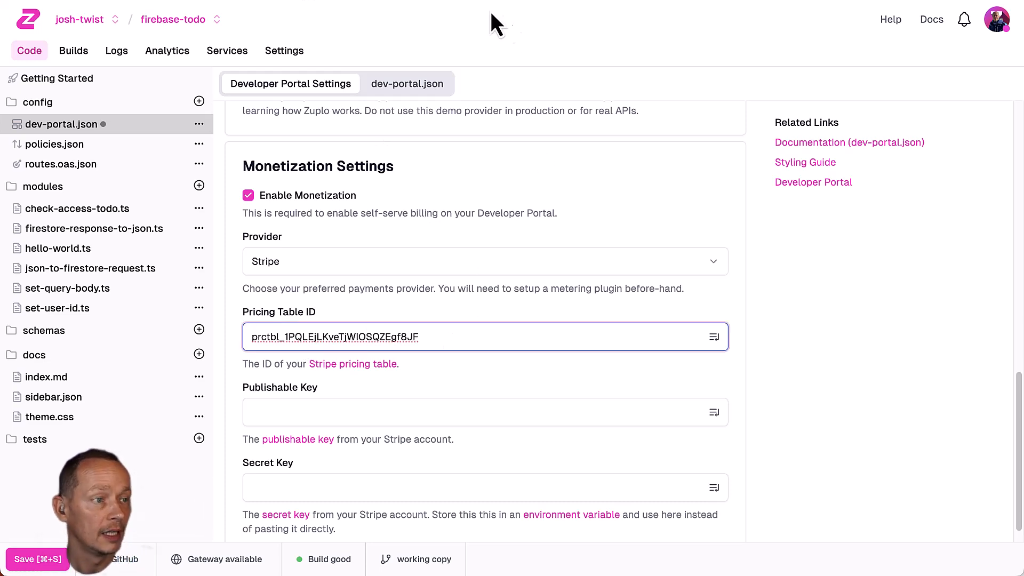
Copy Stripe's publishable key into the Publishable Key field.
{"action": "key", "text": "ctrl+Tab"}
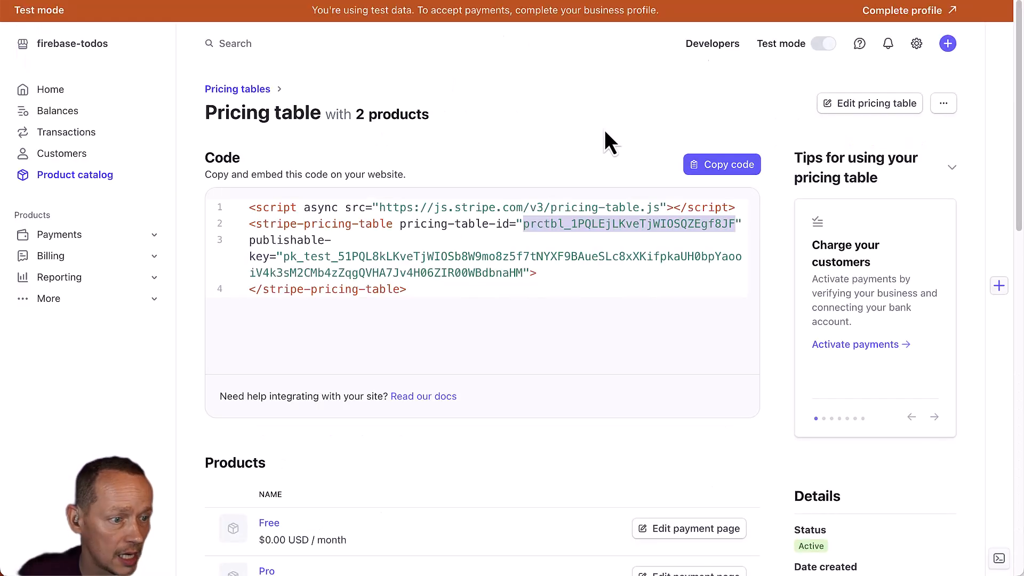
{"action": "left_click", "coordinate": [726, 45]}
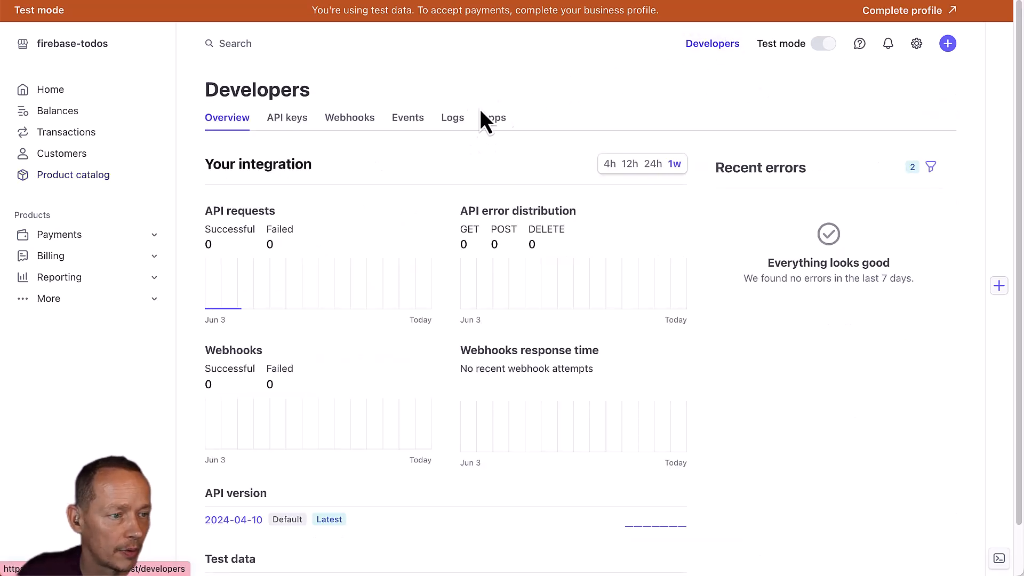
{"action": "left_click", "coordinate": [288, 120]}
{"action": "left_click", "coordinate": [462, 312]}
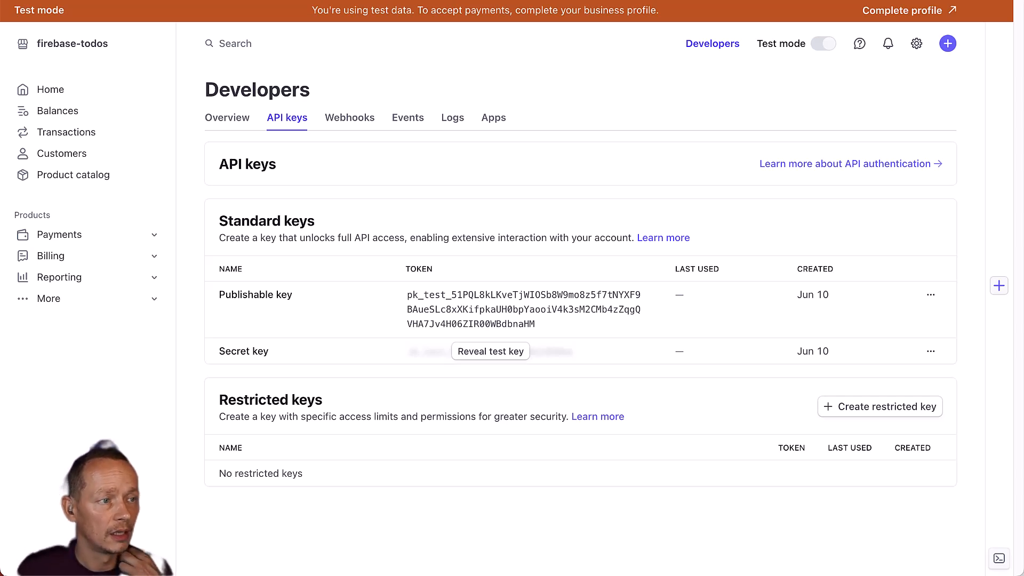
{"action": "key", "text": "ctrl+Tab"}
{"action": "left_click", "coordinate": [361, 403]}
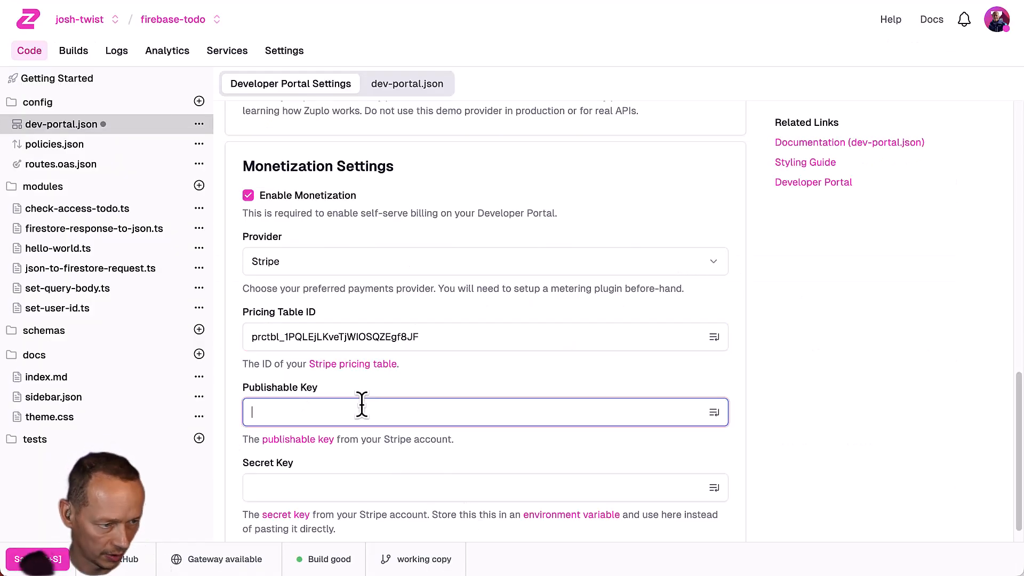
{"action": "key", "text": "super+v"}
Set the Secret Key to the STRIPE_SECRET_KEY environment variable and save to rebuild the gateway.
{"action": "scroll", "coordinate": [512, 374], "scroll_direction": "down", "scroll_amount": 1}
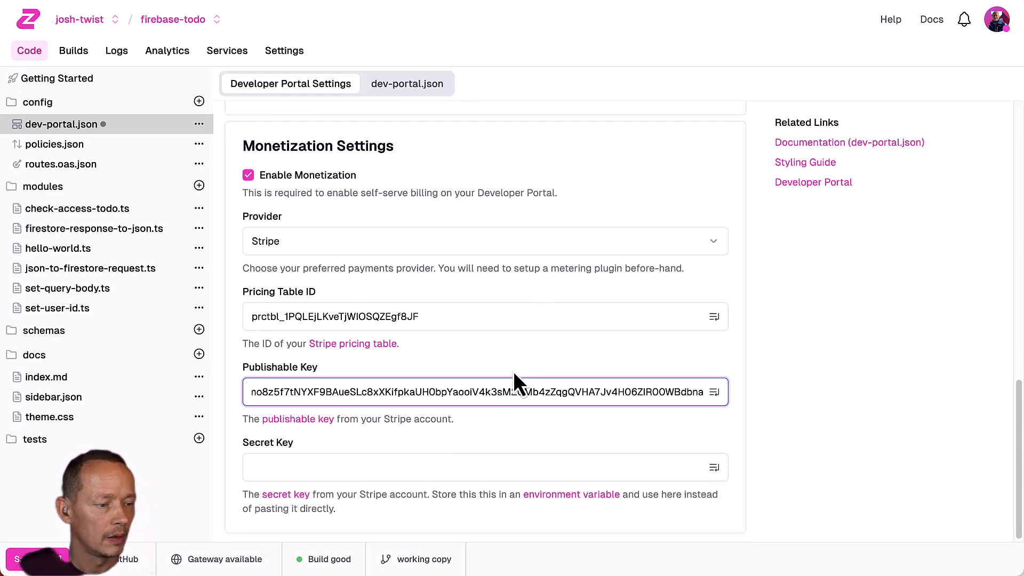
{"action": "left_click", "coordinate": [400, 462]}
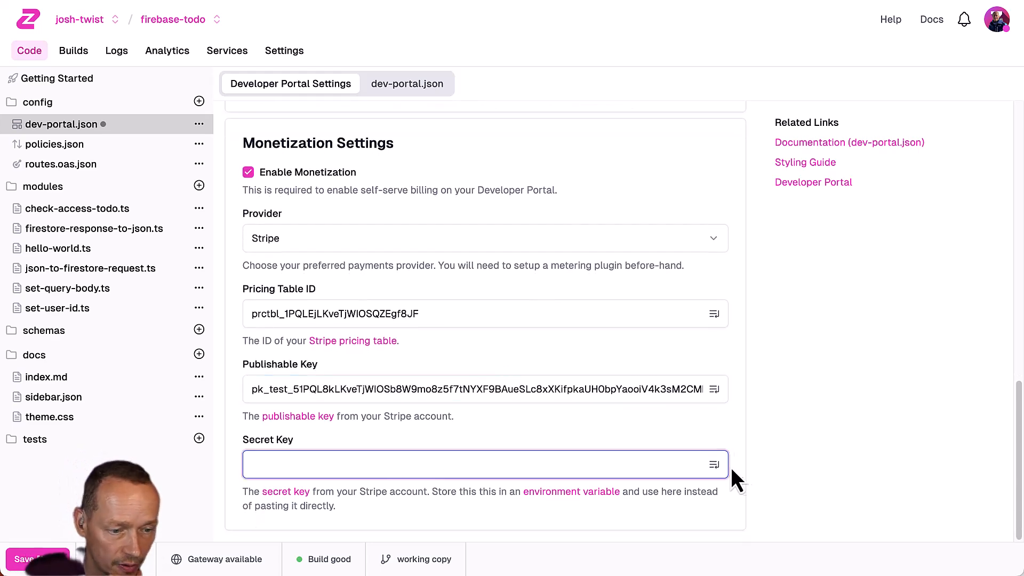
{"action": "left_click", "coordinate": [715, 465]}
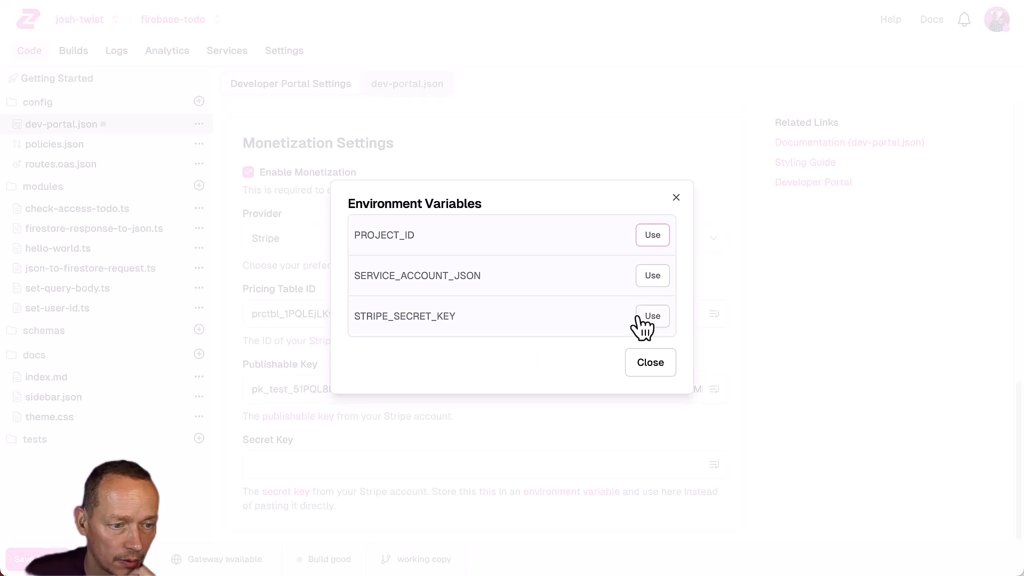
{"action": "left_click", "coordinate": [643, 317]}
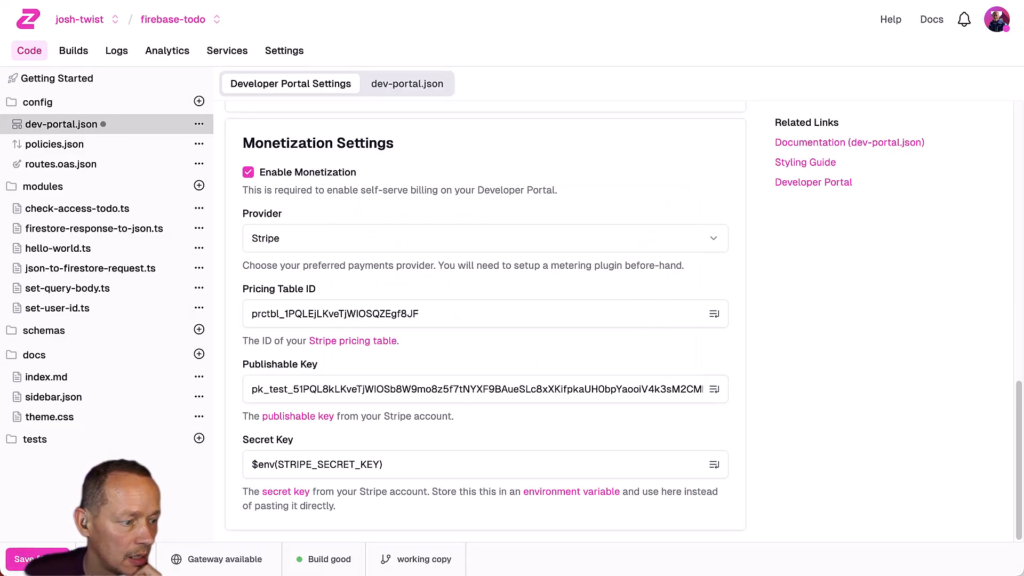
{"action": "key", "text": "super+s"}
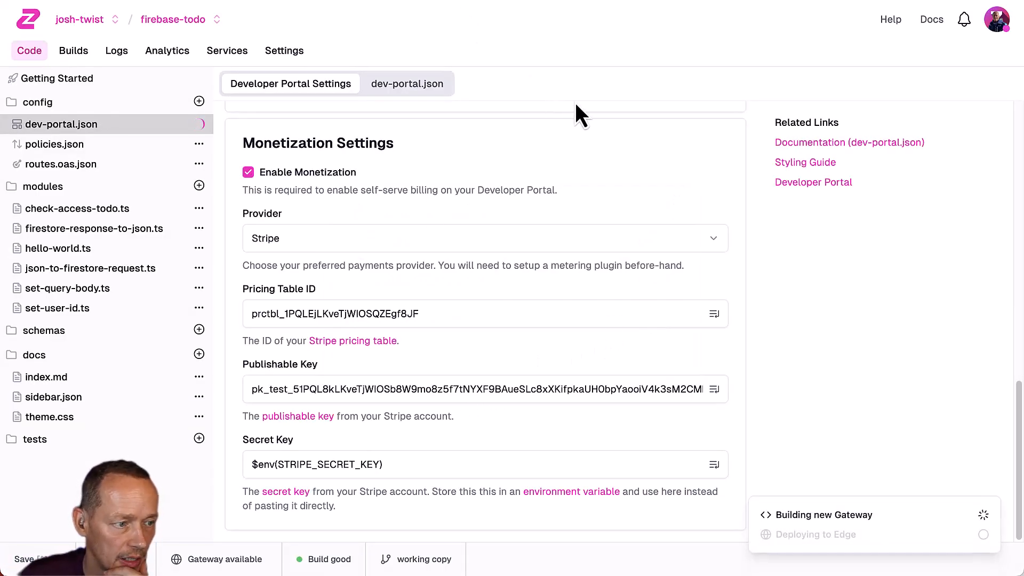
Open the deployed developer portal from the project's Getting Started page.
{"action": "left_click", "coordinate": [496, 1]}
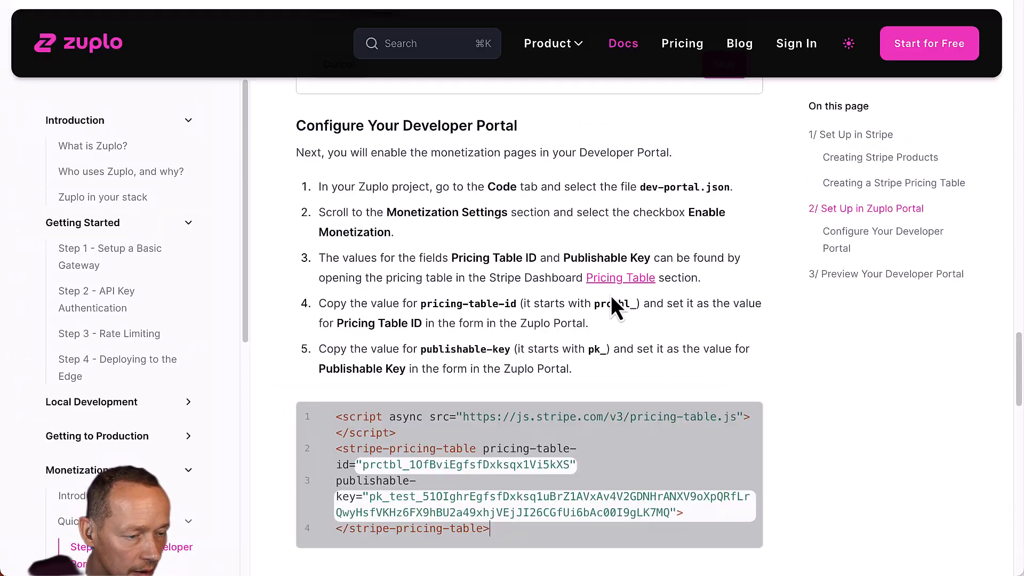
{"action": "scroll", "coordinate": [612, 298], "scroll_direction": "down", "scroll_amount": 6}
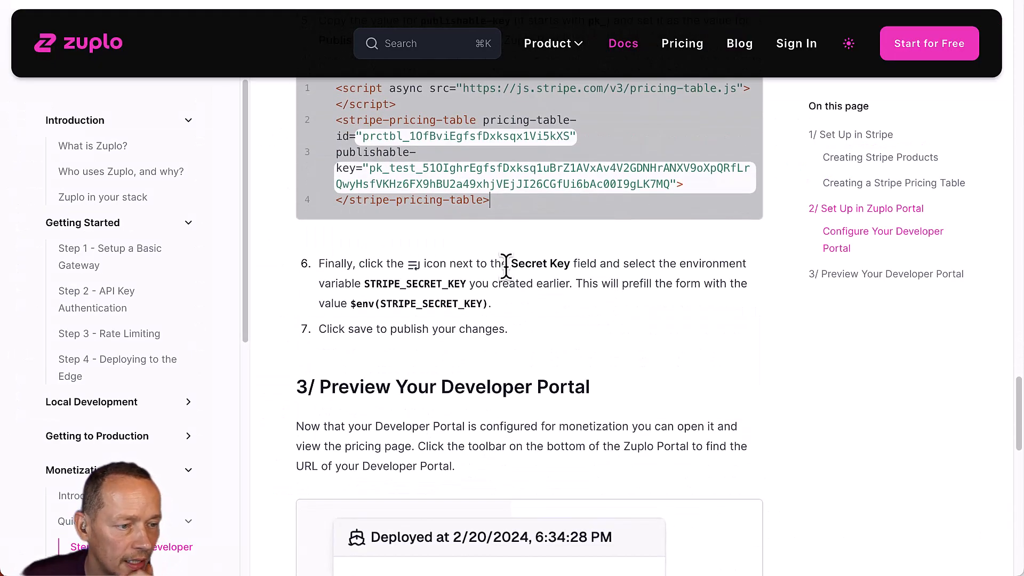
{"action": "scroll", "coordinate": [501, 288], "scroll_direction": "down", "scroll_amount": 6}
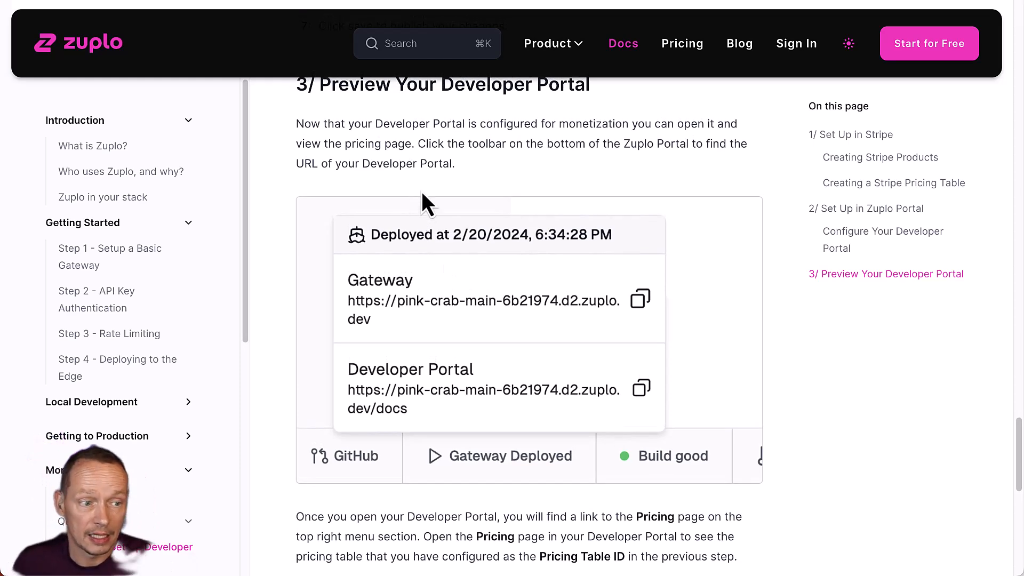
{"action": "scroll", "coordinate": [422, 191], "scroll_direction": "up", "scroll_amount": 1}
{"action": "key", "text": "ctrl+shift+Tab"}
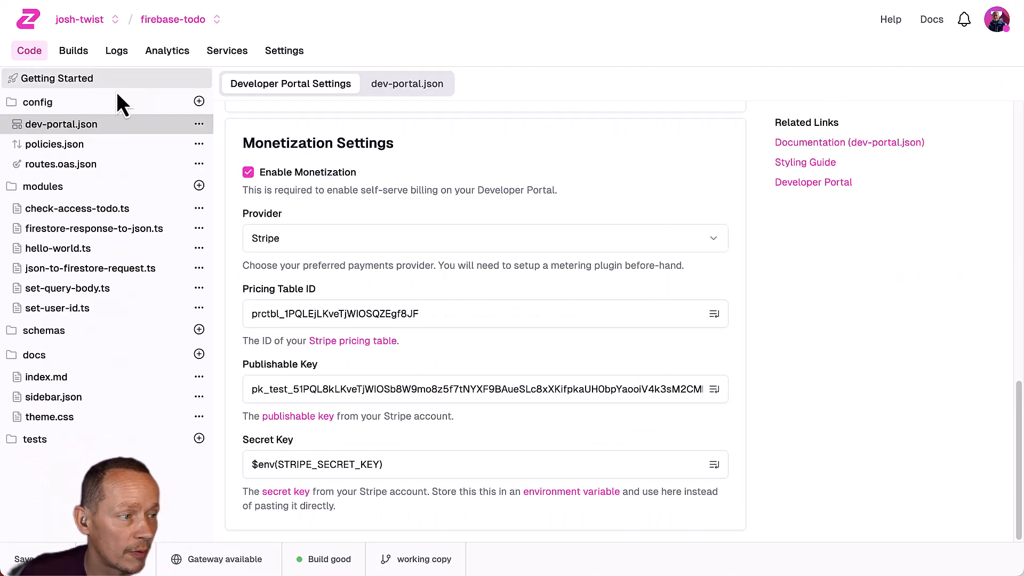
{"action": "left_click", "coordinate": [45, 81]}
{"action": "left_click", "coordinate": [489, 187]}
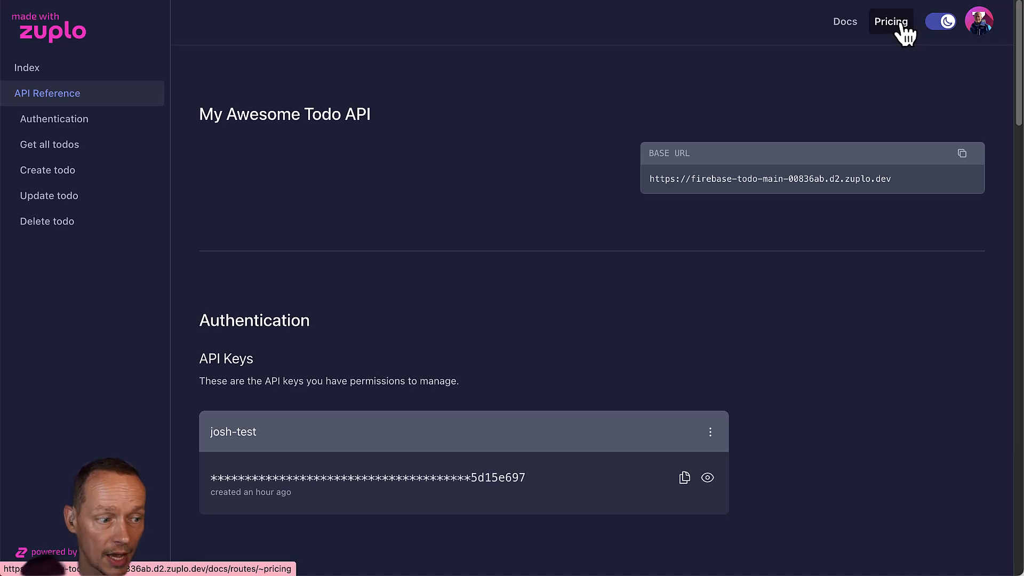
Check the portal's Pricing page lists the Free and Pro plans, then reach Step 2 - Configure Subscription Events.
{"action": "left_click", "coordinate": [898, 27]}
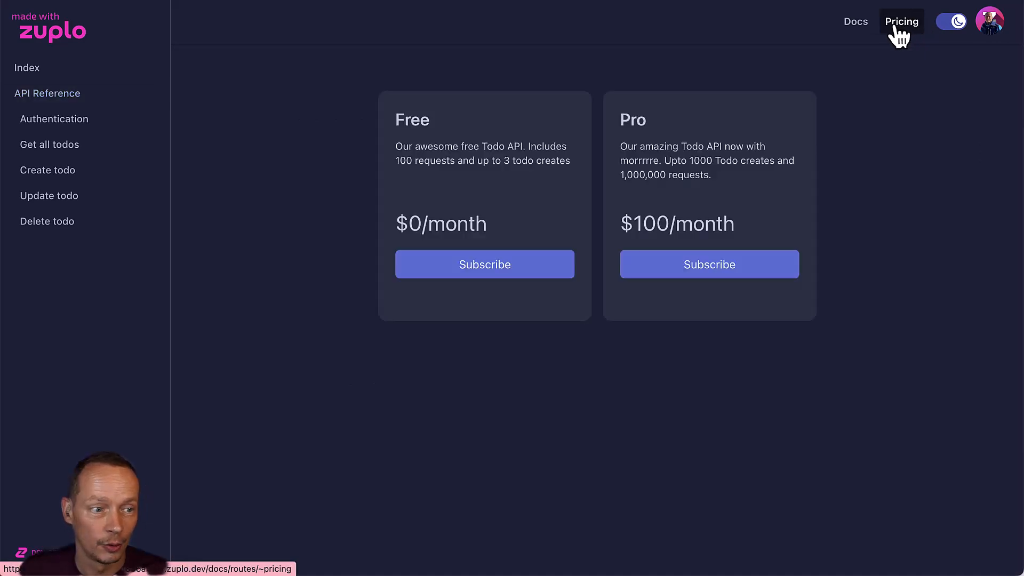
{"action": "left_click_drag", "start_coordinate": [694, 171], "coordinate": [600, 151]}
{"action": "left_click", "coordinate": [483, 141]}
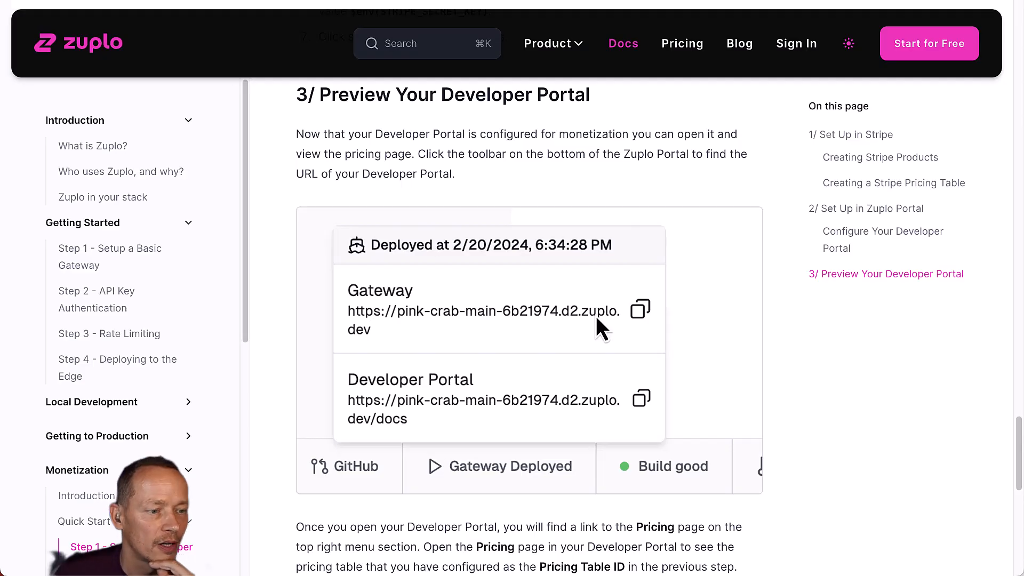
{"action": "scroll", "coordinate": [596, 316], "scroll_direction": "down", "scroll_amount": 5}
{"action": "scroll", "coordinate": [596, 316], "scroll_direction": "down", "scroll_amount": 5}
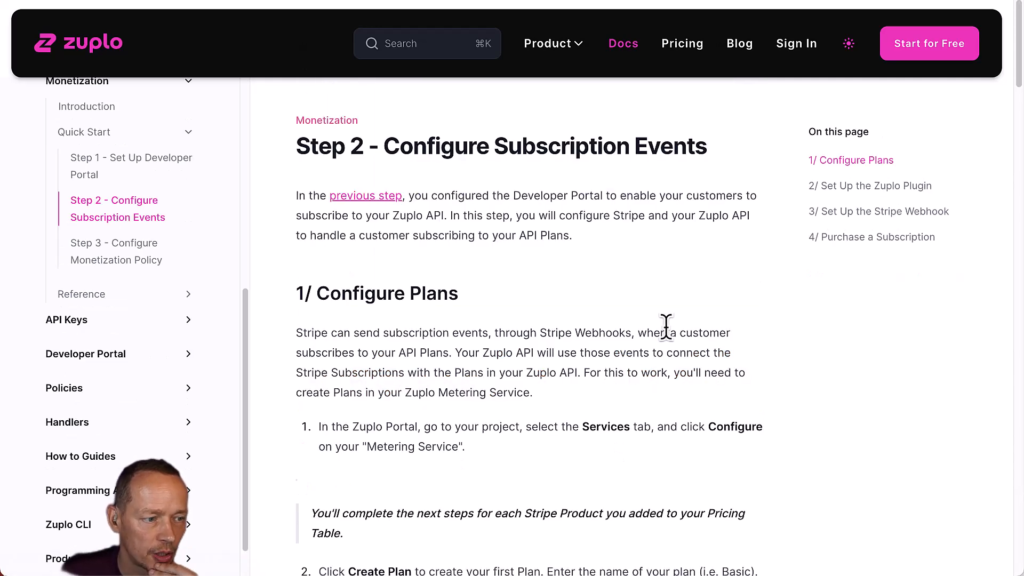
In the firebase-todo project's Metering Service, start a new plan named Free.
{"action": "scroll", "coordinate": [665, 327], "scroll_direction": "down", "scroll_amount": 3}
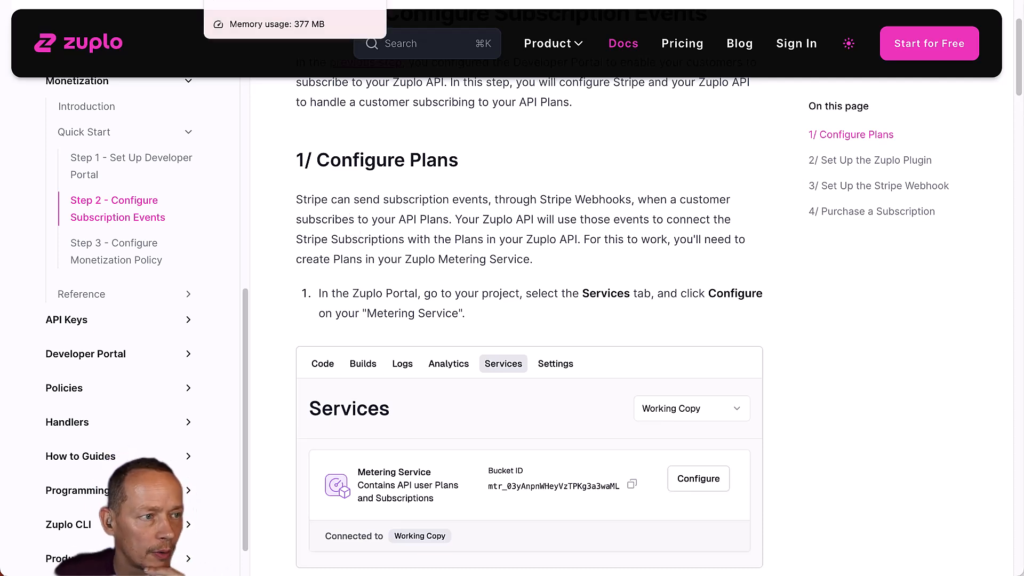
{"action": "left_click", "coordinate": [250, 1]}
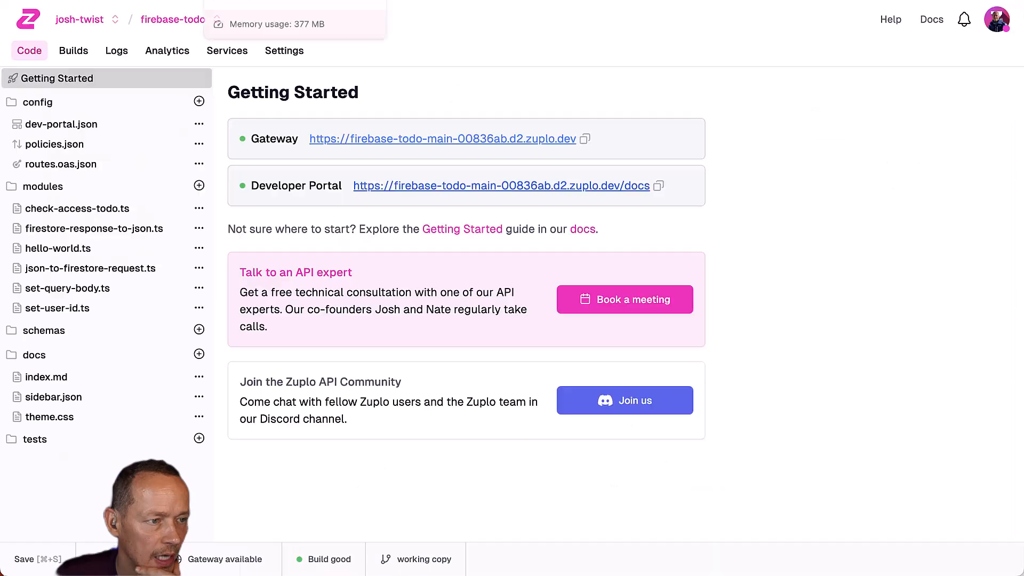
{"action": "left_click", "coordinate": [233, 53]}
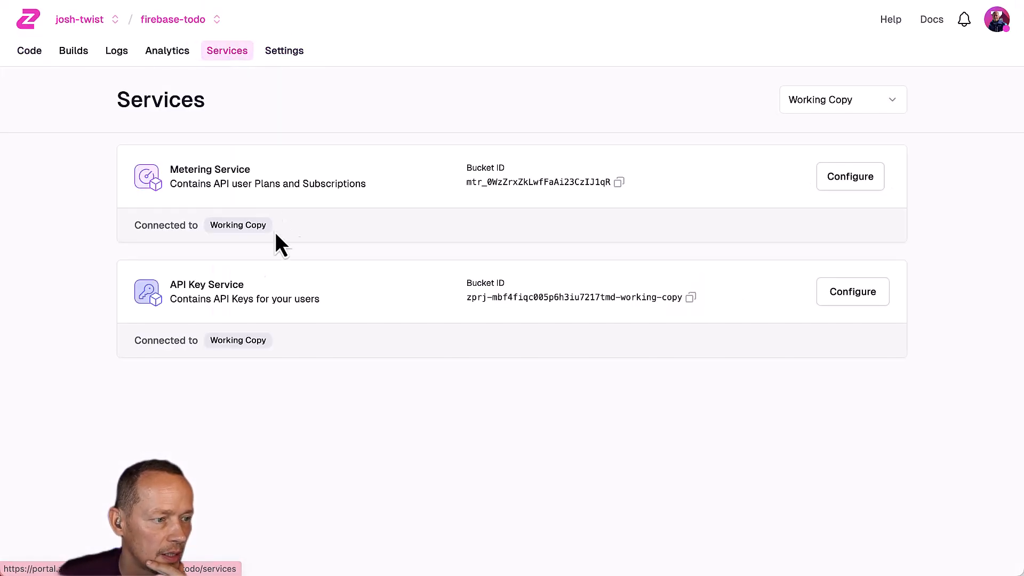
{"action": "left_click", "coordinate": [830, 179]}
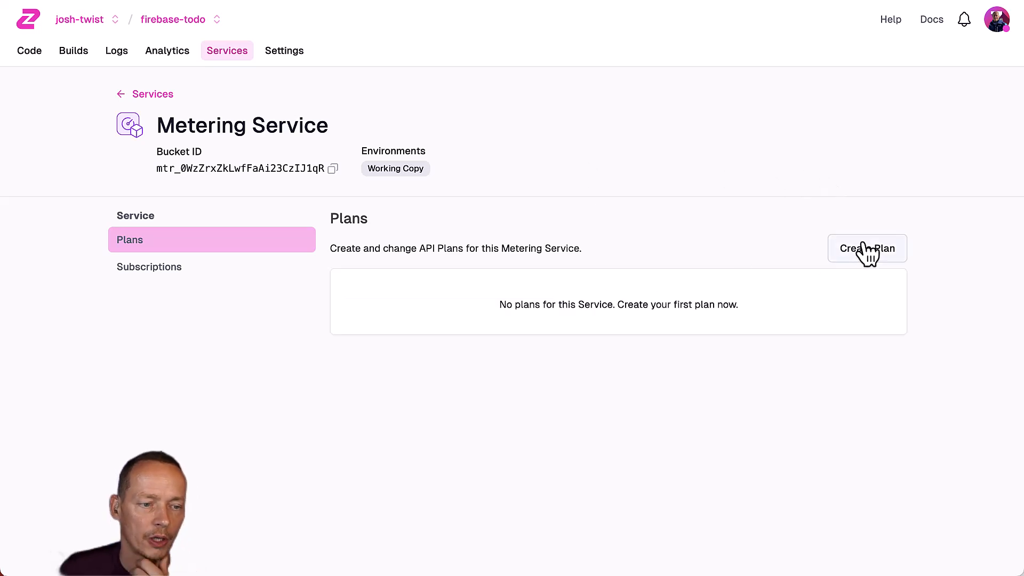
{"action": "left_click", "coordinate": [858, 248]}
{"action": "type", "text": "Free"}
{"action": "key", "text": "Tab"}
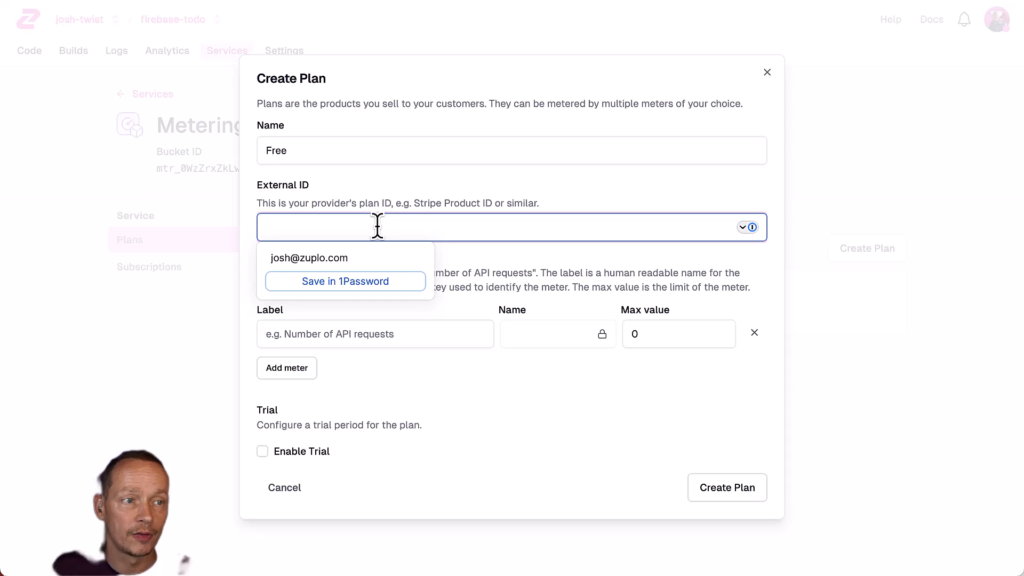
Paste the Stripe Free product's ID into the plan's External ID field.
{"action": "key", "text": "ctrl+Tab"}
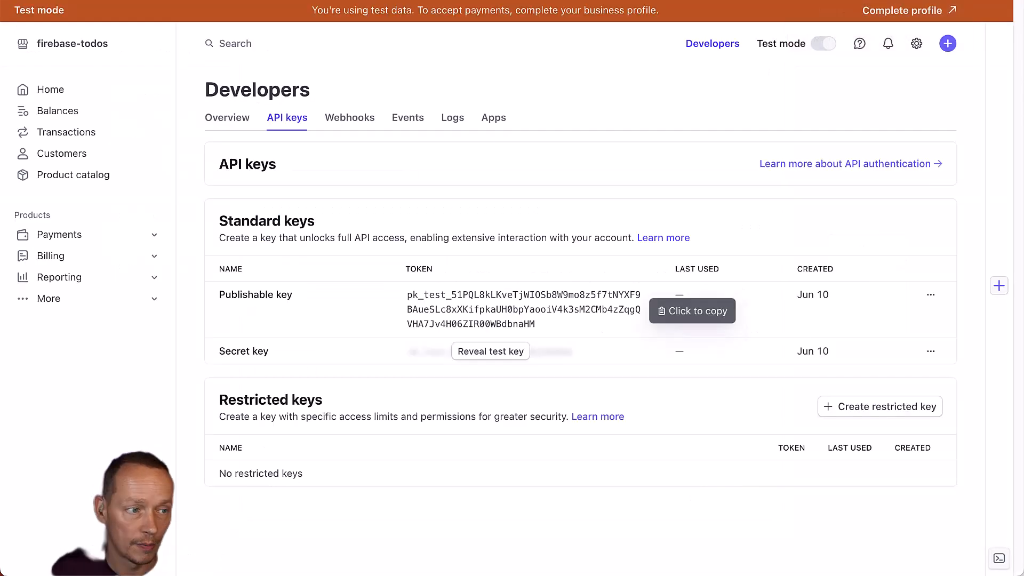
{"action": "left_click", "coordinate": [84, 175]}
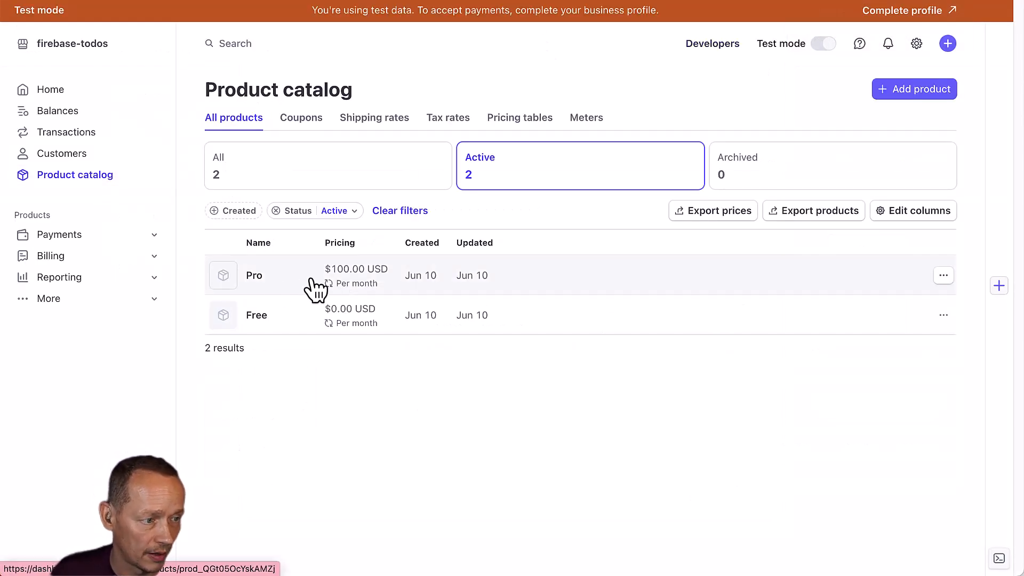
{"action": "left_click", "coordinate": [266, 318]}
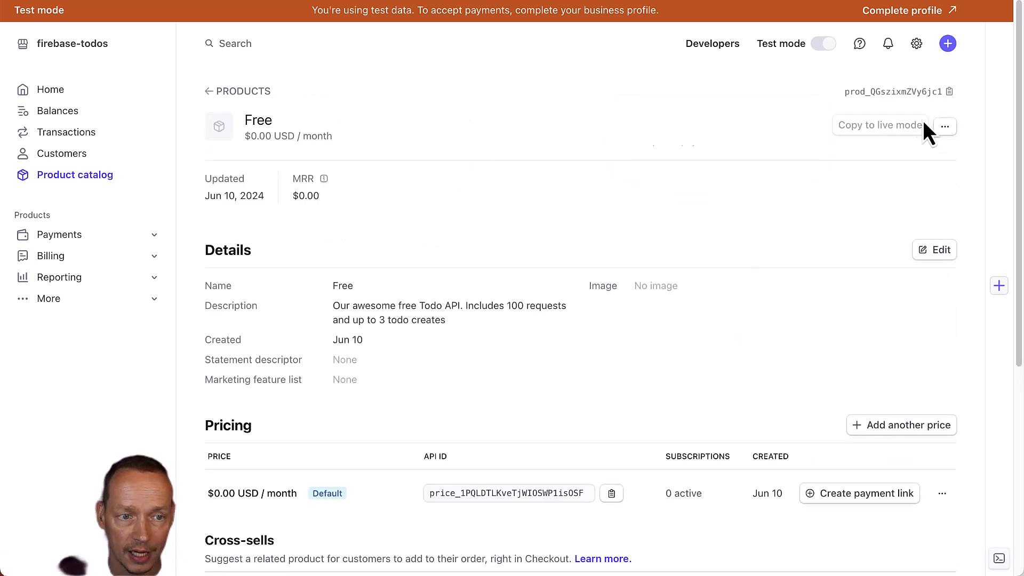
{"action": "left_click", "coordinate": [929, 95]}
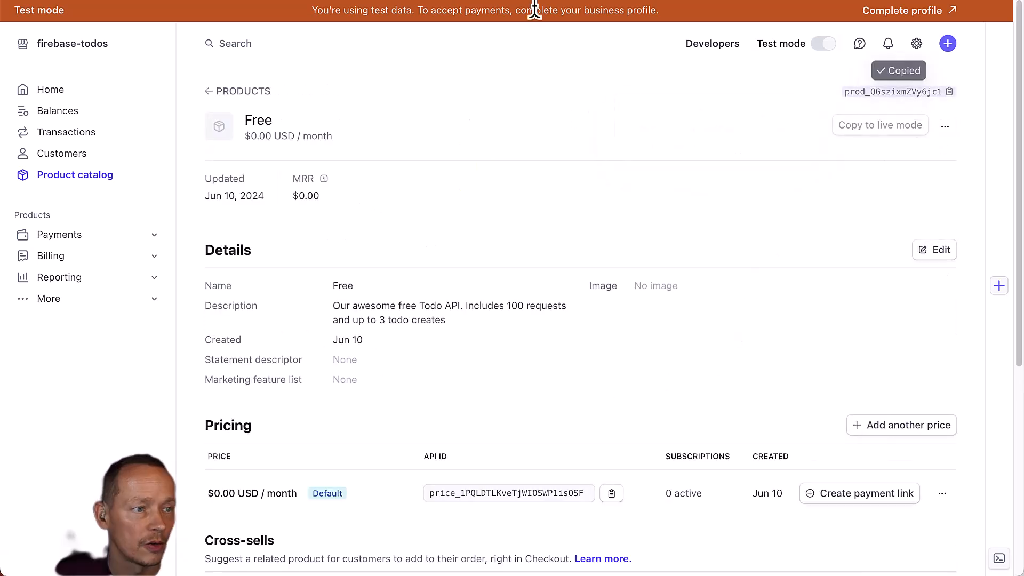
{"action": "key", "text": "ctrl+Tab"}
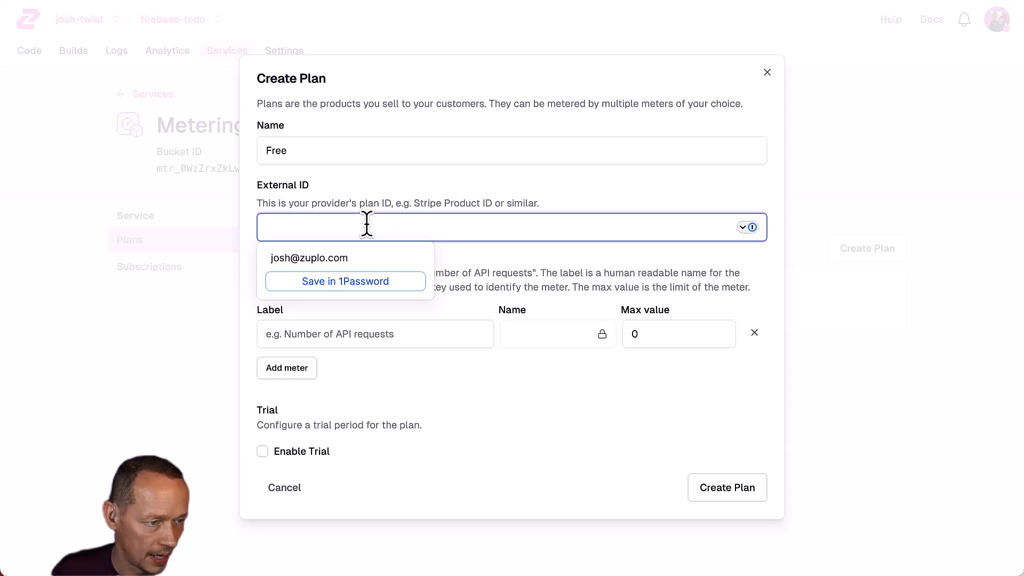
{"action": "key", "text": "ctrl+v"}
{"action": "left_click", "coordinate": [477, 196]}
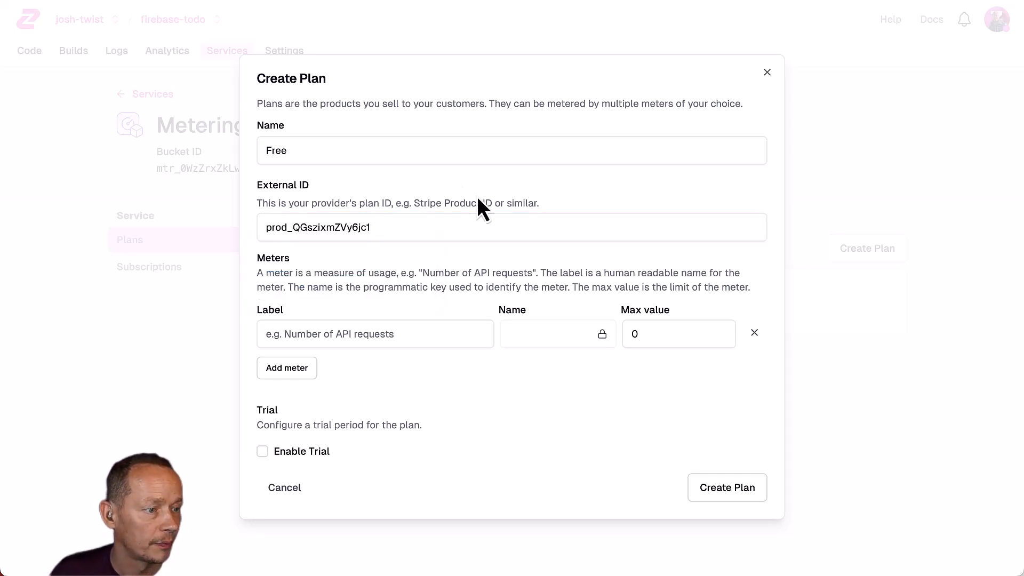
Add a Requests meter to the Free plan with a limit of 100.
{"action": "left_click", "coordinate": [324, 333]}
{"action": "type", "text": "requests"}
{"action": "key", "text": "Tab"}
{"action": "key", "text": "Tab"}
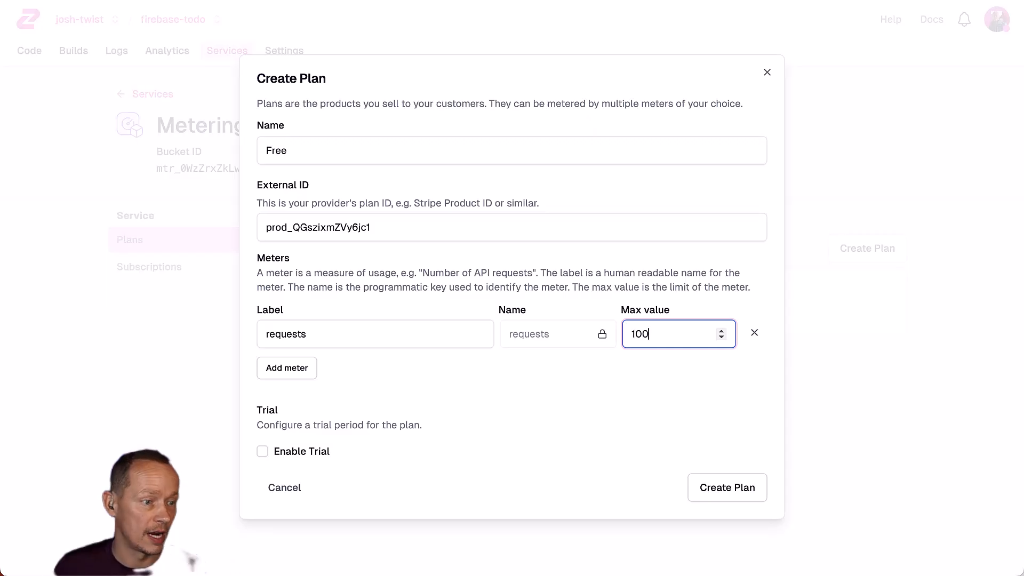
{"action": "left_click", "coordinate": [282, 372]}
{"action": "type", "text": "todo"}
{"action": "key", "text": "BackSpace"}
{"action": "key", "text": "BackSpace"}
{"action": "key", "text": "BackSpace"}
{"action": "key", "text": "BackSpace"}
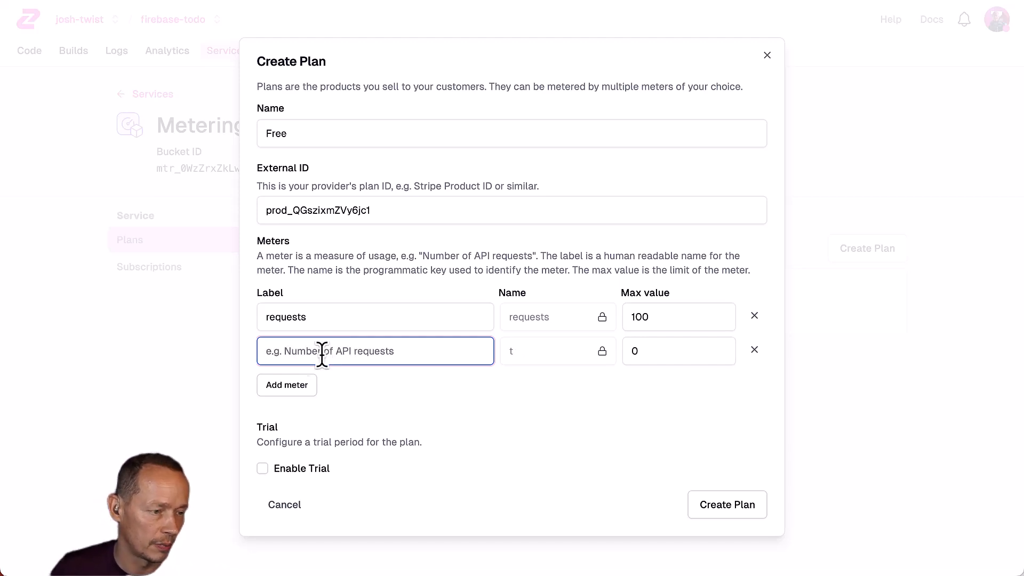
{"action": "left_click", "coordinate": [261, 317]}
{"action": "type", "text": "R"}
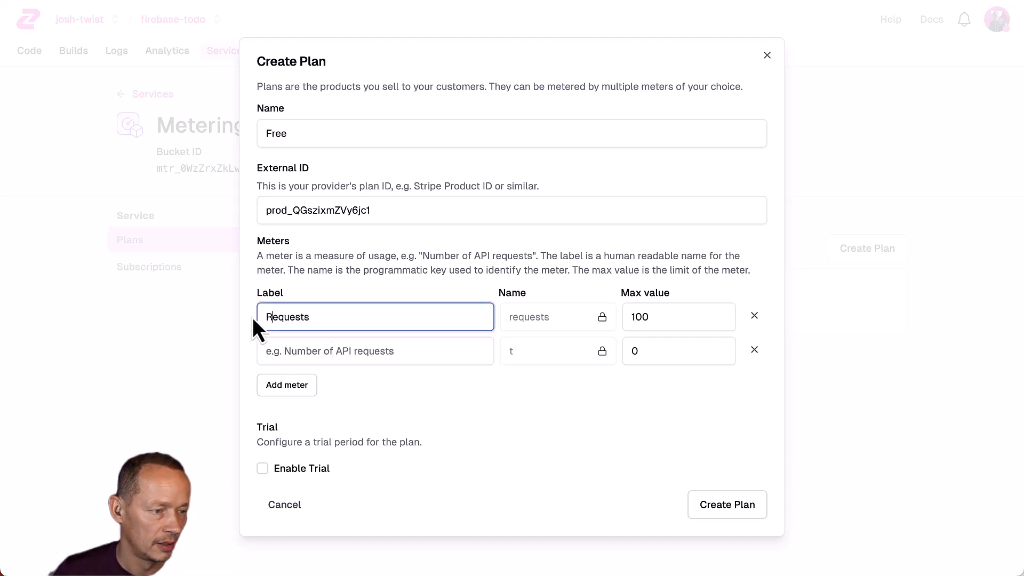
Add a Todo Creates meter capped at 3 and create the Free plan.
{"action": "left_click", "coordinate": [355, 352]}
{"action": "type", "text": "Todo "}
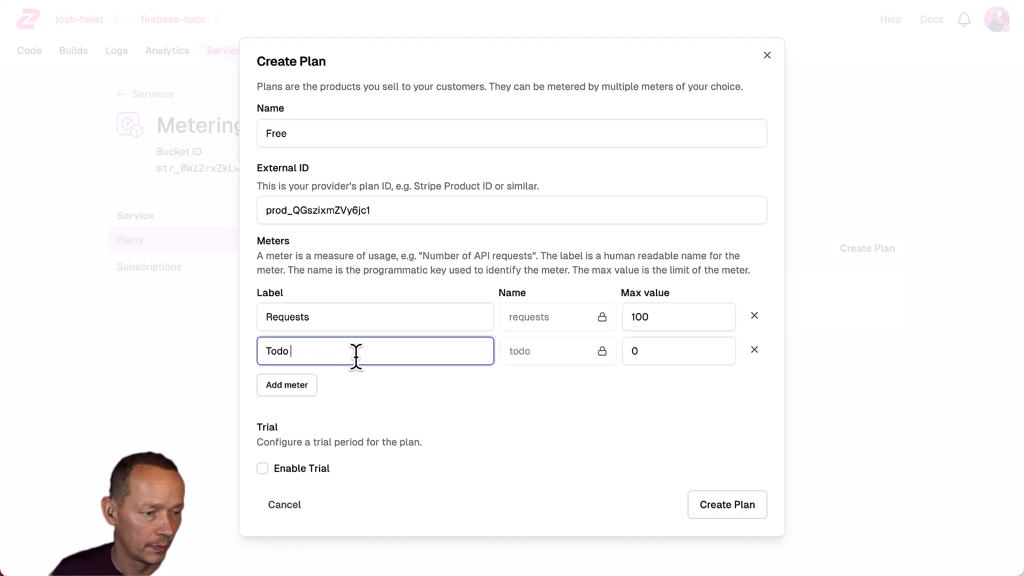
{"action": "type", "text": "Creates"}
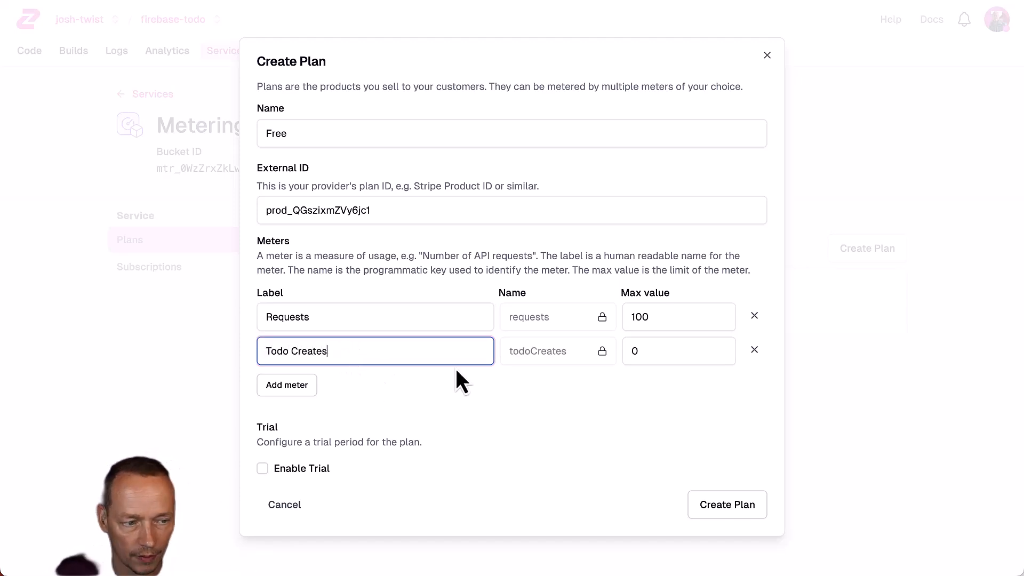
{"action": "left_click", "coordinate": [654, 351]}
{"action": "key", "text": "BackSpace"}
{"action": "type", "text": "3"}
{"action": "left_click", "coordinate": [582, 413]}
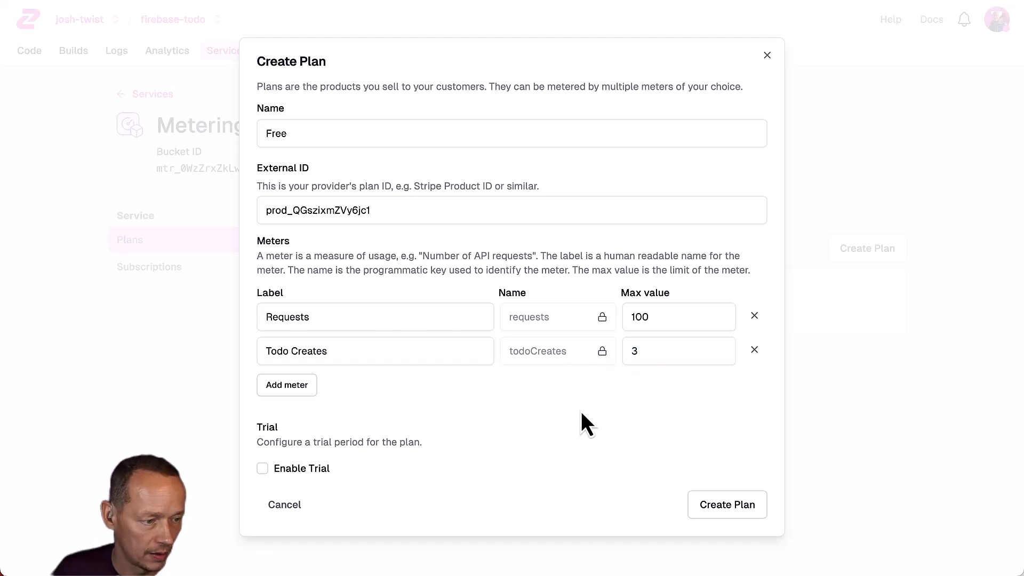
{"action": "left_click", "coordinate": [693, 508]}
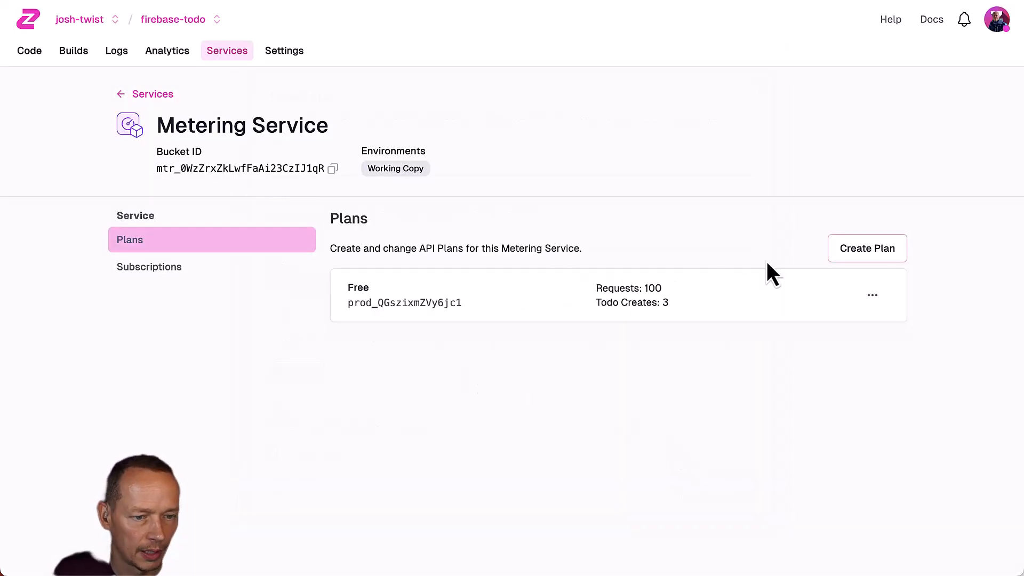
Start a plan named Pro with the Stripe Pro product's ID as External ID.
{"action": "left_click", "coordinate": [886, 255]}
{"action": "type", "text": "Pro"}
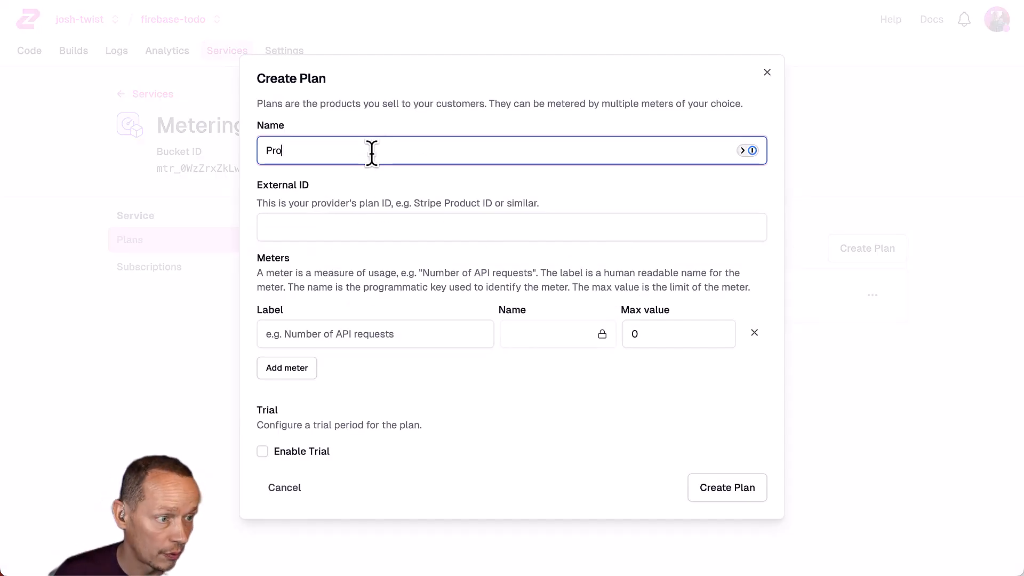
{"action": "key", "text": "ctrl+Tab"}
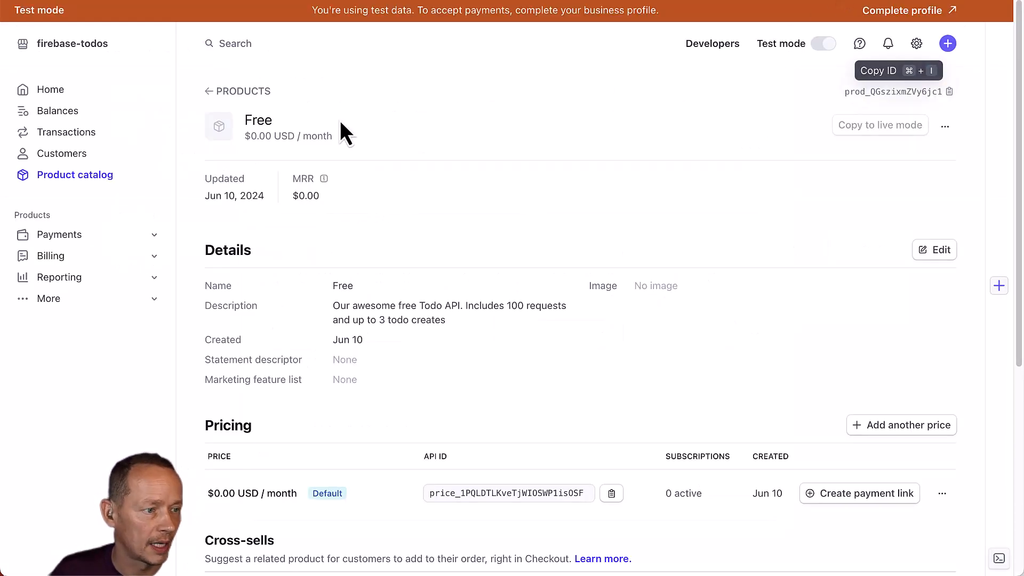
{"action": "left_click", "coordinate": [237, 92]}
{"action": "left_click", "coordinate": [391, 277]}
{"action": "left_click", "coordinate": [913, 96]}
{"action": "key", "text": "ctrl+shift+Tab"}
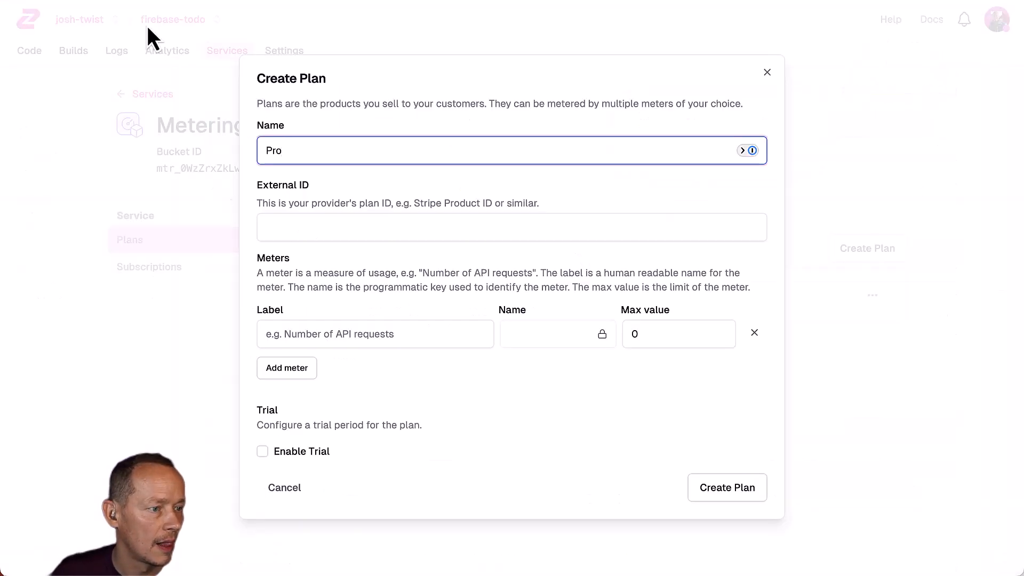
{"action": "left_click", "coordinate": [299, 229]}
{"action": "key", "text": "ctrl+v"}
{"action": "left_click", "coordinate": [346, 258]}
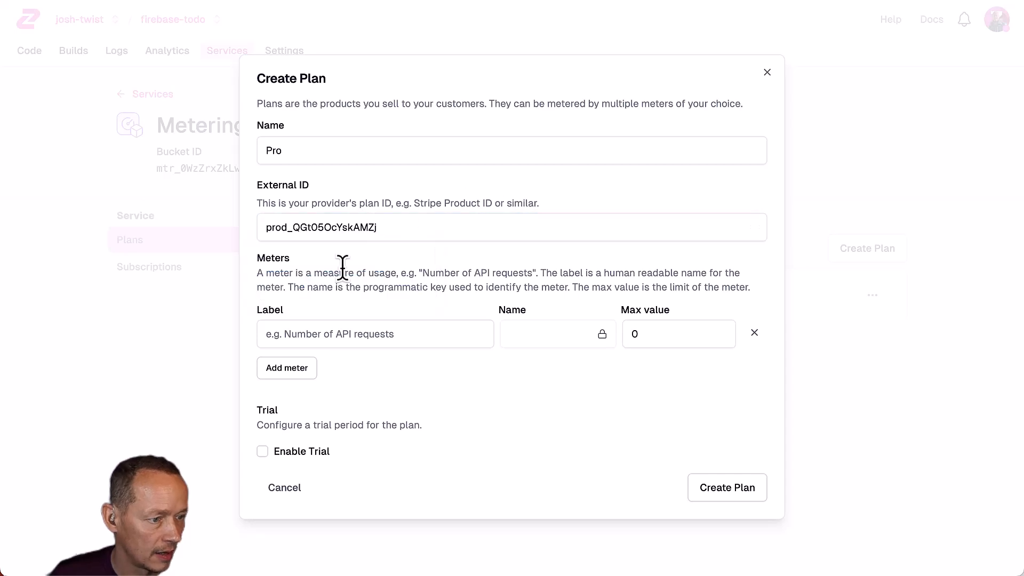
Give the Pro plan meters Requests 1,000,000 and Todo Creates 1,000, then create it.
{"action": "left_click", "coordinate": [359, 334]}
{"action": "type", "text": "Requests"}
{"action": "key", "text": "Tab"}
{"action": "key", "text": "Tab"}
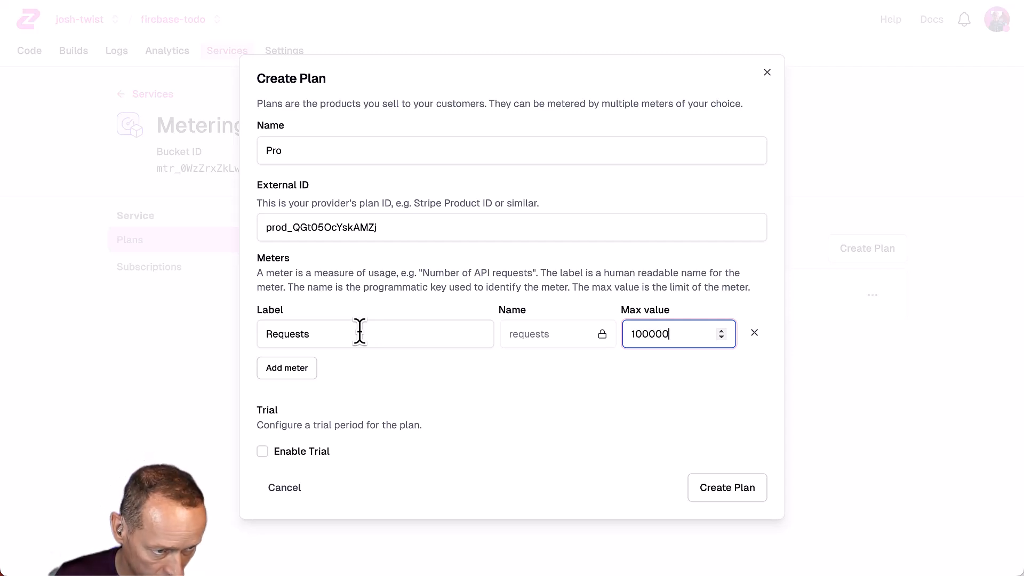
{"action": "left_click", "coordinate": [283, 370]}
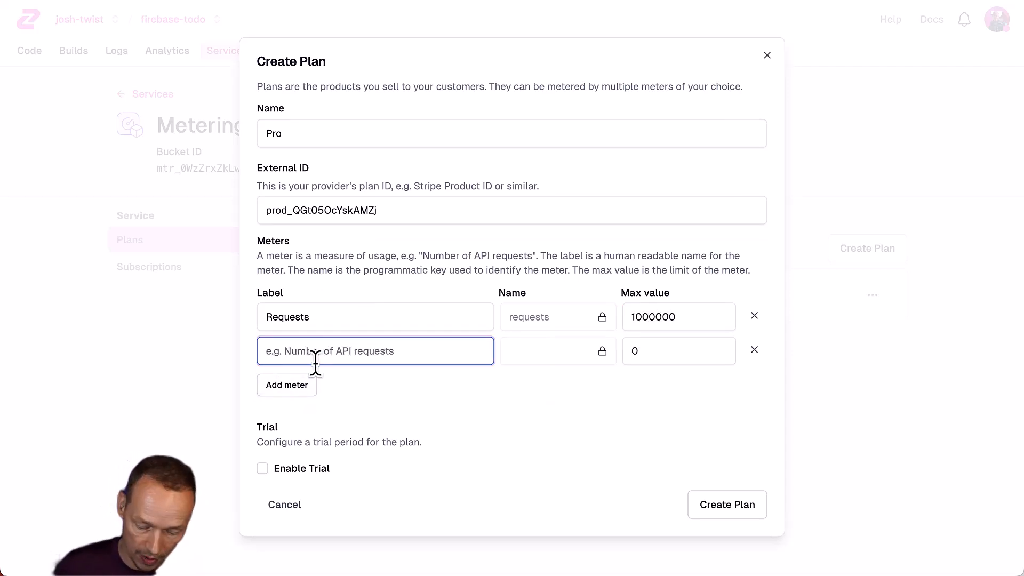
{"action": "type", "text": "Todo Creates"}
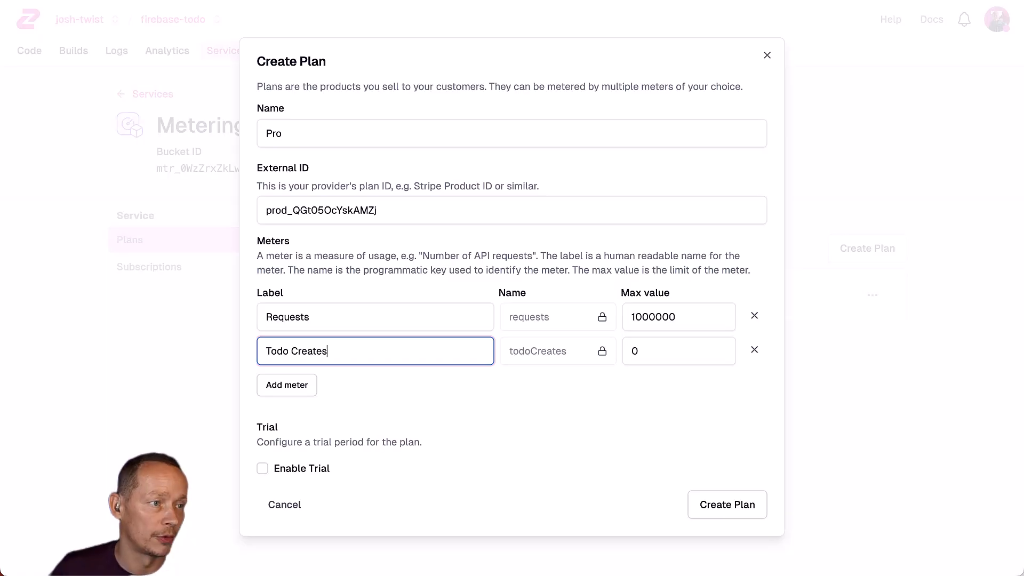
{"action": "left_click", "coordinate": [660, 351]}
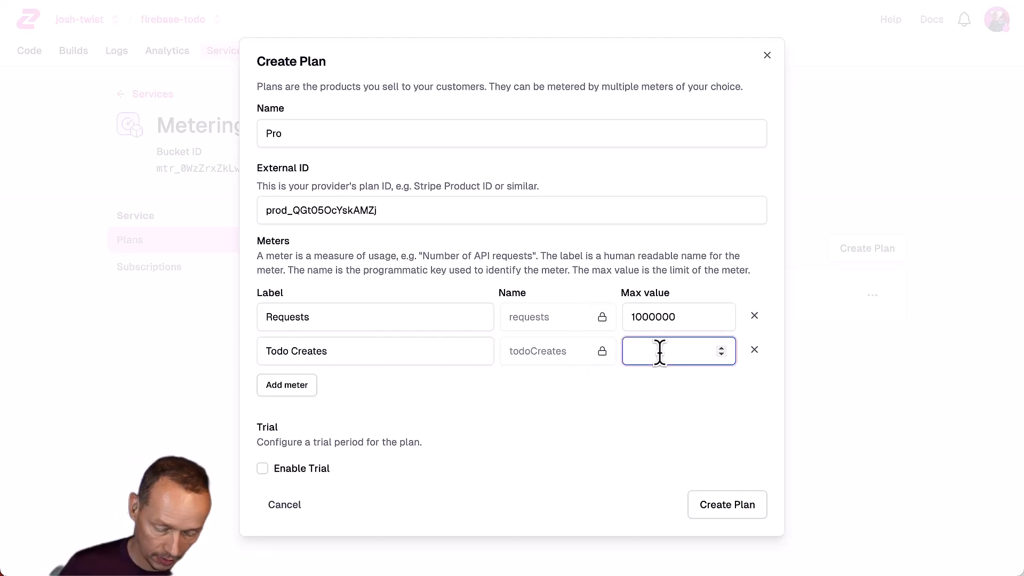
{"action": "left_click", "coordinate": [735, 511]}
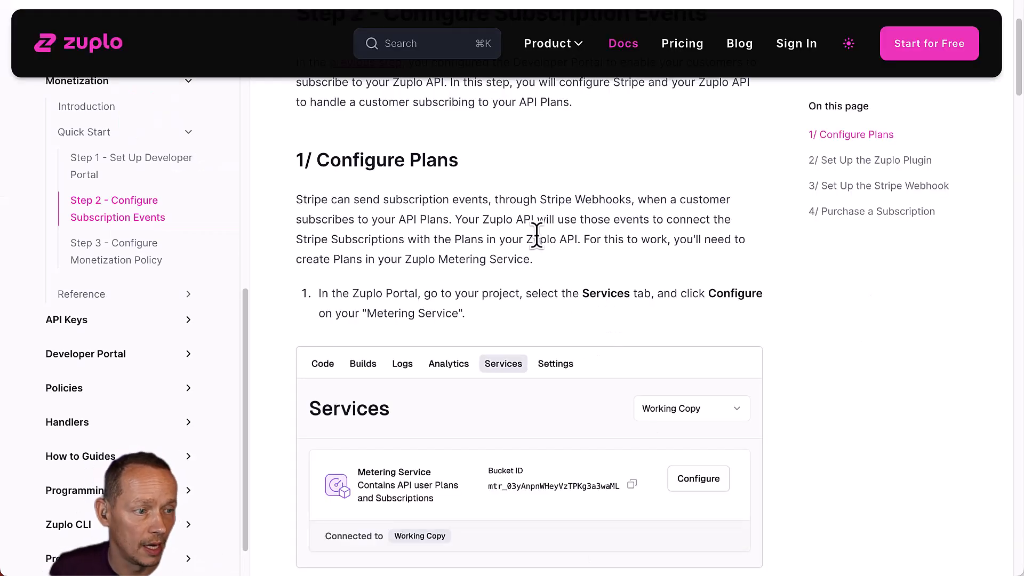
Copy the Stripe monetization plugin sample code from the Zuplo docs.
{"action": "scroll", "coordinate": [539, 240], "scroll_direction": "down", "scroll_amount": 8}
{"action": "scroll", "coordinate": [555, 264], "scroll_direction": "down", "scroll_amount": 12}
{"action": "scroll", "coordinate": [580, 256], "scroll_direction": "down", "scroll_amount": 1}
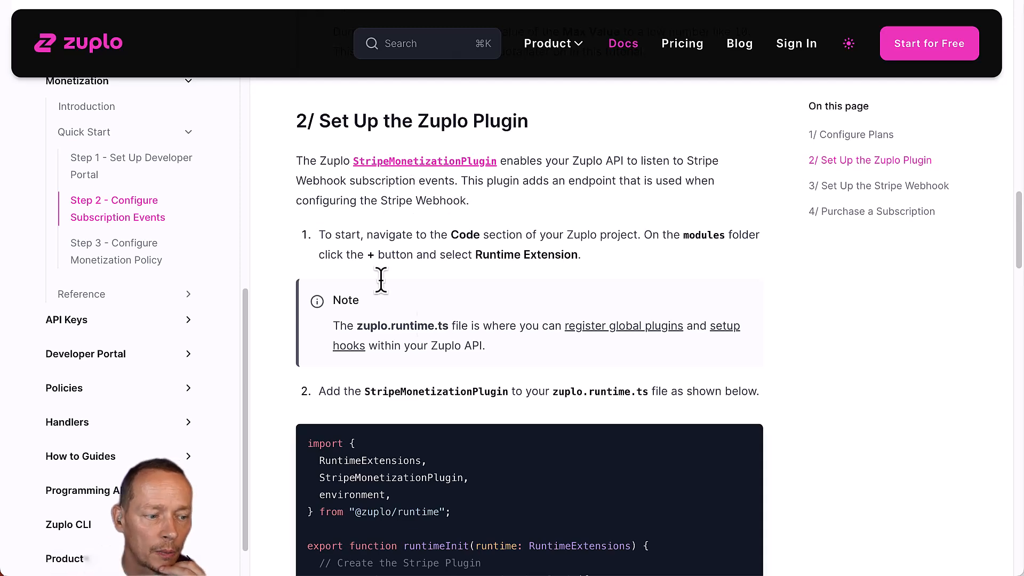
{"action": "scroll", "coordinate": [368, 251], "scroll_direction": "down", "scroll_amount": 6}
{"action": "scroll", "coordinate": [370, 353], "scroll_direction": "up", "scroll_amount": 1}
{"action": "left_click_drag", "start_coordinate": [359, 452], "coordinate": [340, 114]}
{"action": "key", "text": "super+c"}
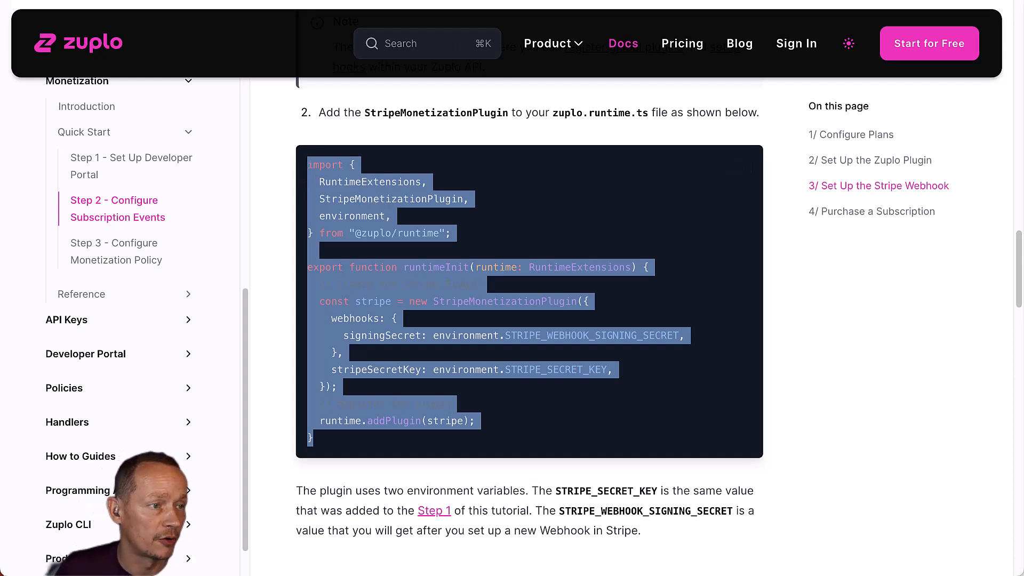
Create a Runtime Extension module zuplo.runtime.ts containing the plugin code and save it.
{"action": "left_click", "coordinate": [480, 1]}
{"action": "left_click", "coordinate": [30, 54]}
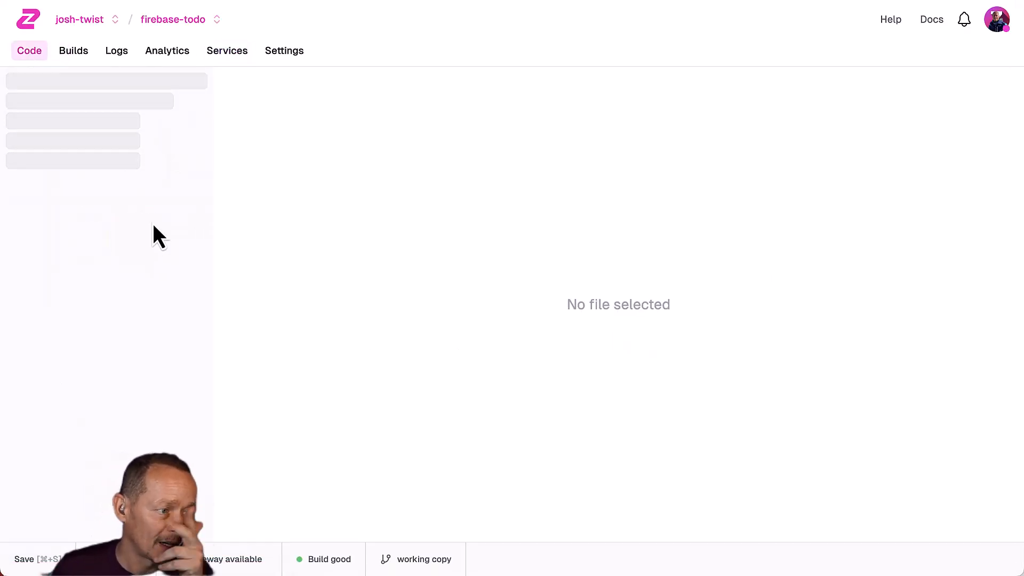
{"action": "left_click", "coordinate": [198, 186]}
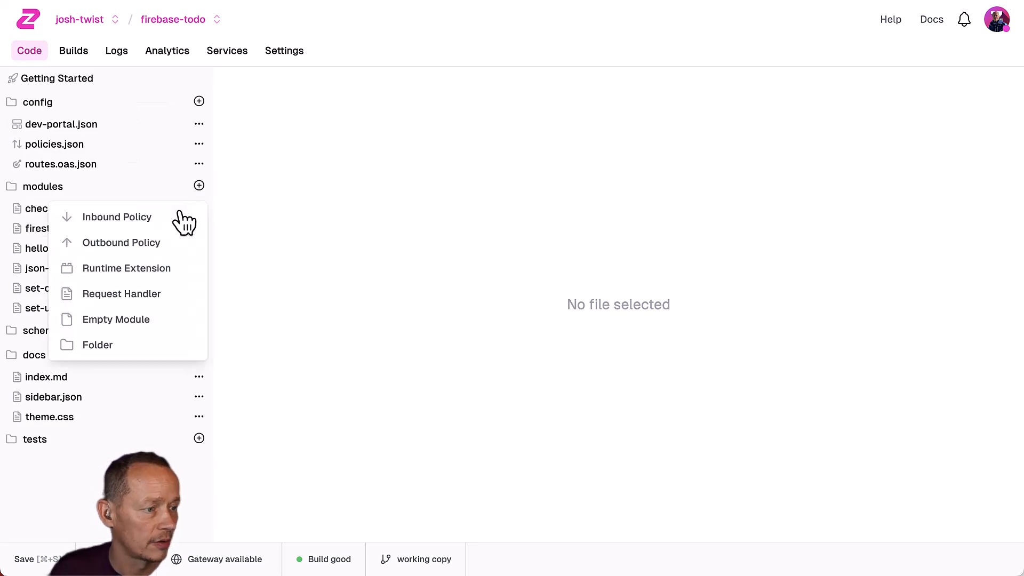
{"action": "left_click", "coordinate": [117, 268]}
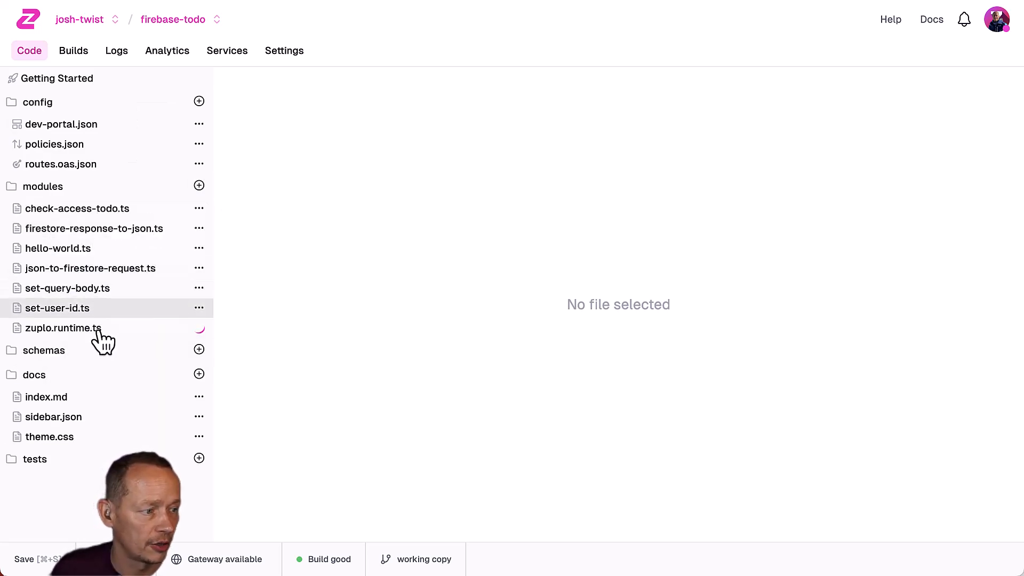
{"action": "key", "text": "super+a"}
{"action": "key", "text": "super+v"}
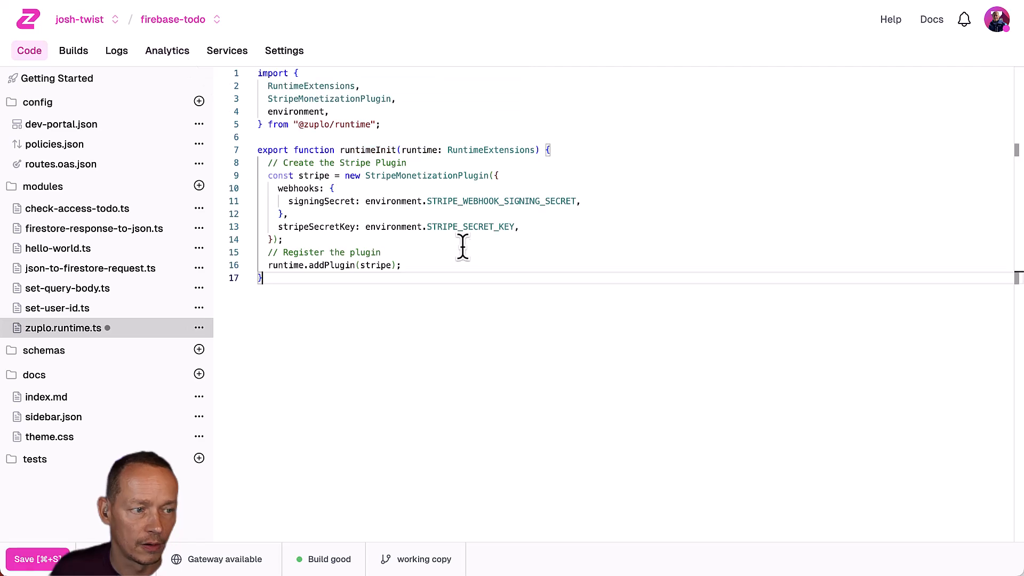
{"action": "key", "text": "super+s"}
Check the STRIPE_SECRET_KEY and STRIPE_WEBHOOK_SIGNING_SECRET variable names in the code.
{"action": "double_click", "coordinate": [475, 227]}
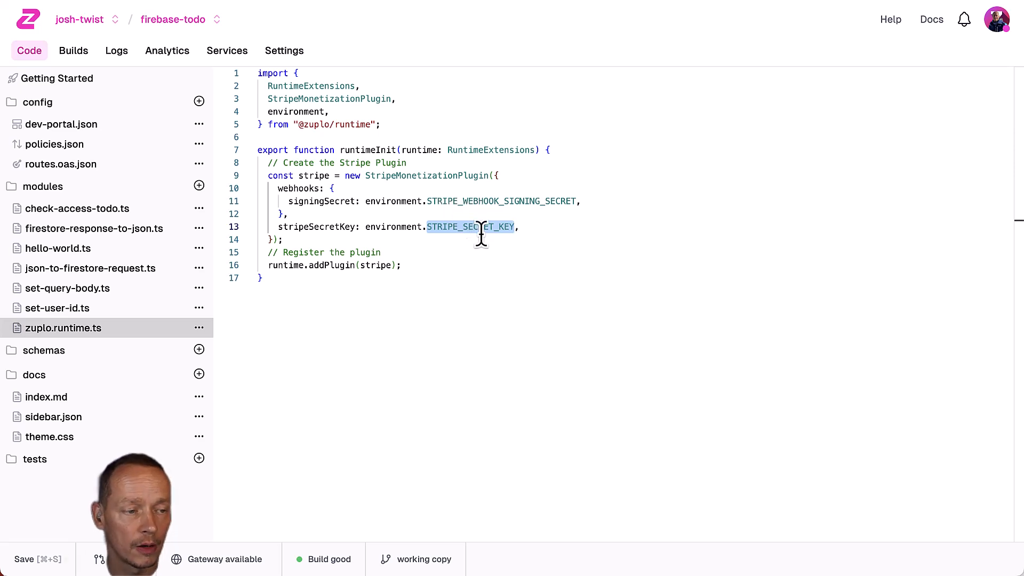
{"action": "double_click", "coordinate": [507, 201]}
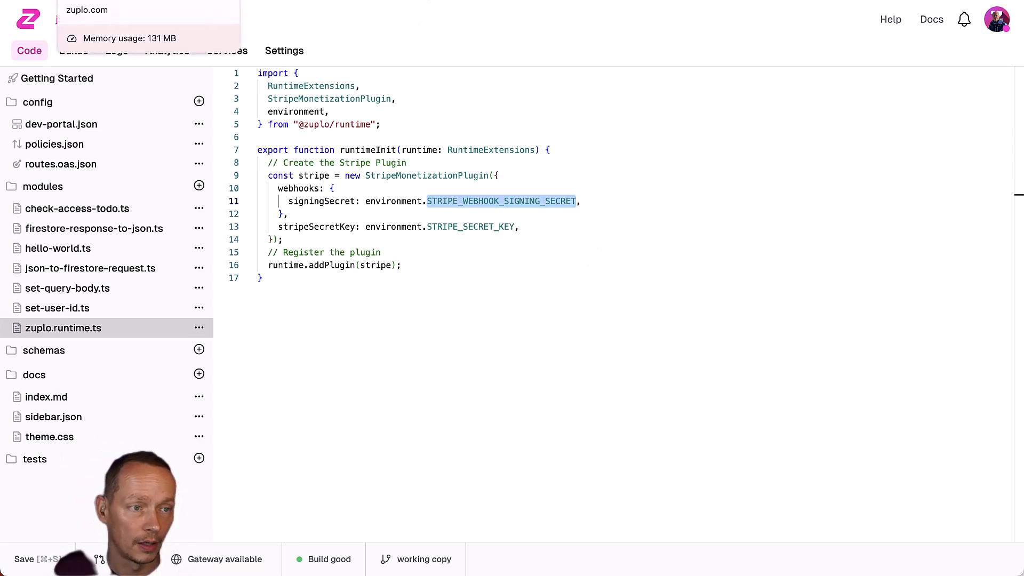
{"action": "left_click", "coordinate": [123, 1]}
Open the Webhooks tab of Stripe's developer settings.
{"action": "scroll", "coordinate": [578, 334], "scroll_direction": "down", "scroll_amount": 5}
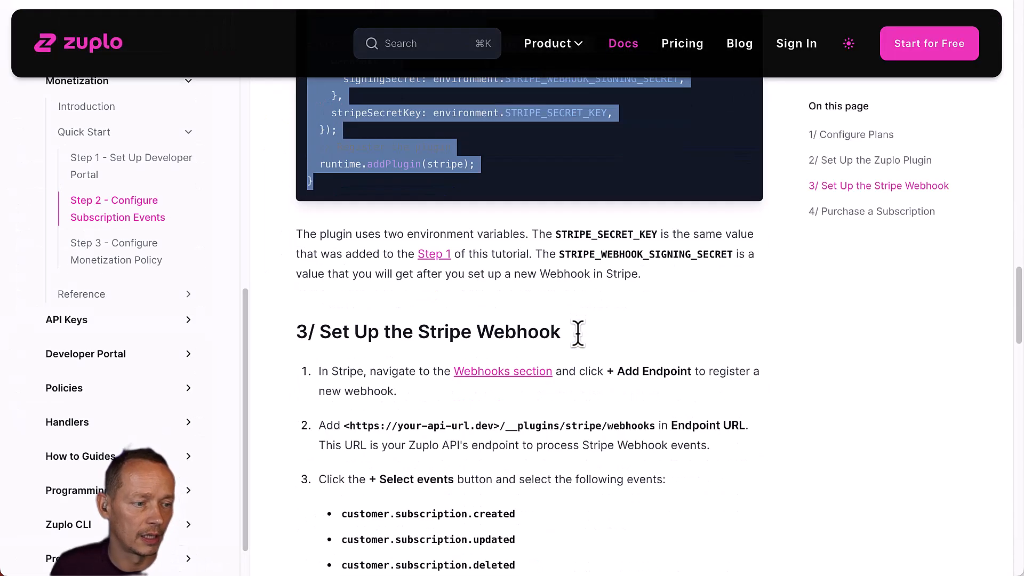
{"action": "scroll", "coordinate": [595, 288], "scroll_direction": "down", "scroll_amount": 1}
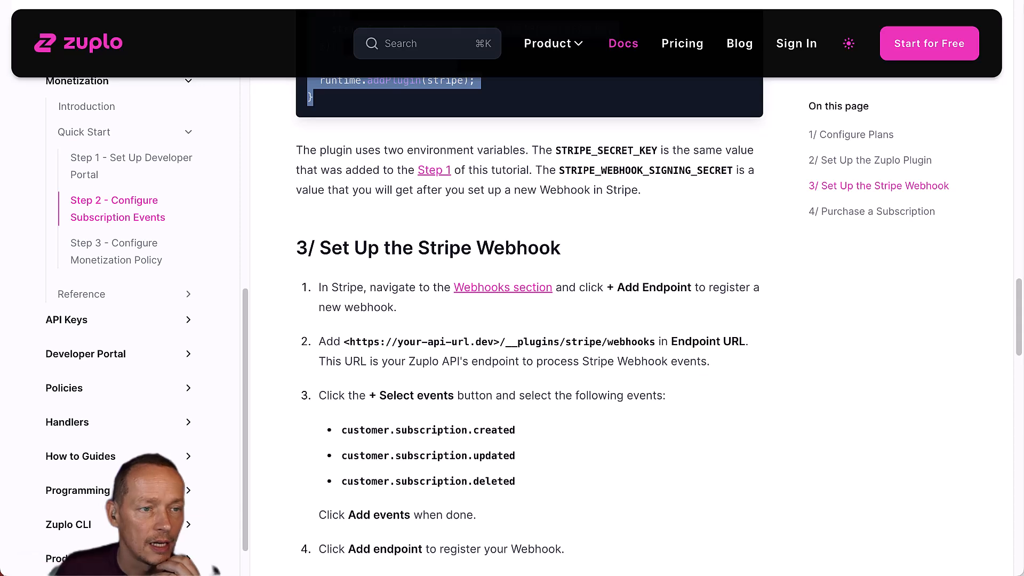
{"action": "left_click", "coordinate": [523, 0]}
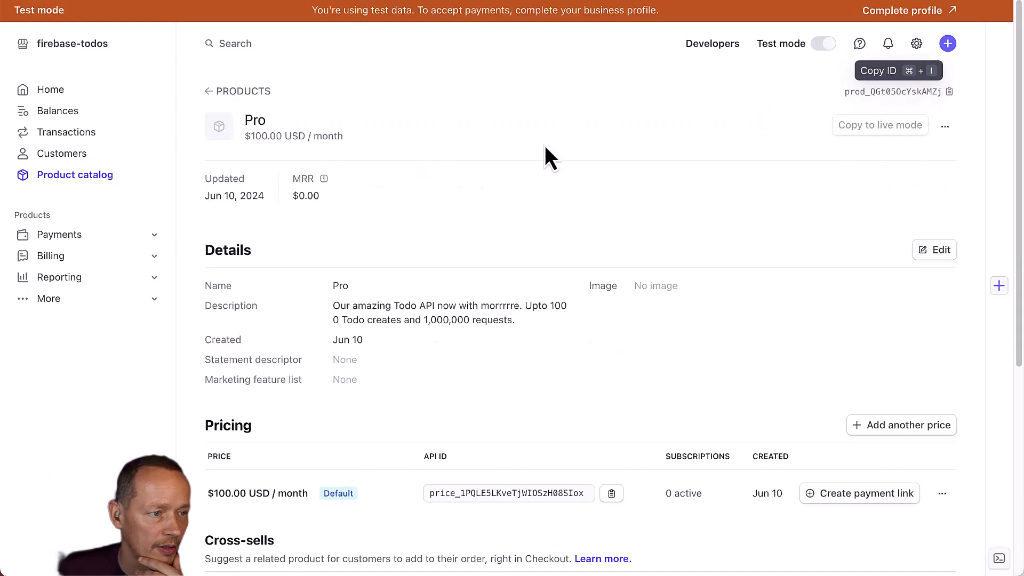
{"action": "left_click", "coordinate": [709, 45]}
{"action": "left_click", "coordinate": [352, 120]}
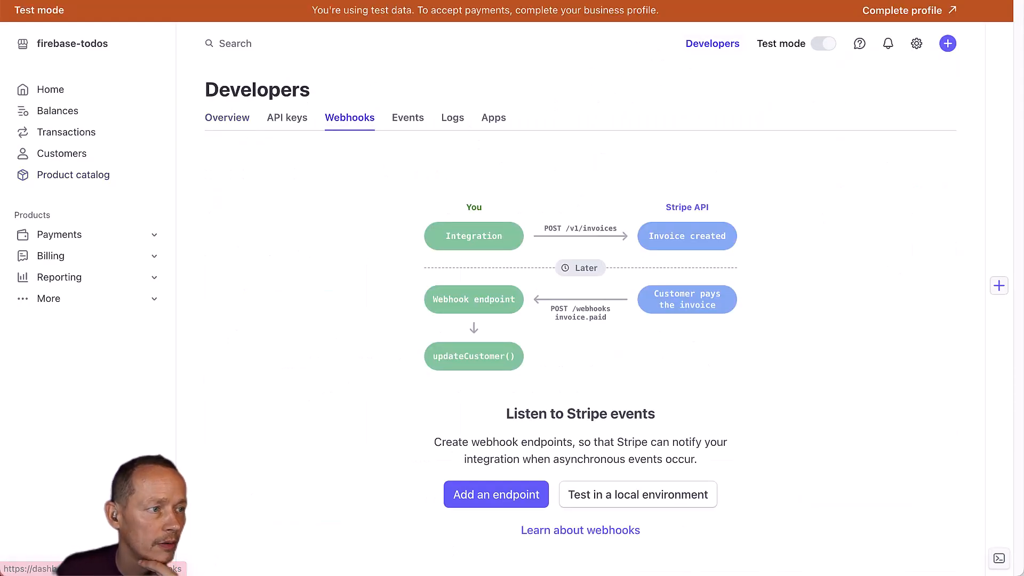
Copy the project's gateway URL from Zuplo Settings > General.
{"action": "left_click", "coordinate": [416, 0]}
{"action": "scroll", "coordinate": [541, 335], "scroll_direction": "down", "scroll_amount": 1}
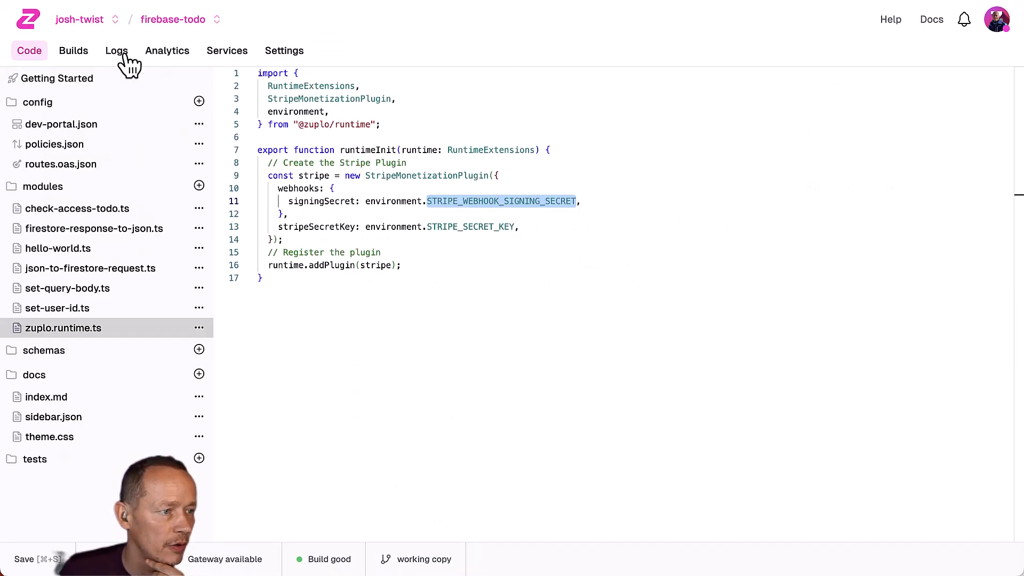
{"action": "left_click", "coordinate": [288, 51]}
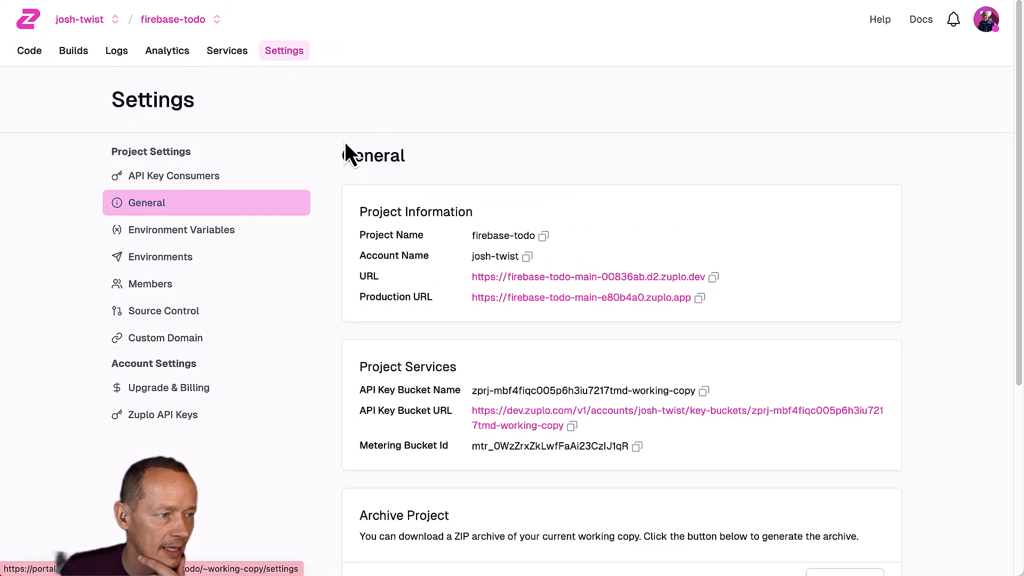
{"action": "left_click", "coordinate": [713, 277]}
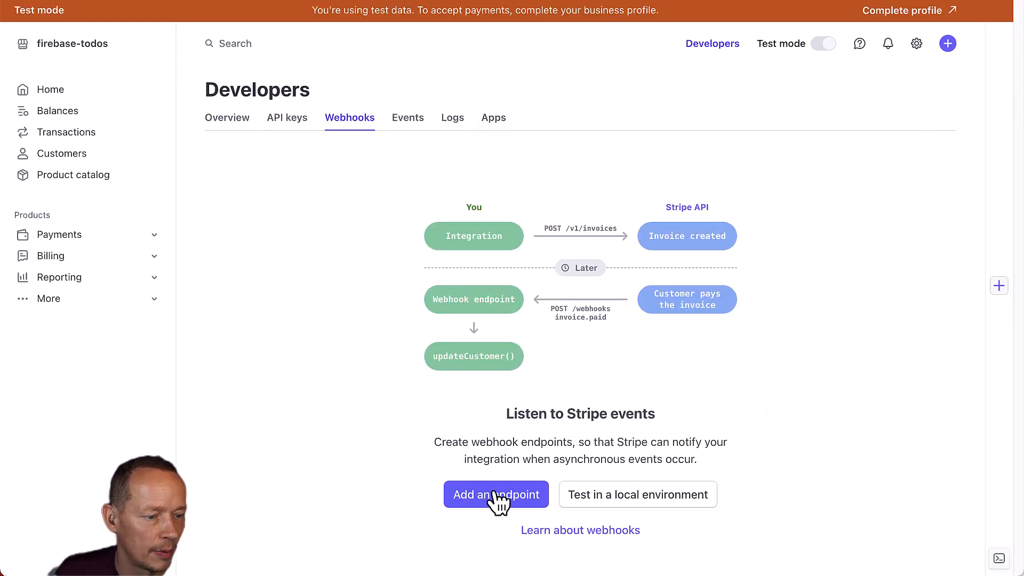
Add a webhook endpoint with the Zuplo URL followed by __plugins/stripe/webhooks.
{"action": "left_click", "coordinate": [496, 496]}
{"action": "left_click", "coordinate": [162, 244]}
{"action": "key", "text": "super+v"}
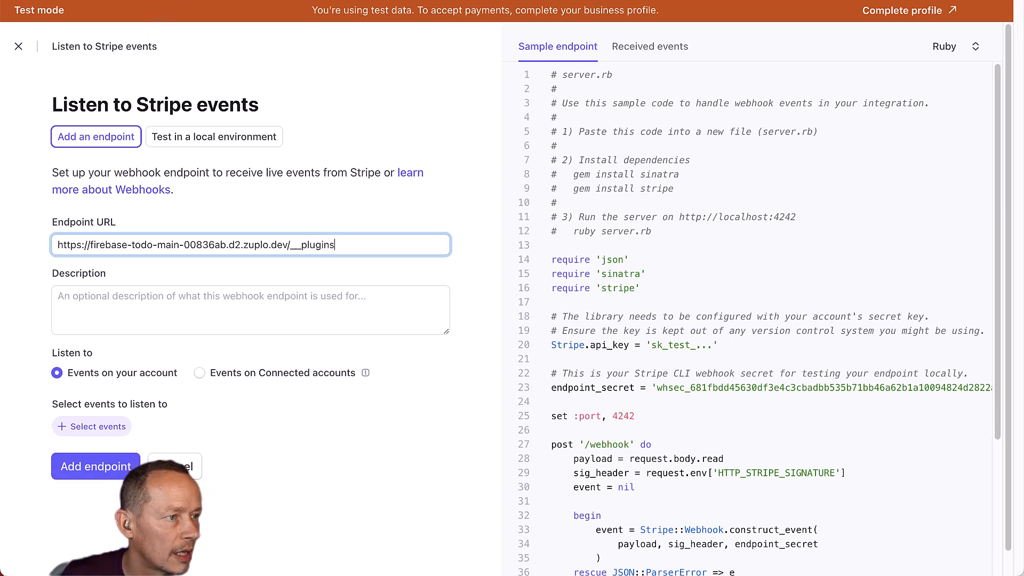
{"action": "left_click", "coordinate": [122, 1]}
{"action": "left_click_drag", "start_coordinate": [506, 276], "coordinate": [654, 269]}
{"action": "left_click", "coordinate": [256, 1]}
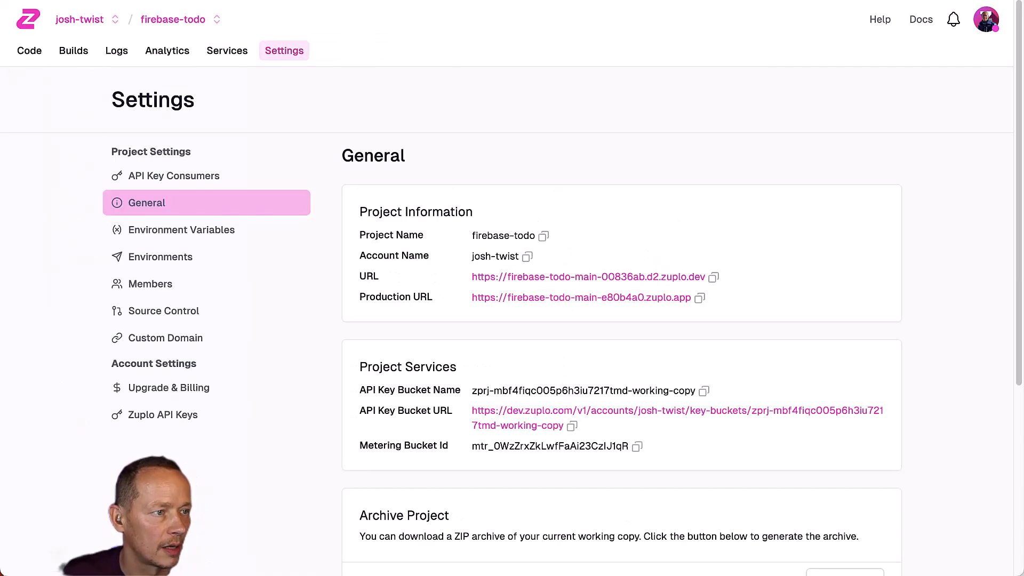
{"action": "left_click", "coordinate": [406, 1]}
{"action": "left_click_drag", "start_coordinate": [344, 242], "coordinate": [289, 245]}
{"action": "key", "text": "super+v"}
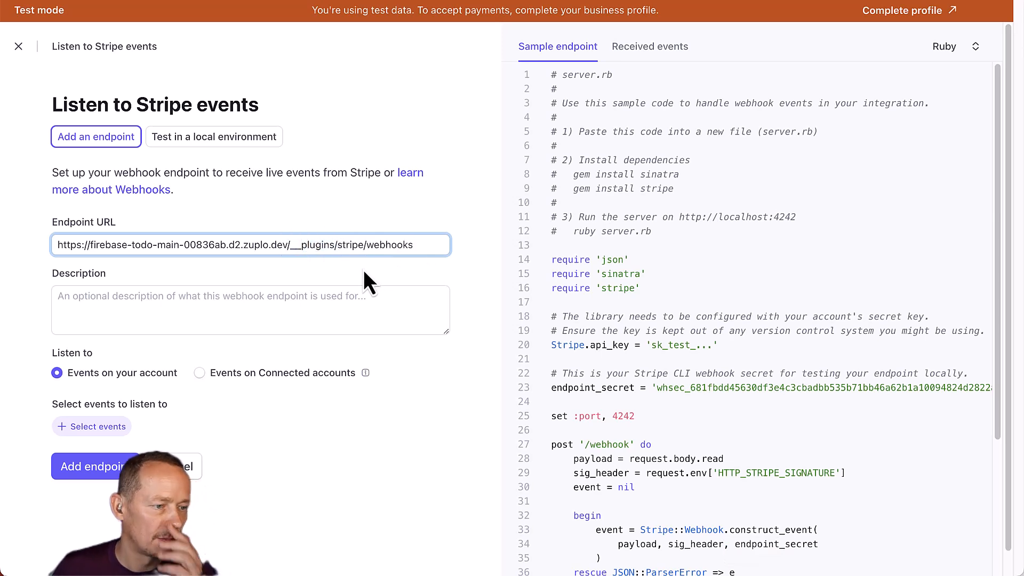
Describe the endpoint as 'My Zuplo webhook' and open the event selection list.
{"action": "left_click", "coordinate": [169, 298]}
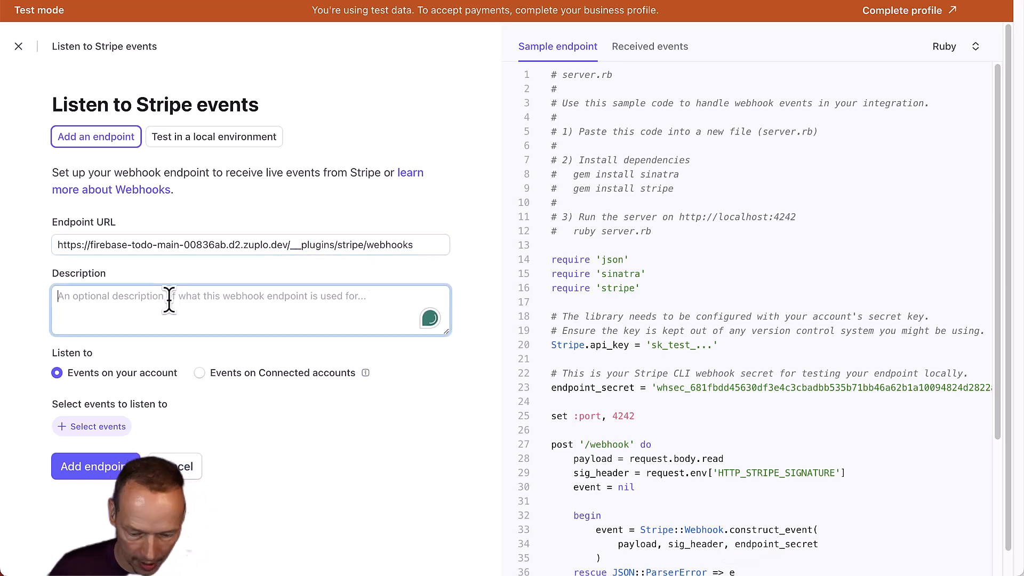
{"action": "type", "text": "My Zuplo webhook"}
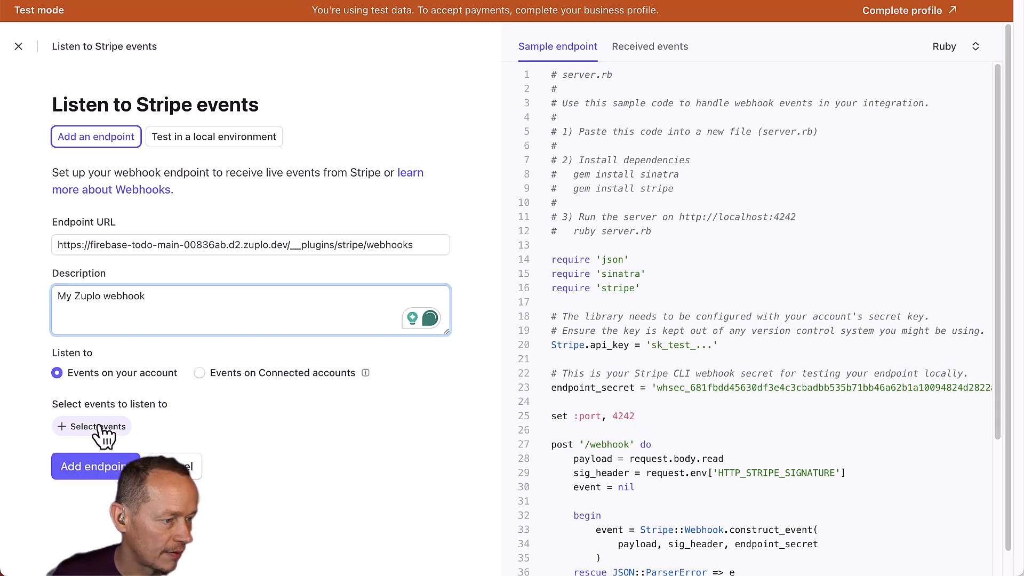
{"action": "left_click", "coordinate": [74, 427]}
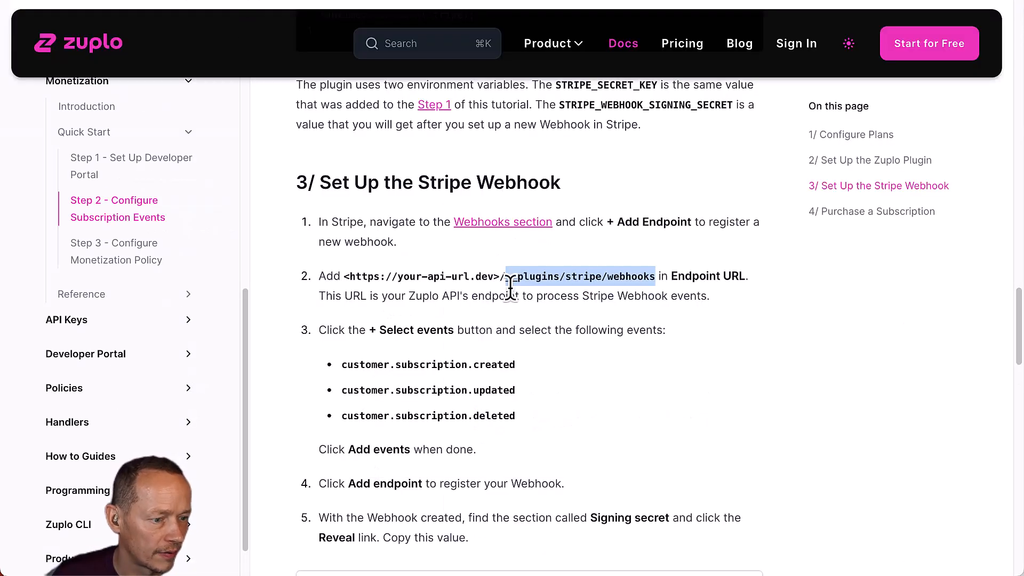
{"action": "scroll", "coordinate": [480, 330], "scroll_direction": "down", "scroll_amount": 1}
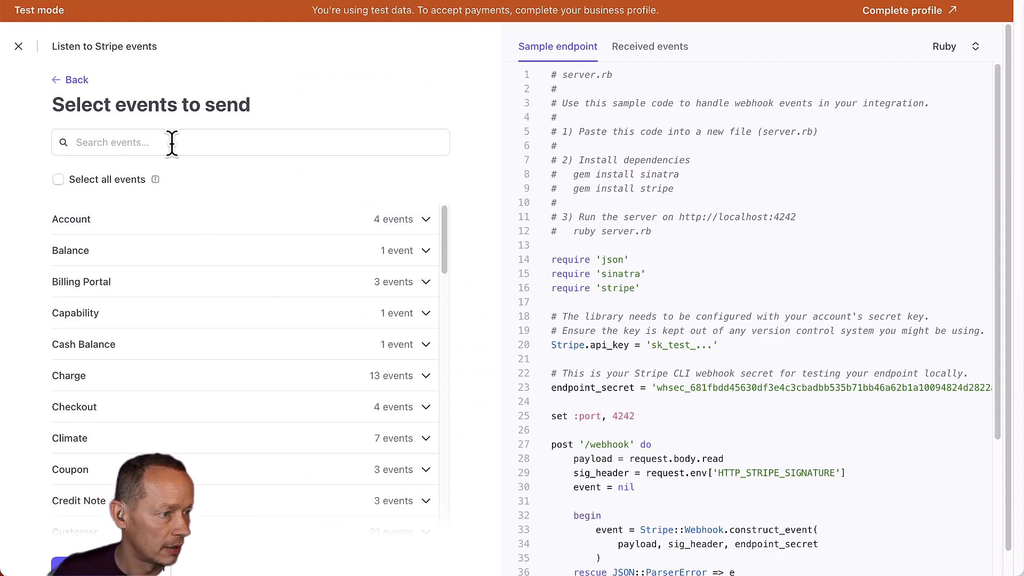
Select the customer.subscription.created and customer.subscription.deleted events.
{"action": "left_click", "coordinate": [169, 141]}
{"action": "type", "text": "customer.sub"}
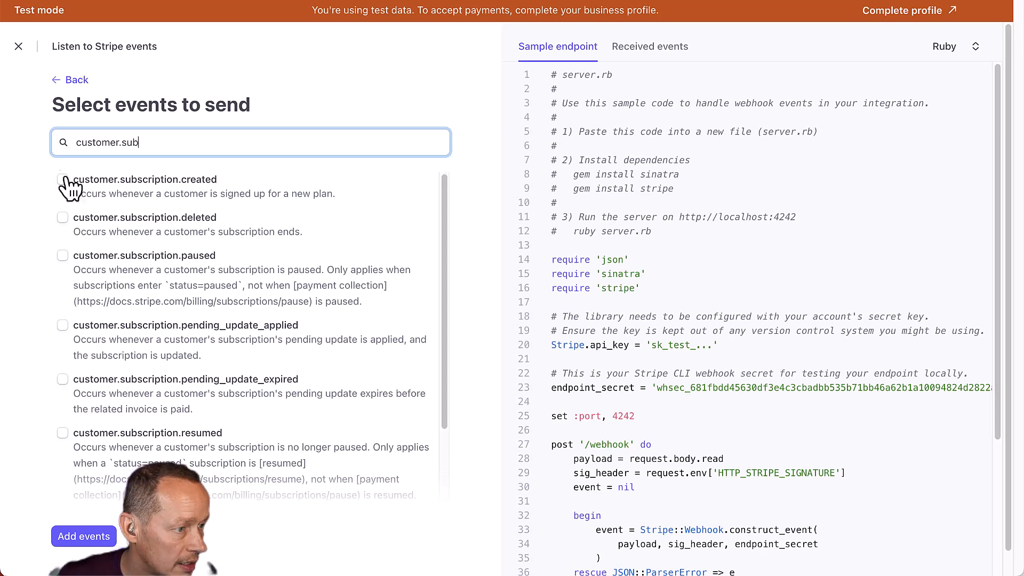
{"action": "left_click", "coordinate": [62, 179]}
{"action": "left_click", "coordinate": [64, 217]}
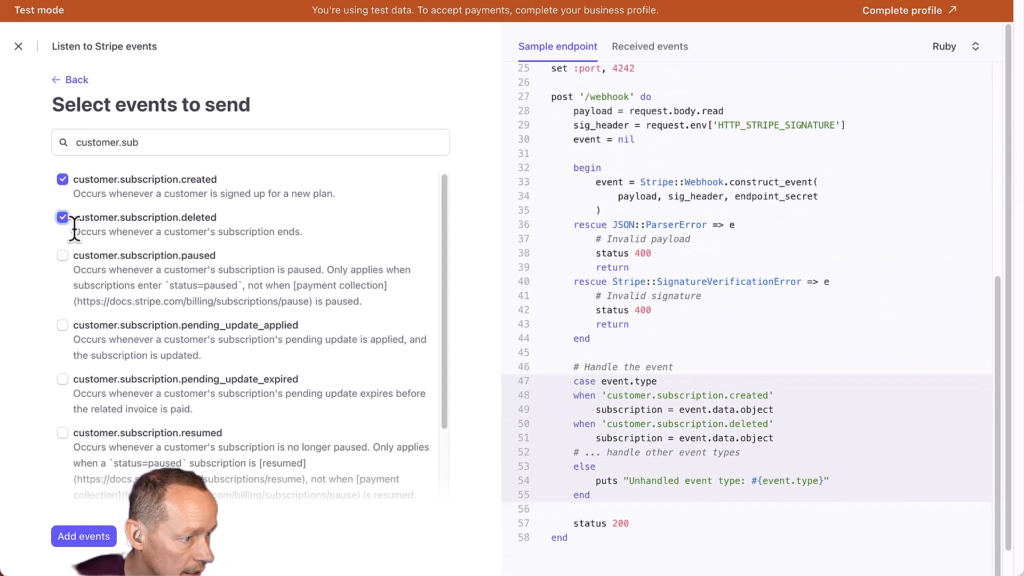
{"action": "scroll", "coordinate": [136, 443], "scroll_direction": "down", "scroll_amount": 3}
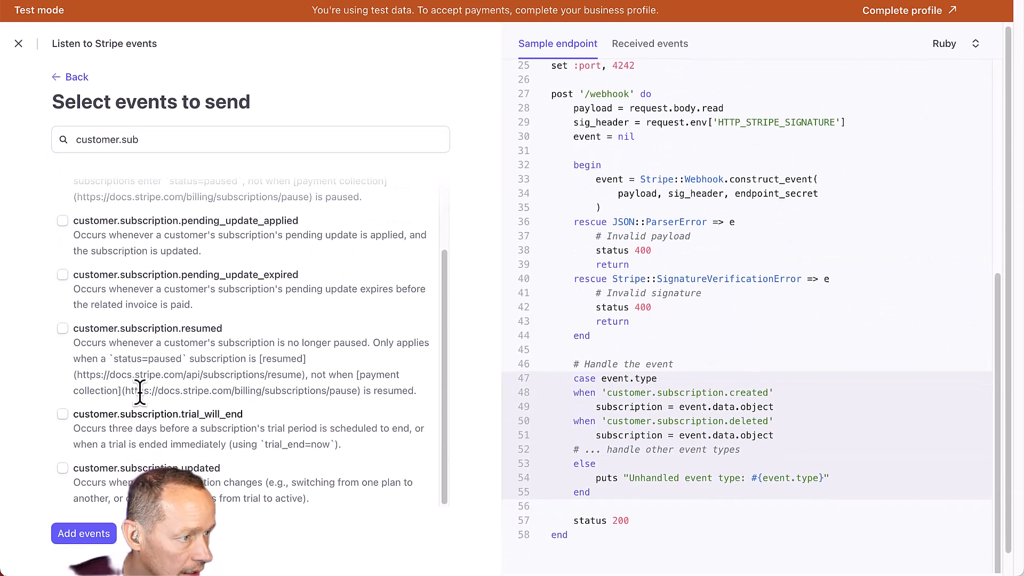
{"action": "scroll", "coordinate": [142, 373], "scroll_direction": "up", "scroll_amount": 5}
Also select customer.subscription.updated and add all three events to the endpoint.
{"action": "left_click", "coordinate": [175, 139]}
{"action": "type", "text": "scription"}
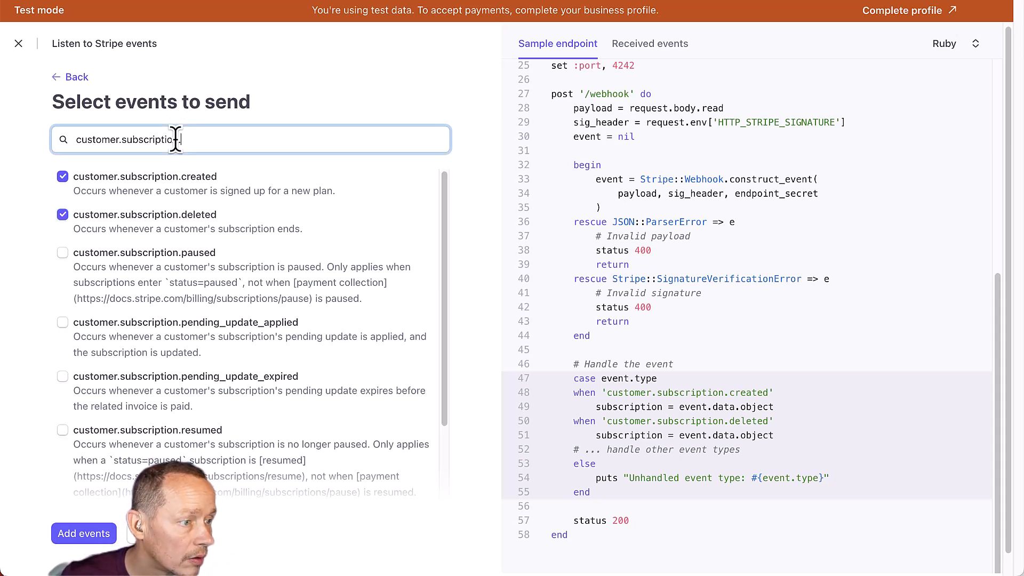
{"action": "type", "text": ".up"}
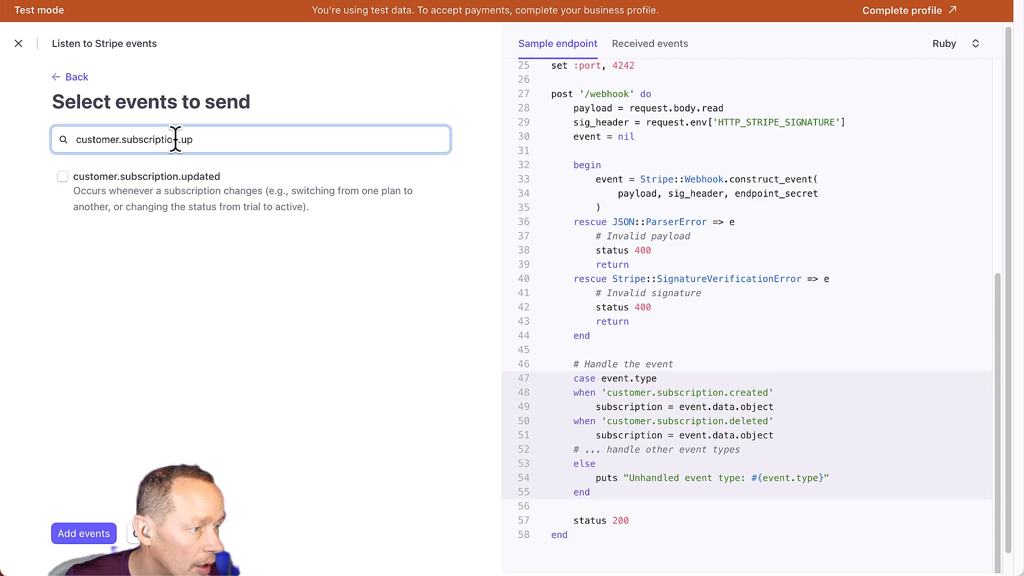
{"action": "left_click", "coordinate": [67, 178]}
{"action": "left_click", "coordinate": [241, 140]}
{"action": "key", "text": "BackSpace"}
{"action": "key", "text": "BackSpace"}
{"action": "key", "text": "BackSpace"}
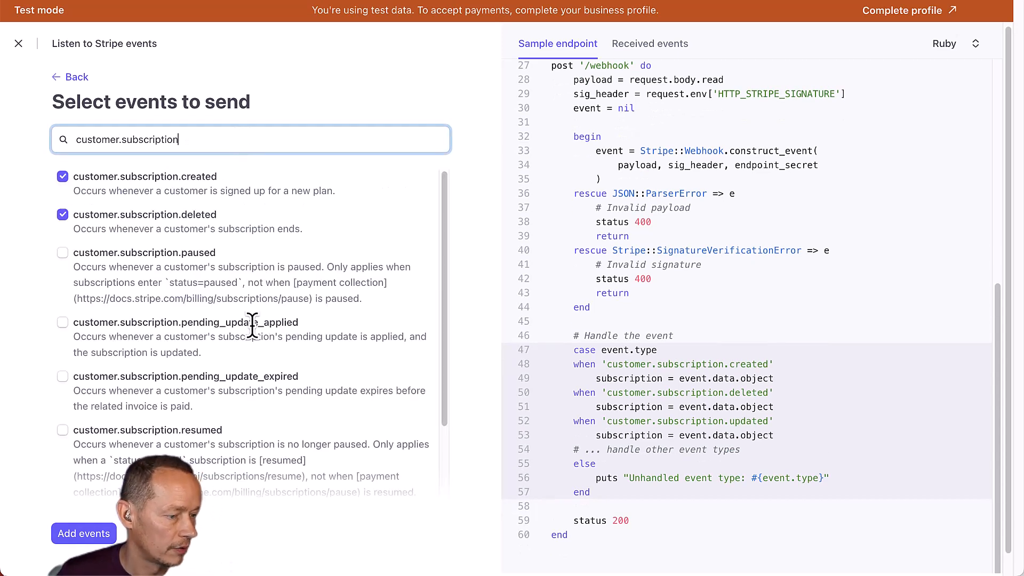
{"action": "scroll", "coordinate": [252, 331], "scroll_direction": "down", "scroll_amount": 3}
{"action": "left_click", "coordinate": [83, 533]}
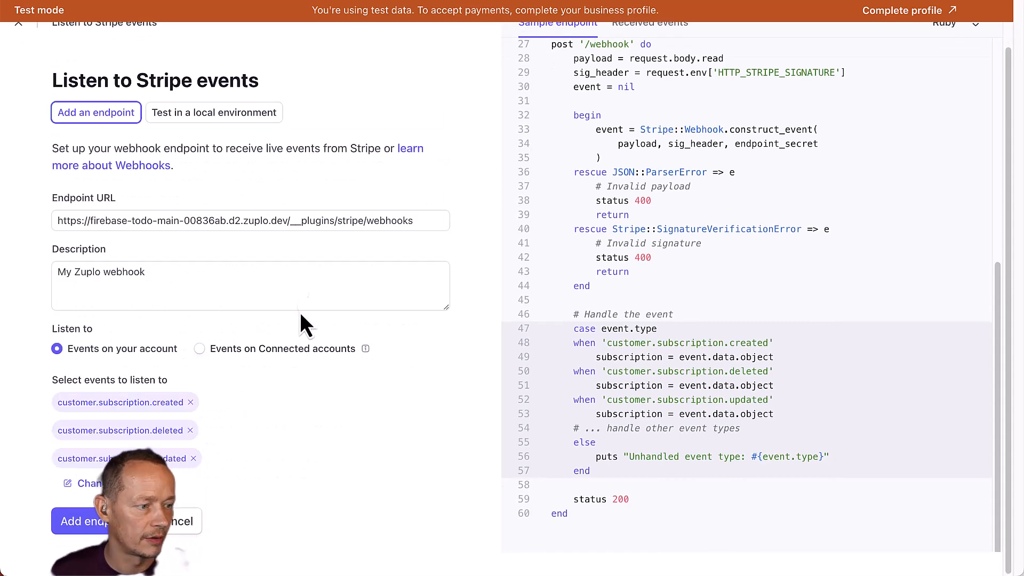
Review the setup guide's signing secret step.
{"action": "key", "text": "ctrl+Tab"}
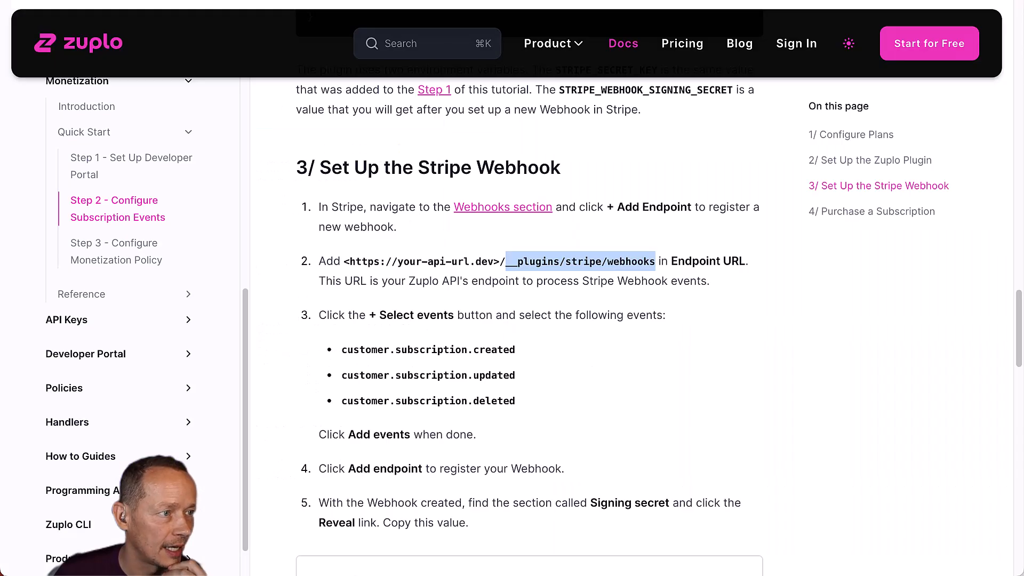
{"action": "scroll", "coordinate": [485, 348], "scroll_direction": "down", "scroll_amount": 4}
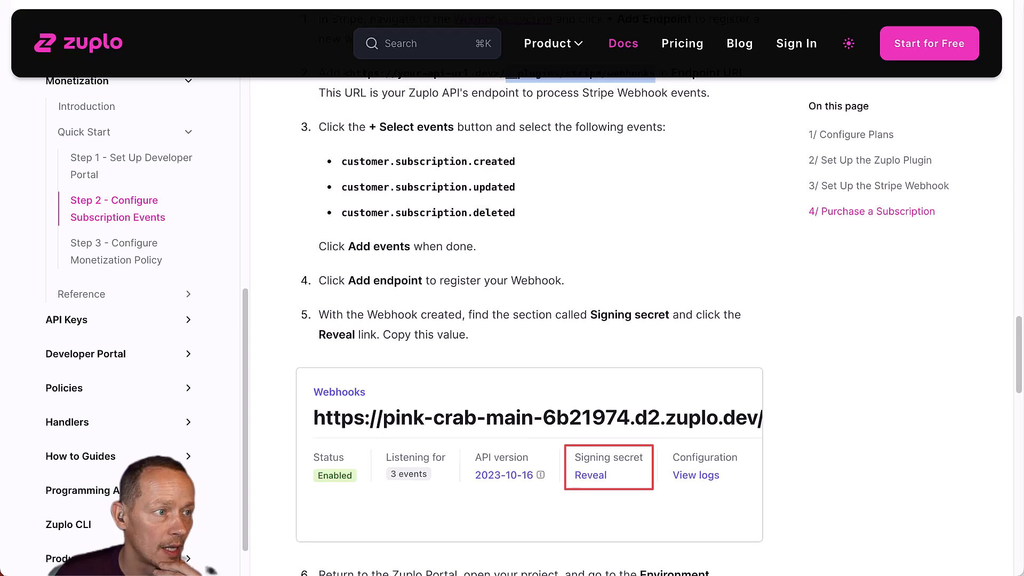
{"action": "key", "text": "ctrl+Tab"}
{"action": "key", "text": "ctrl+Tab"}
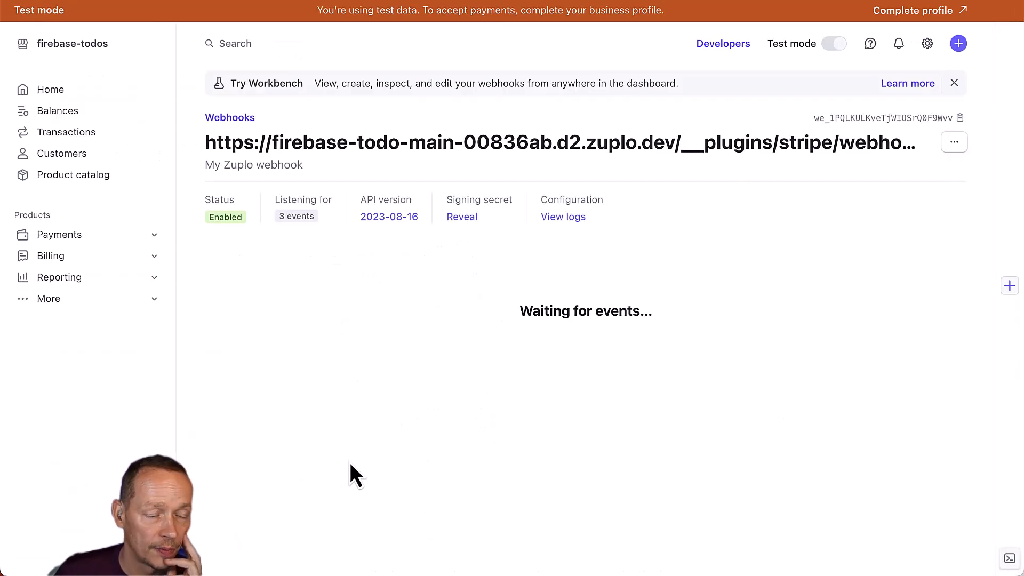
Reveal and copy the My Zuplo webhook's signing secret.
{"action": "left_click", "coordinate": [472, 217]}
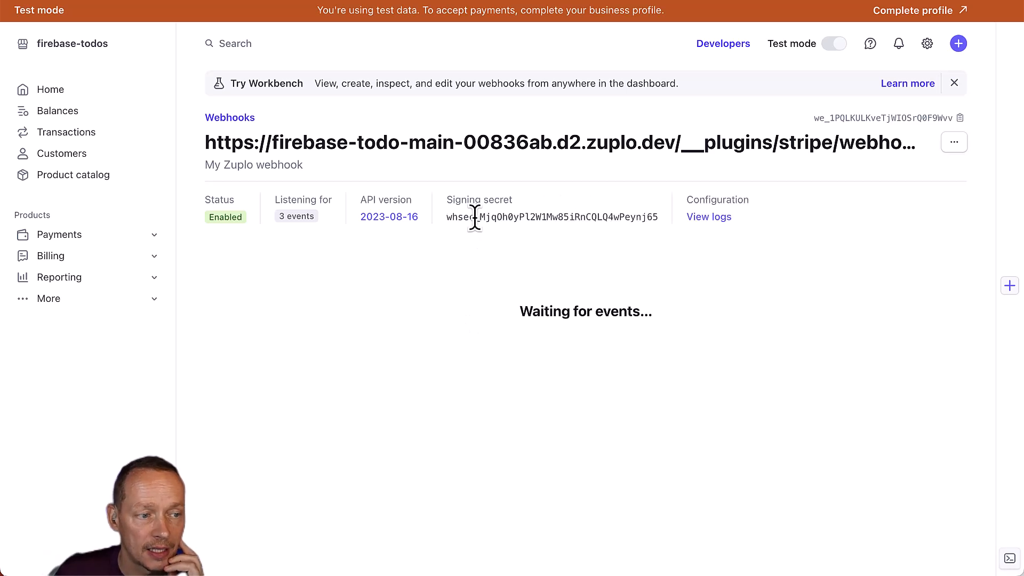
{"action": "double_click", "coordinate": [583, 217]}
{"action": "key", "text": "super+c"}
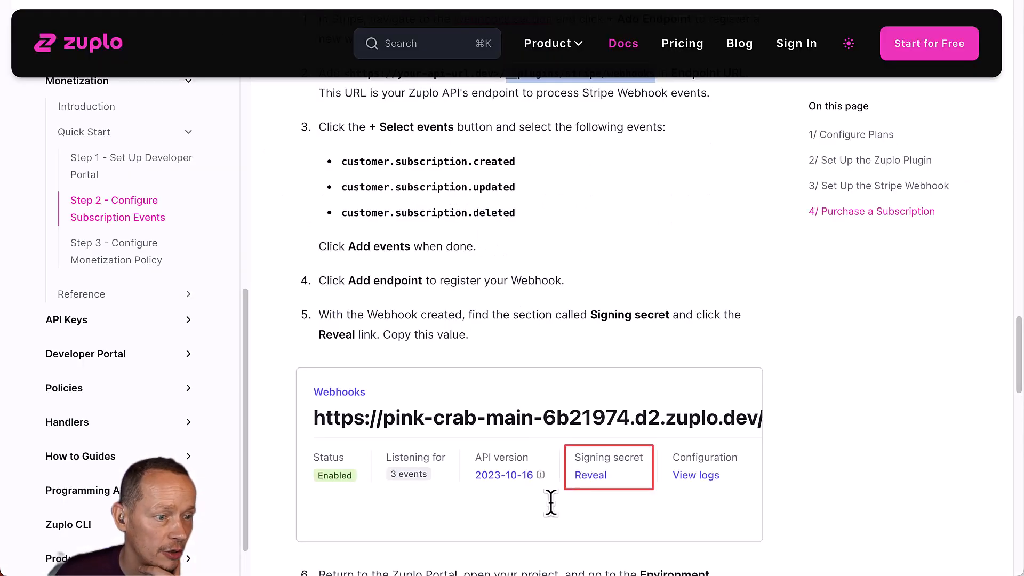
{"action": "scroll", "coordinate": [530, 337], "scroll_direction": "down", "scroll_amount": 4}
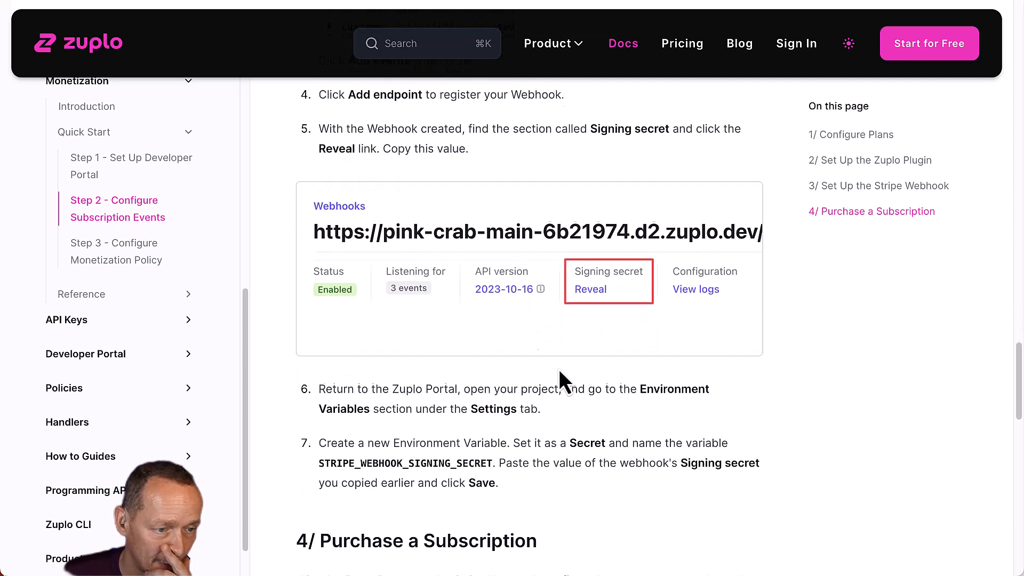
{"action": "scroll", "coordinate": [451, 472], "scroll_direction": "down", "scroll_amount": 1}
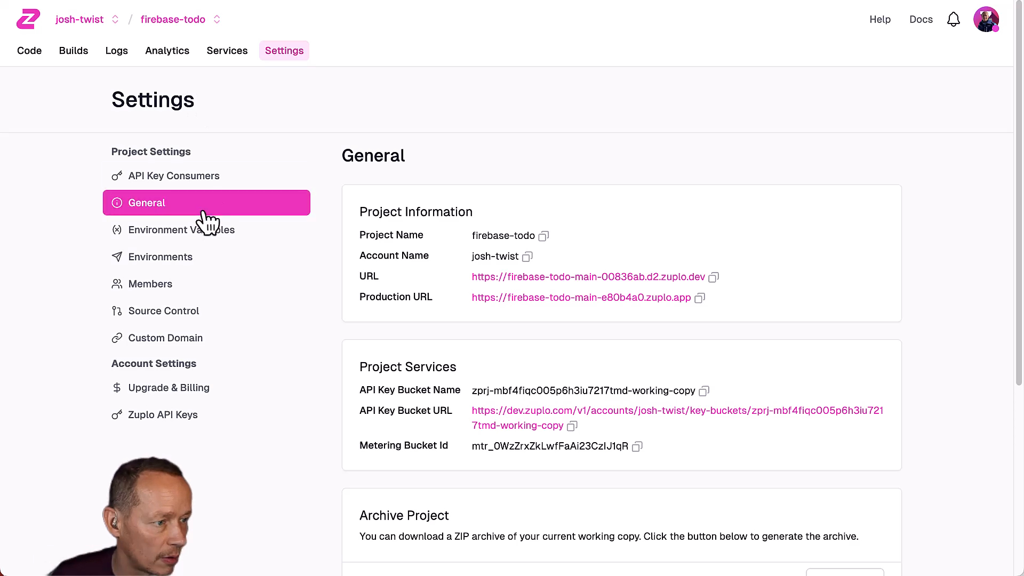
{"action": "left_click", "coordinate": [206, 228]}
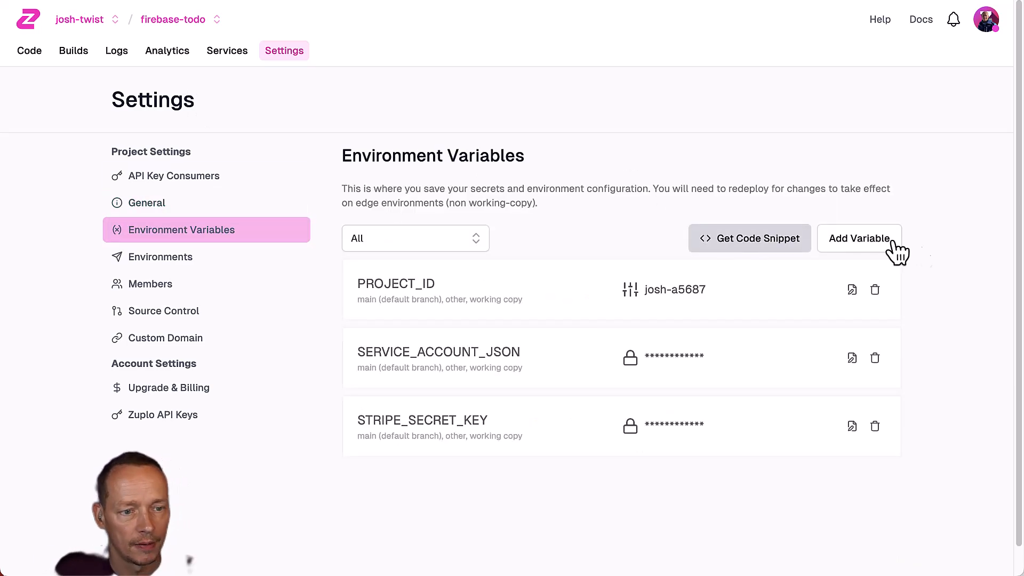
Save a secret environment variable STRIPE_WEBHOOK_SIGNING_SECRET holding the pasted signing secret.
{"action": "left_click", "coordinate": [821, 239]}
{"action": "left_click", "coordinate": [429, 154]}
{"action": "type", "text": "ST"}
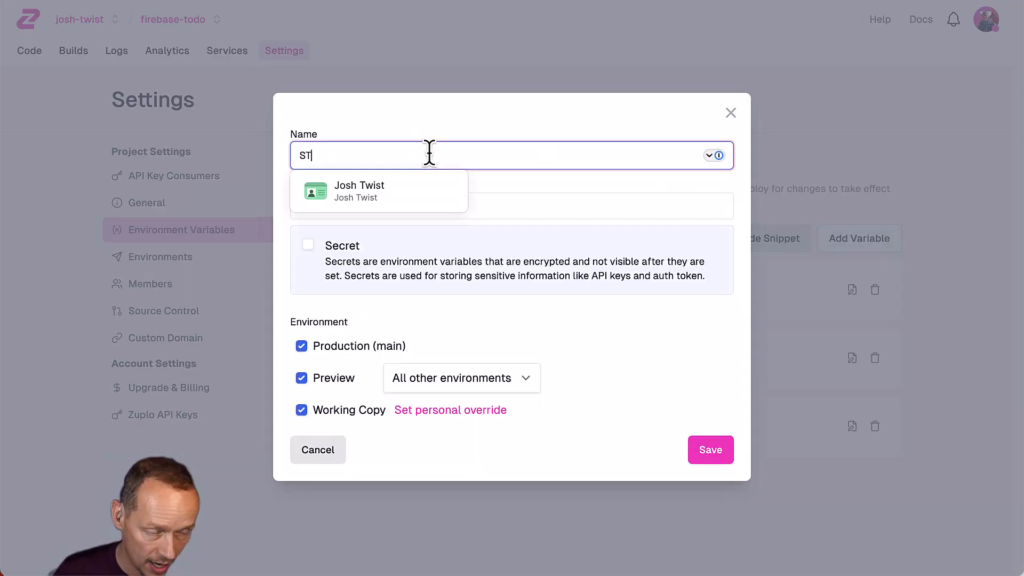
{"action": "type", "text": "RIPE_"}
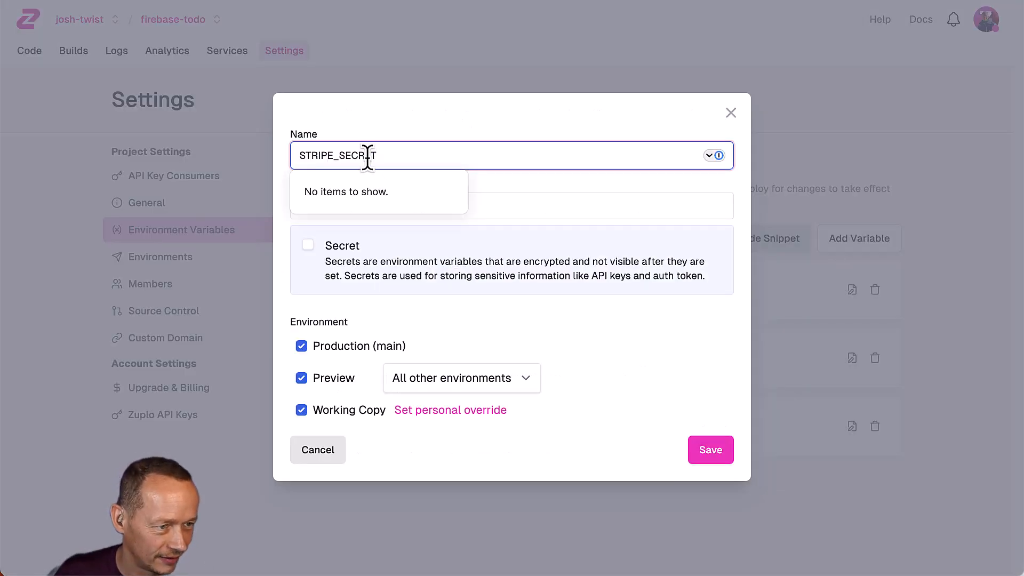
{"action": "key", "text": "super+a"}
{"action": "type", "text": "WE"}
{"action": "key", "text": "BackSpace"}
{"action": "key", "text": "BackSpace"}
{"action": "type", "text": "S"}
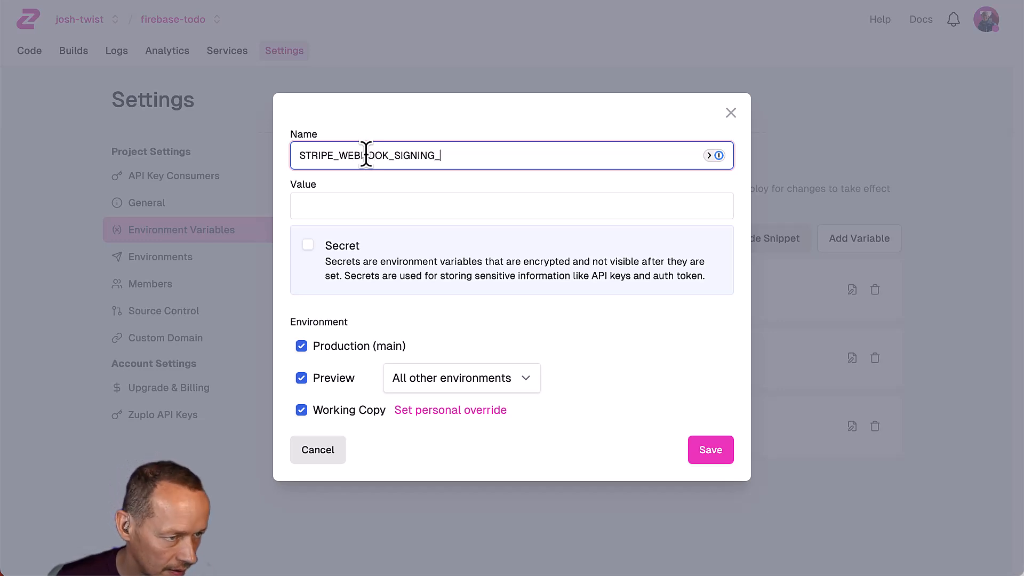
{"action": "left_click", "coordinate": [404, 206]}
{"action": "key", "text": "super+v"}
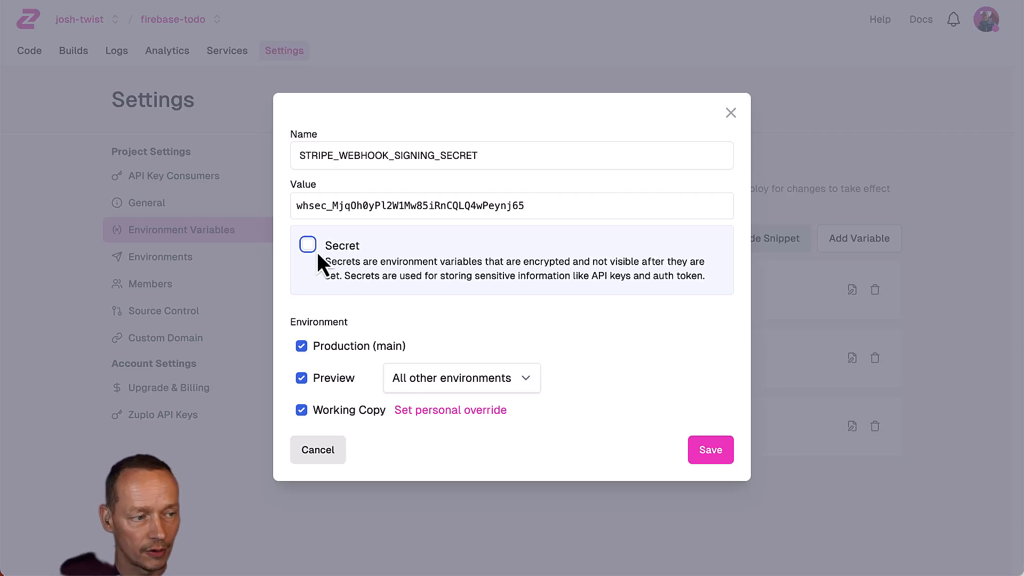
{"action": "left_click", "coordinate": [712, 453]}
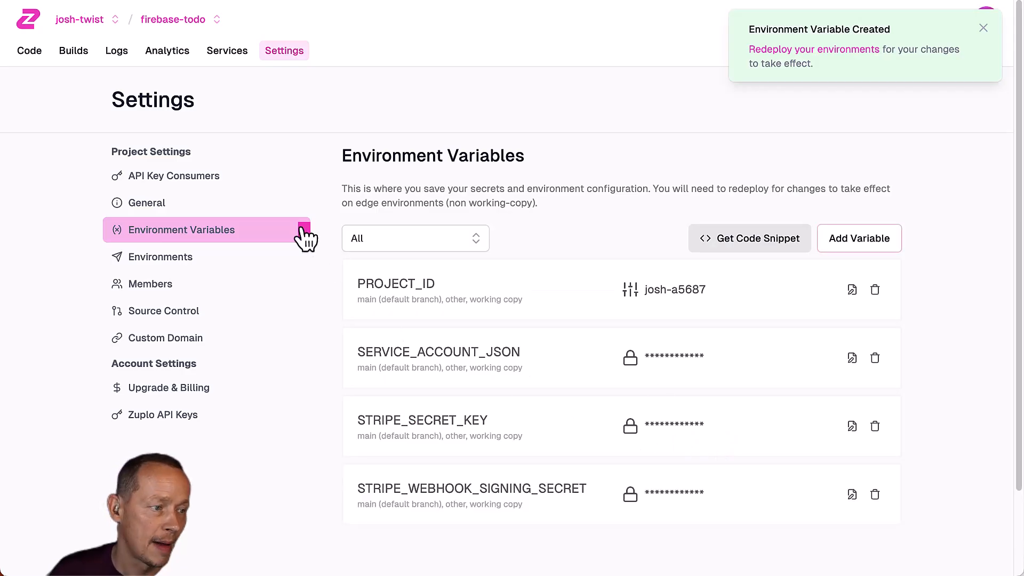
{"action": "left_click", "coordinate": [41, 54]}
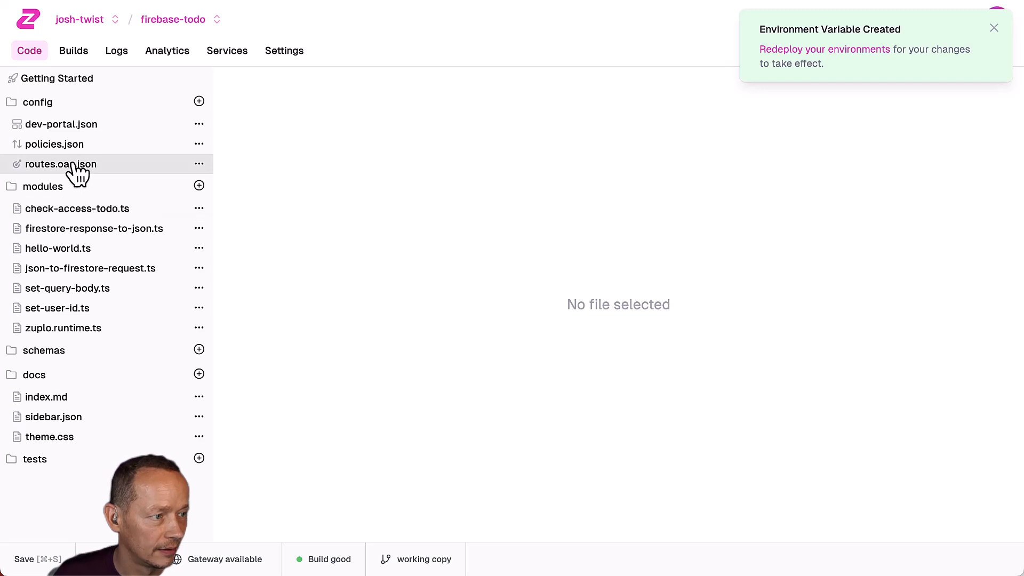
Compare zuplo.runtime.ts's signing secret variable name against the monetization docs.
{"action": "left_click", "coordinate": [69, 329]}
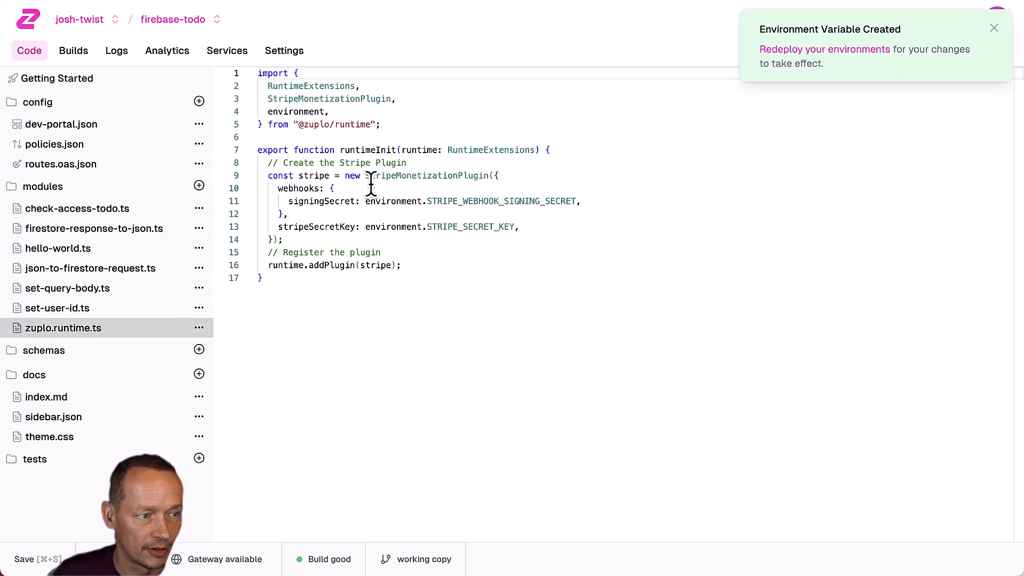
{"action": "double_click", "coordinate": [501, 202]}
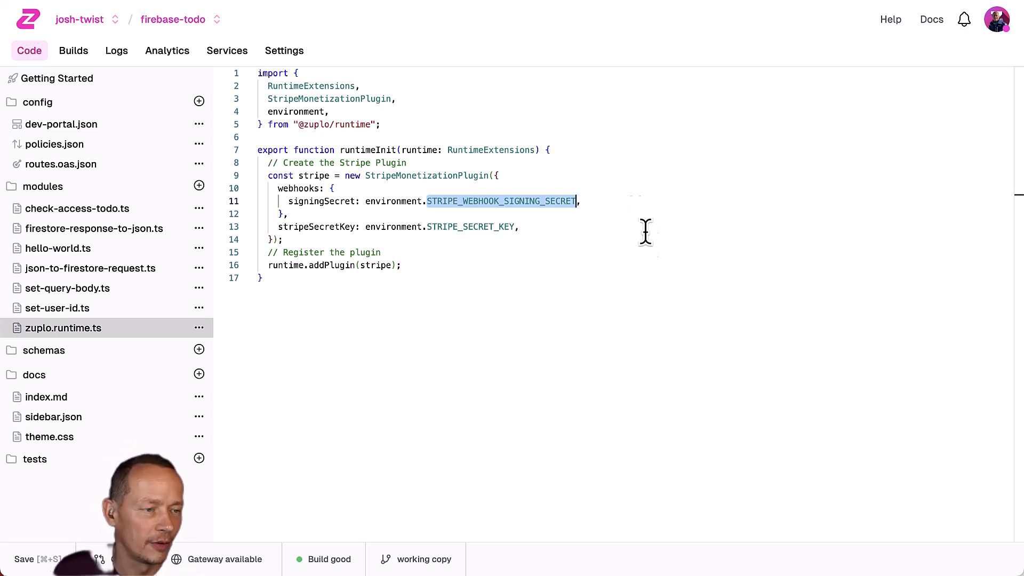
{"action": "left_click", "coordinate": [580, 138]}
{"action": "left_click", "coordinate": [493, 1]}
{"action": "scroll", "coordinate": [562, 227], "scroll_direction": "down", "scroll_amount": 9}
{"action": "scroll", "coordinate": [561, 228], "scroll_direction": "up", "scroll_amount": 3}
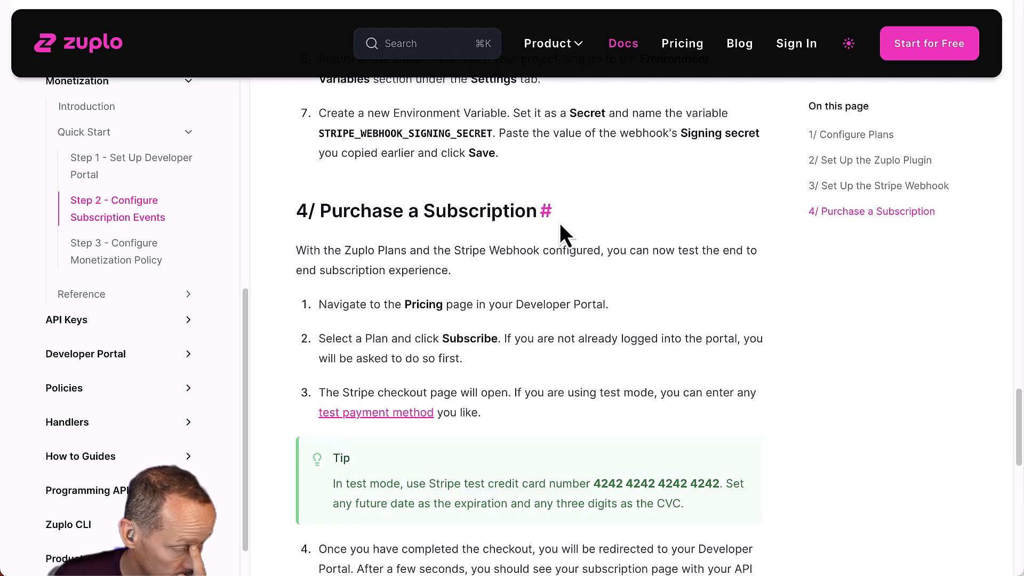
{"action": "scroll", "coordinate": [560, 224], "scroll_direction": "down", "scroll_amount": 2}
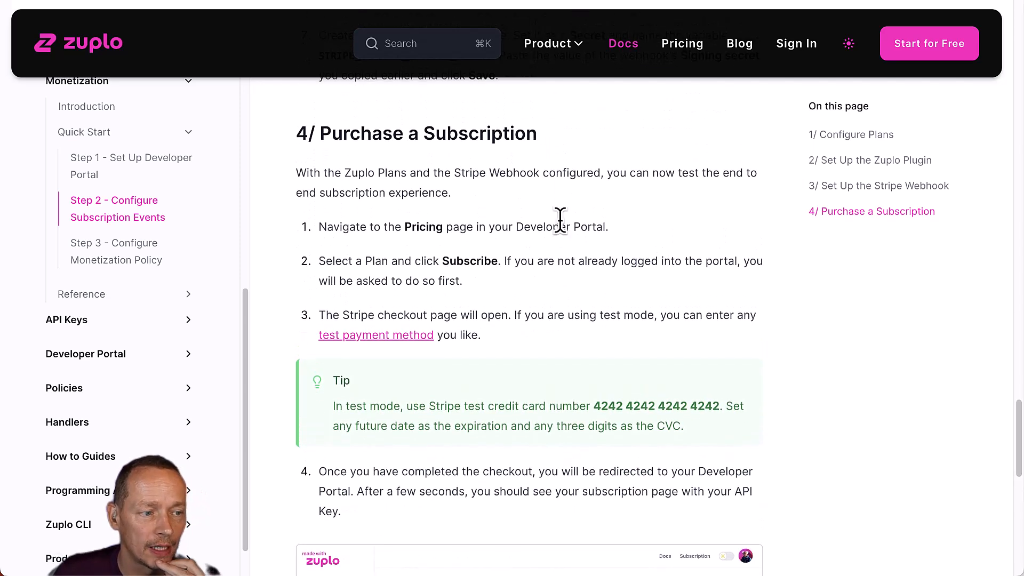
Save the runtime file to redeploy the gateway, then view Getting Started.
{"action": "left_click", "coordinate": [264, 2]}
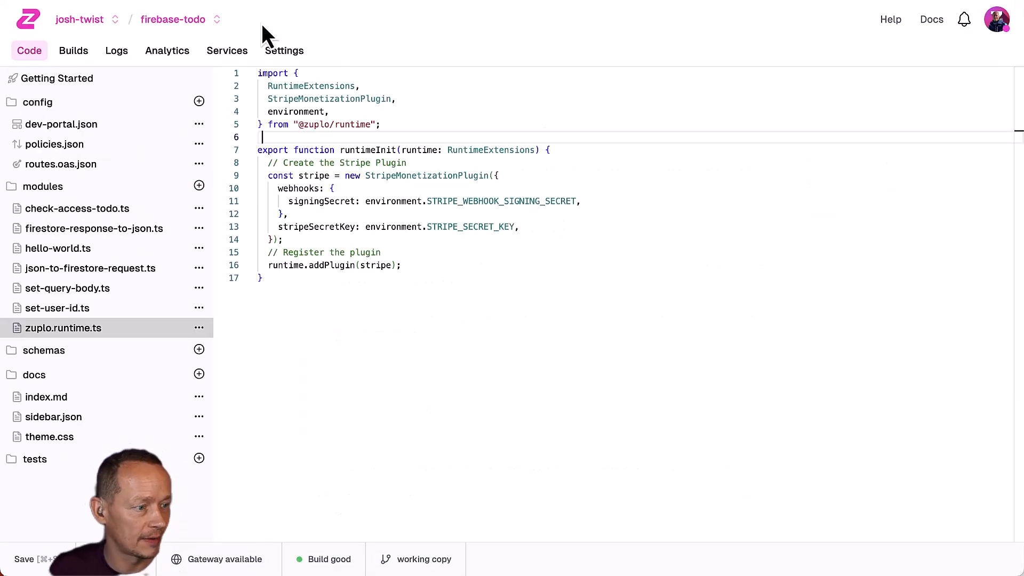
{"action": "key", "text": "super+s"}
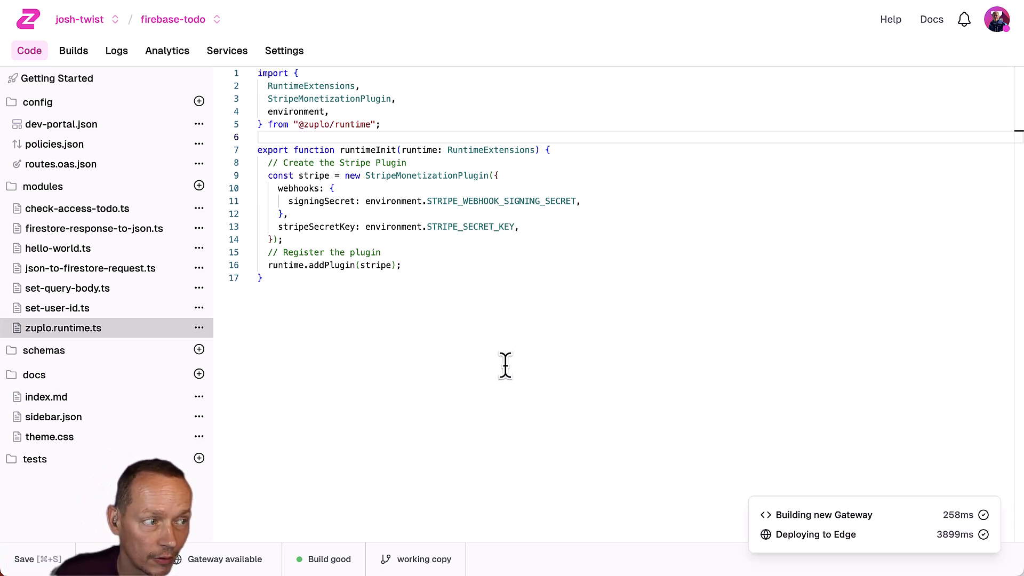
{"action": "left_click", "coordinate": [76, 86]}
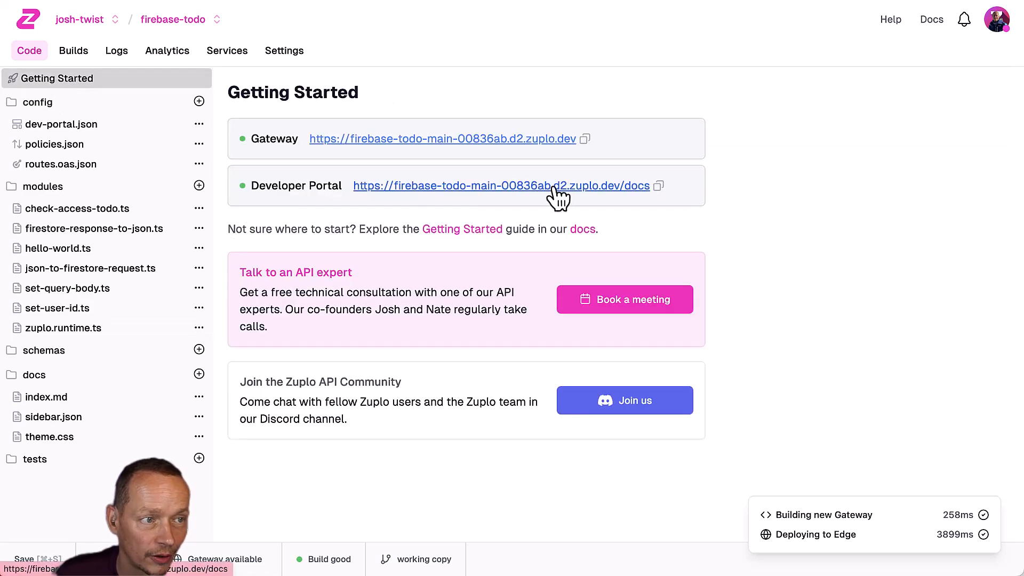
Open the Developer Portal and review the existing test API key details.
{"action": "left_click", "coordinate": [554, 188]}
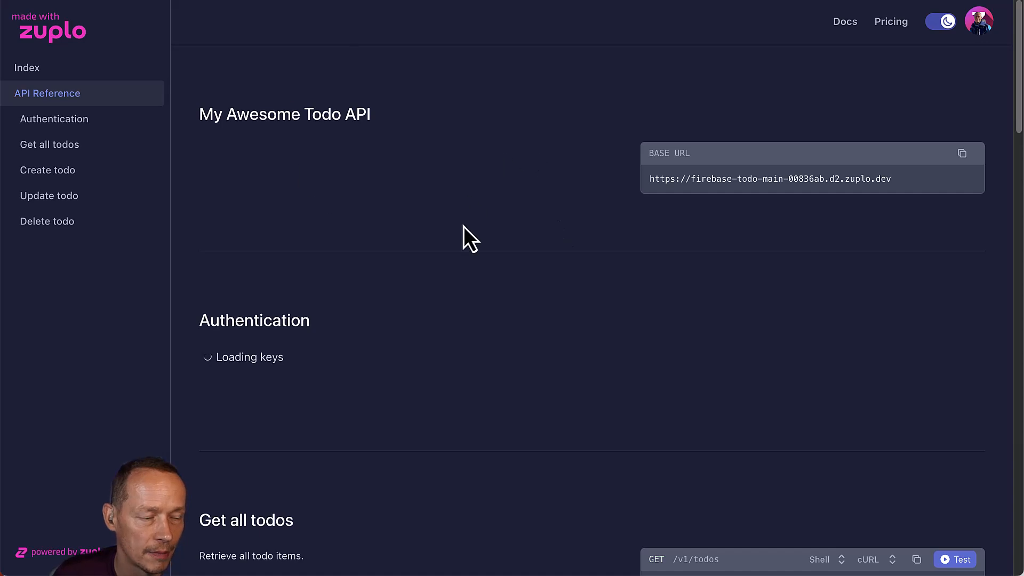
{"action": "scroll", "coordinate": [483, 274], "scroll_direction": "down", "scroll_amount": 10}
{"action": "scroll", "coordinate": [485, 272], "scroll_direction": "down", "scroll_amount": 15}
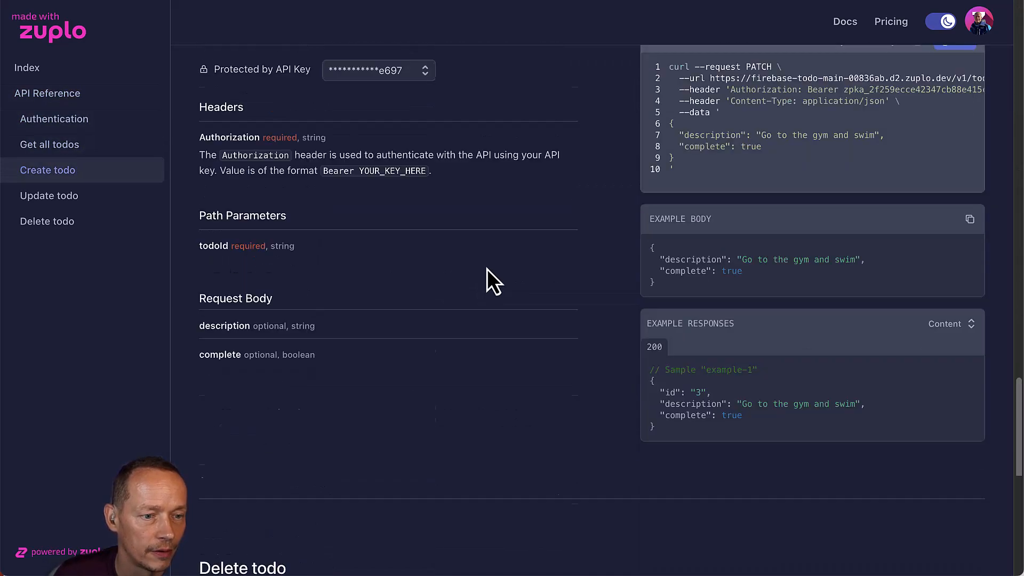
{"action": "scroll", "coordinate": [491, 266], "scroll_direction": "up", "scroll_amount": 5}
{"action": "scroll", "coordinate": [493, 264], "scroll_direction": "up", "scroll_amount": 15}
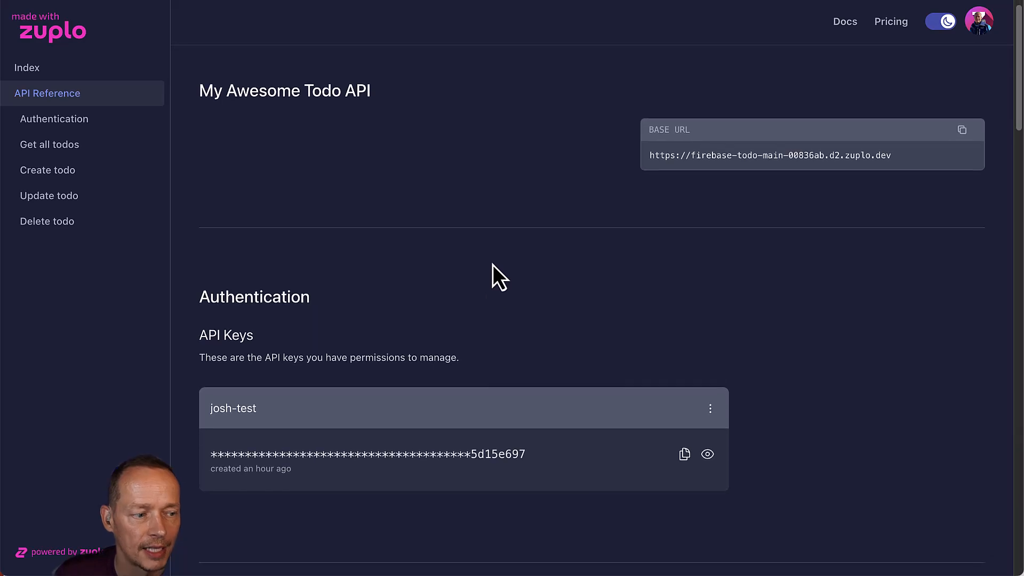
{"action": "left_click_drag", "start_coordinate": [219, 405], "coordinate": [532, 482]}
{"action": "left_click", "coordinate": [515, 390]}
{"action": "left_click", "coordinate": [446, 90]}
Delete the old test consumer from the project's API Key Service consumers page.
{"action": "left_click", "coordinate": [123, 1]}
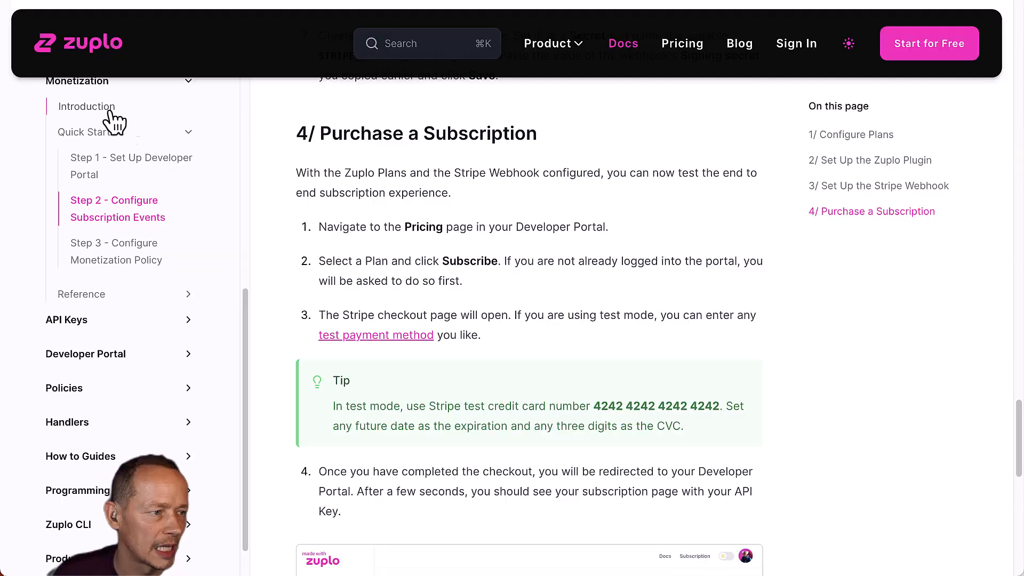
{"action": "left_click", "coordinate": [213, 1]}
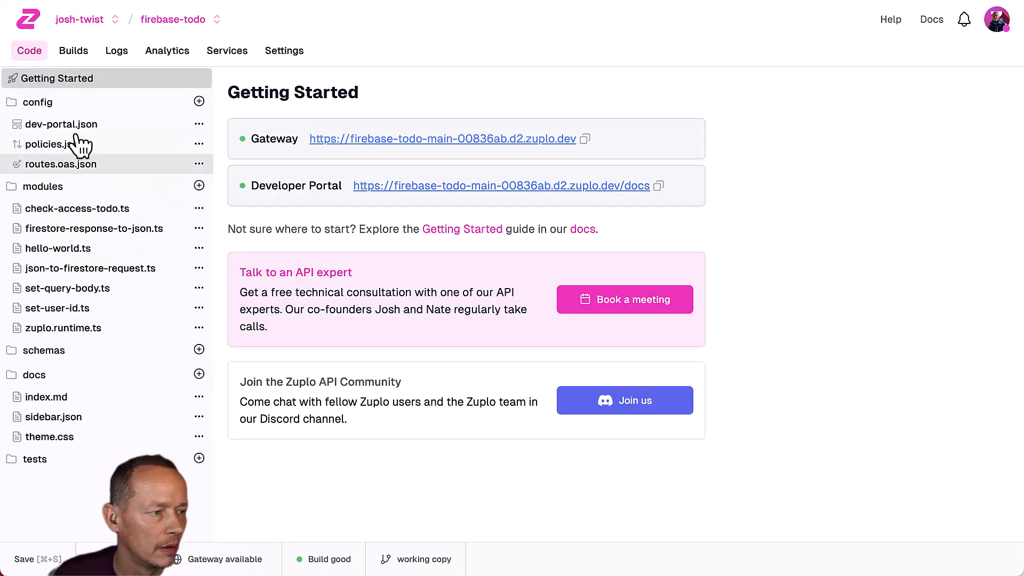
{"action": "left_click", "coordinate": [269, 53]}
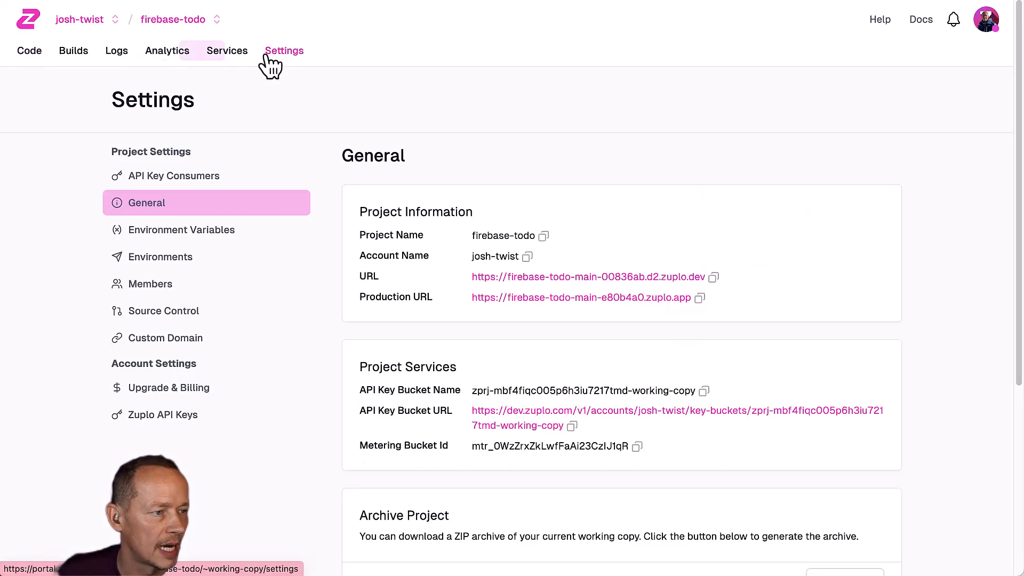
{"action": "left_click", "coordinate": [195, 179]}
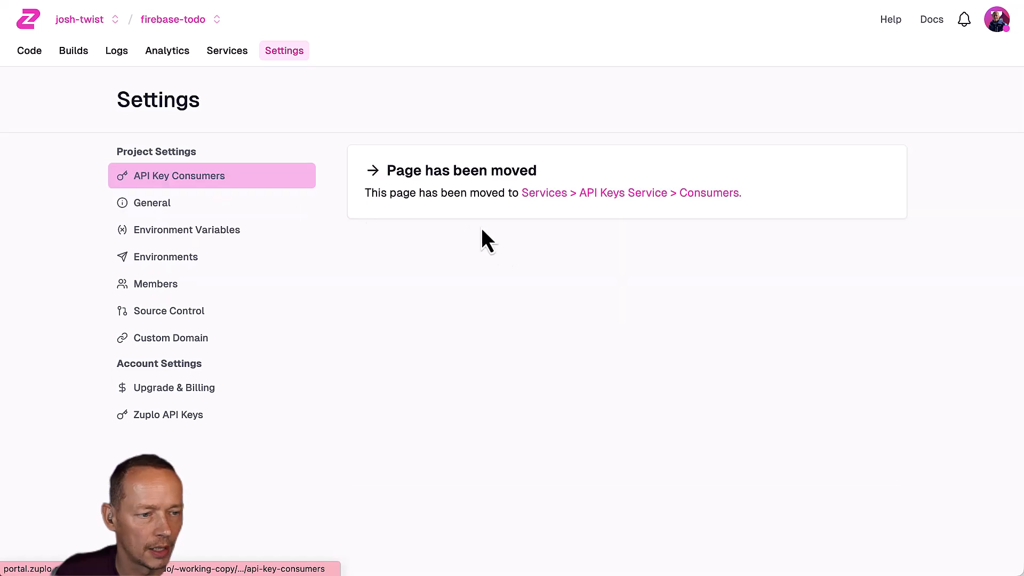
{"action": "left_click", "coordinate": [687, 194]}
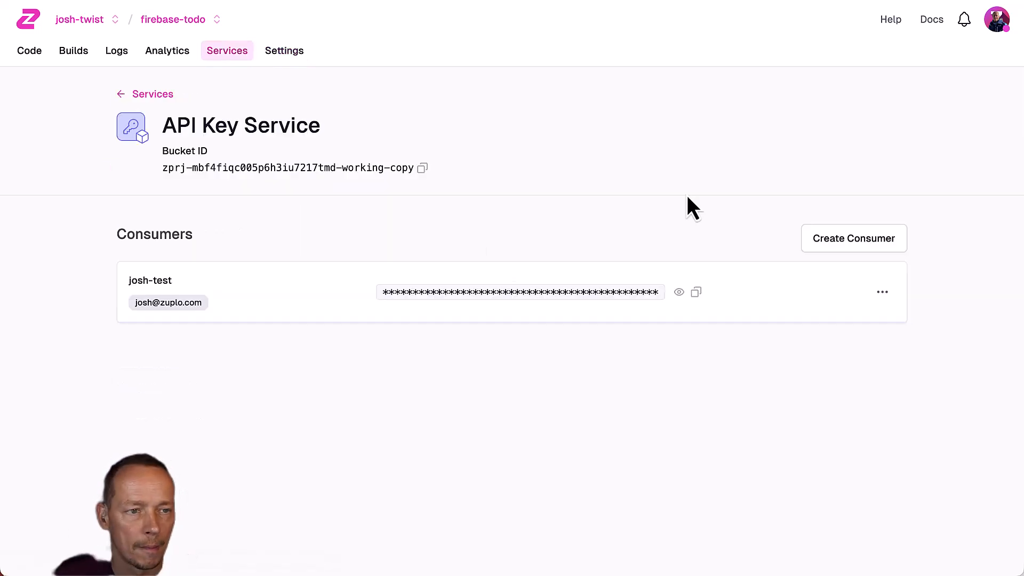
{"action": "left_click", "coordinate": [883, 291]}
{"action": "left_click", "coordinate": [851, 346]}
{"action": "left_click", "coordinate": [640, 314]}
Reload the developer portal and open its pricing plans page.
{"action": "left_click", "coordinate": [362, 0]}
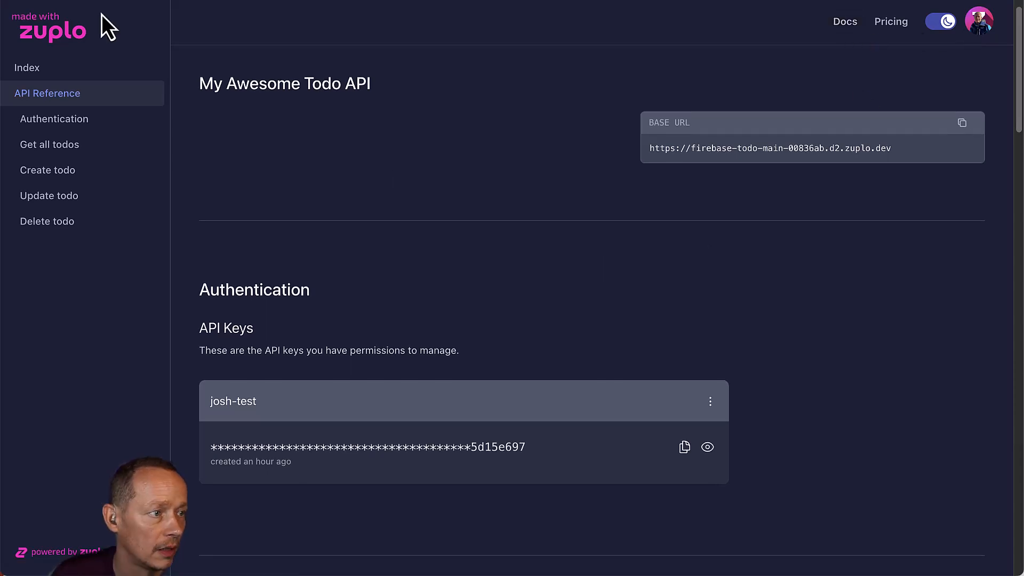
{"action": "key", "text": "super+r"}
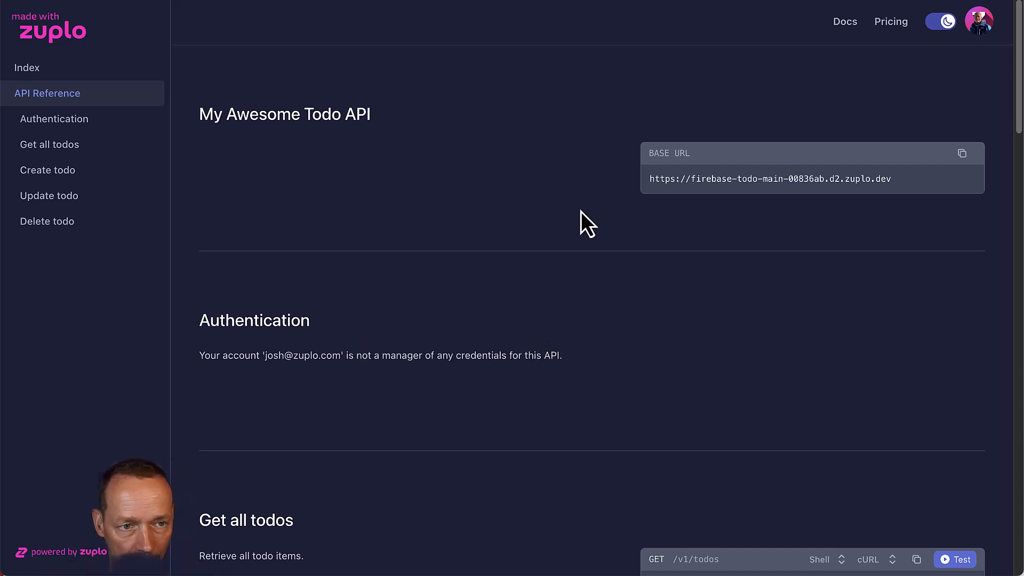
{"action": "left_click", "coordinate": [899, 26]}
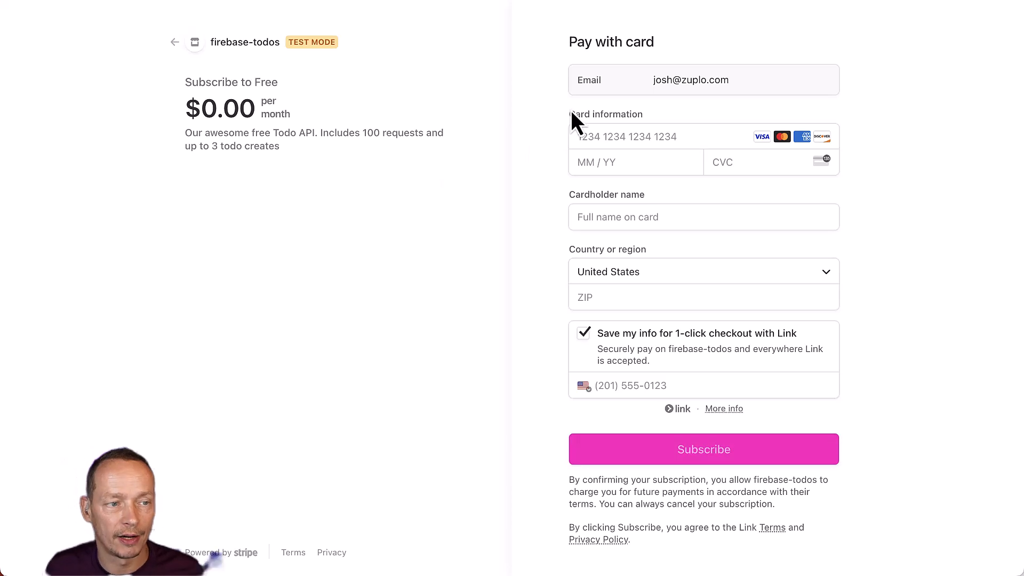
{"action": "left_click", "coordinate": [601, 184]}
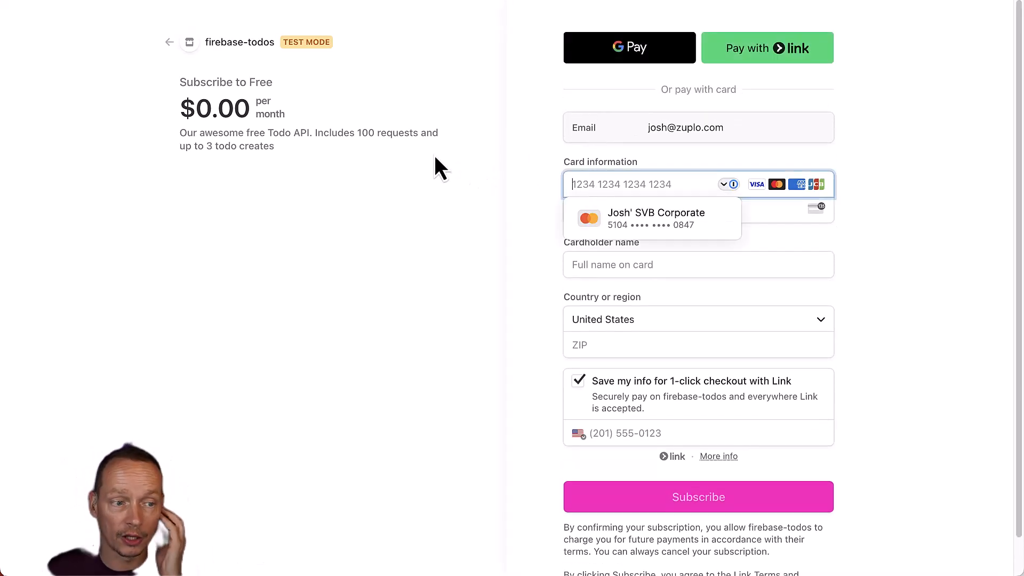
{"action": "type", "text": "4242"}
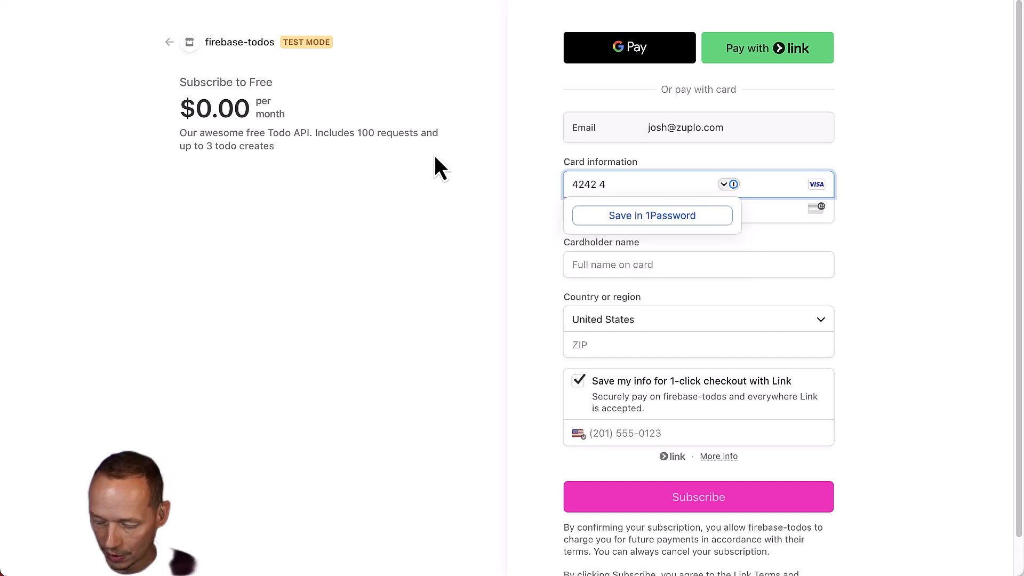
{"action": "type", "text": "4242"}
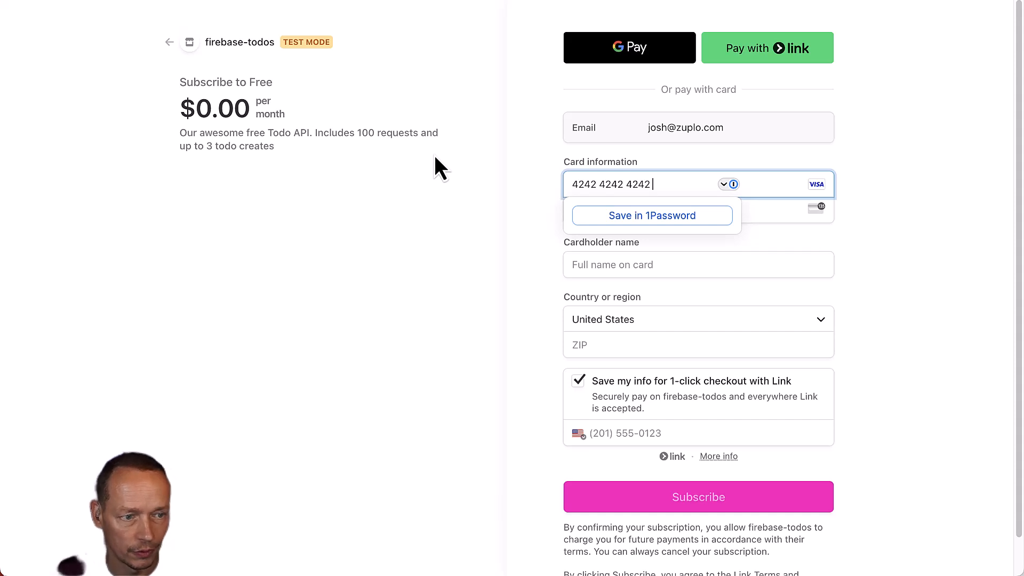
{"action": "type", "text": "4242"}
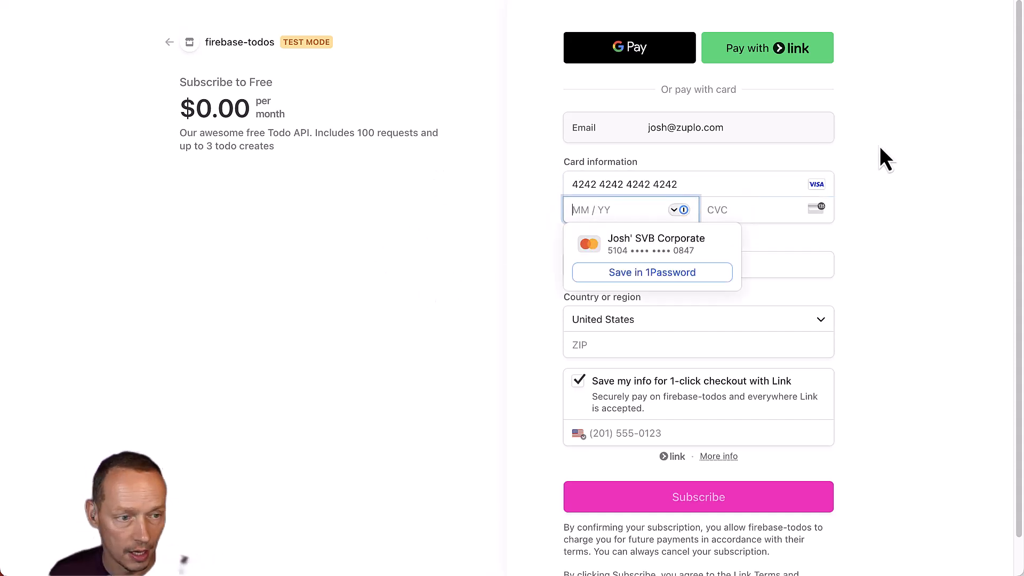
{"action": "type", "text": "42420327"}
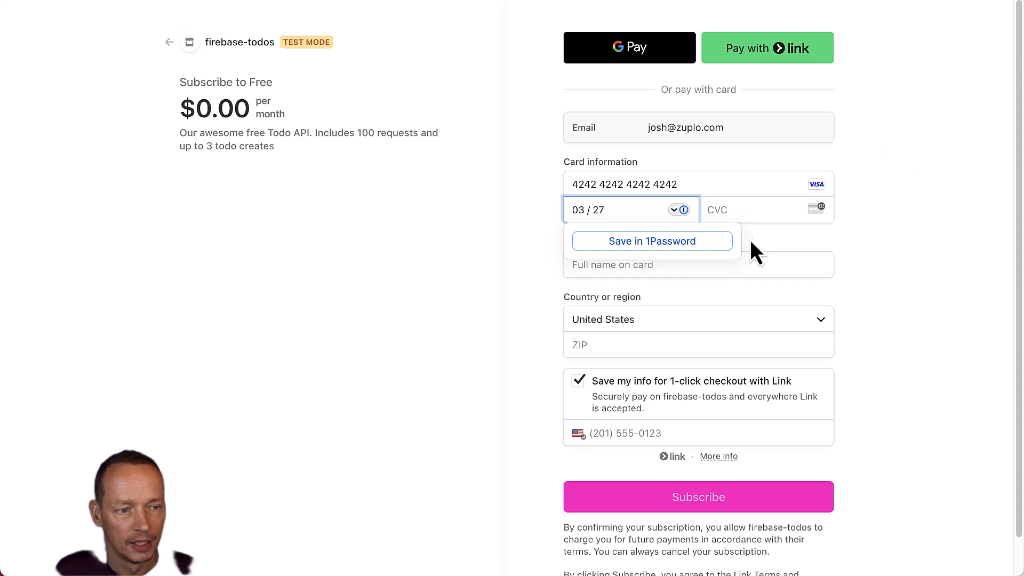
{"action": "left_click", "coordinate": [761, 212]}
{"action": "type", "text": "424"}
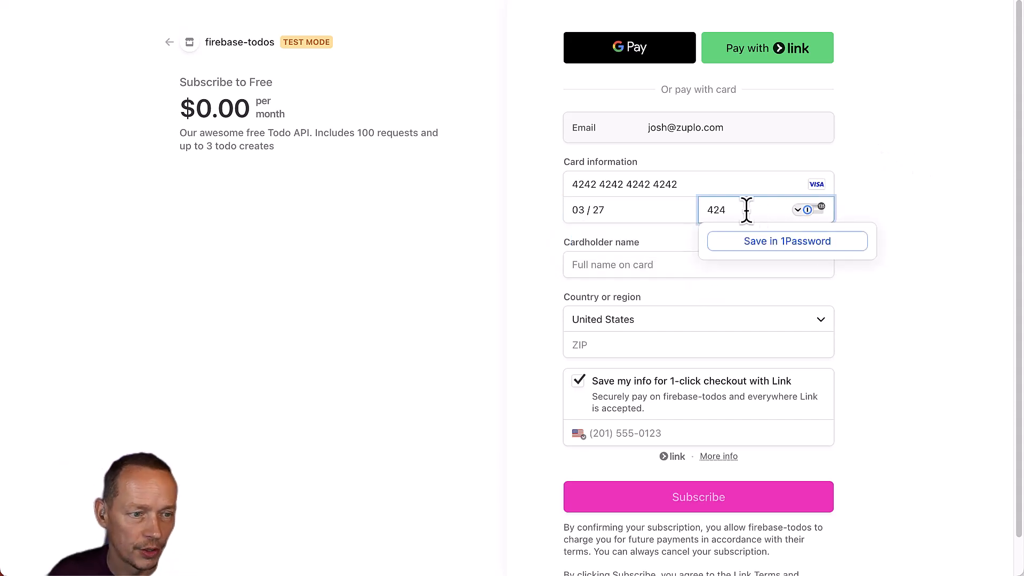
{"action": "left_click", "coordinate": [670, 184]}
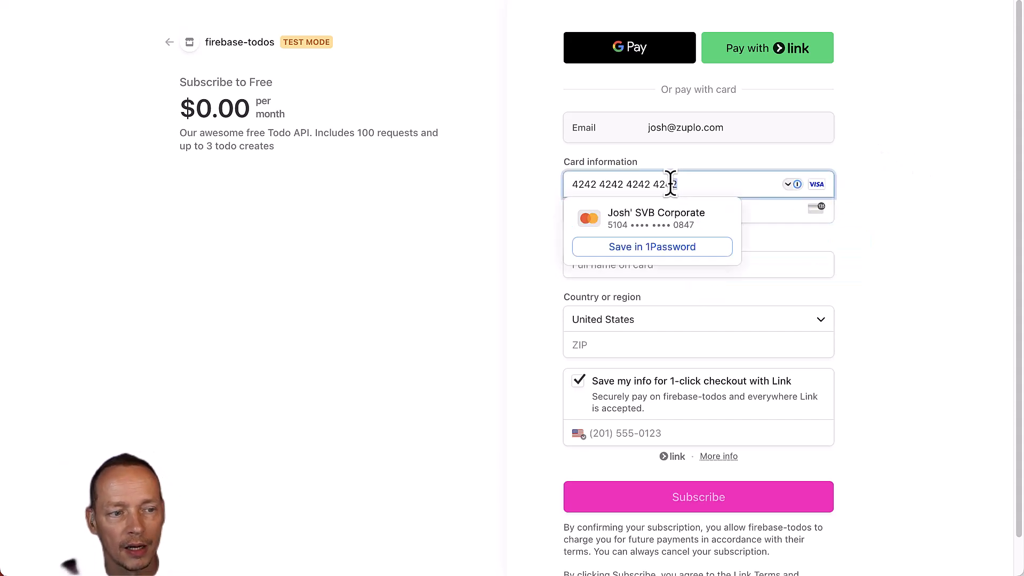
{"action": "left_click", "coordinate": [922, 206]}
Fill in the cardholder name and billing ZIP, turn off saving to Link, and subscribe.
{"action": "left_click", "coordinate": [599, 268]}
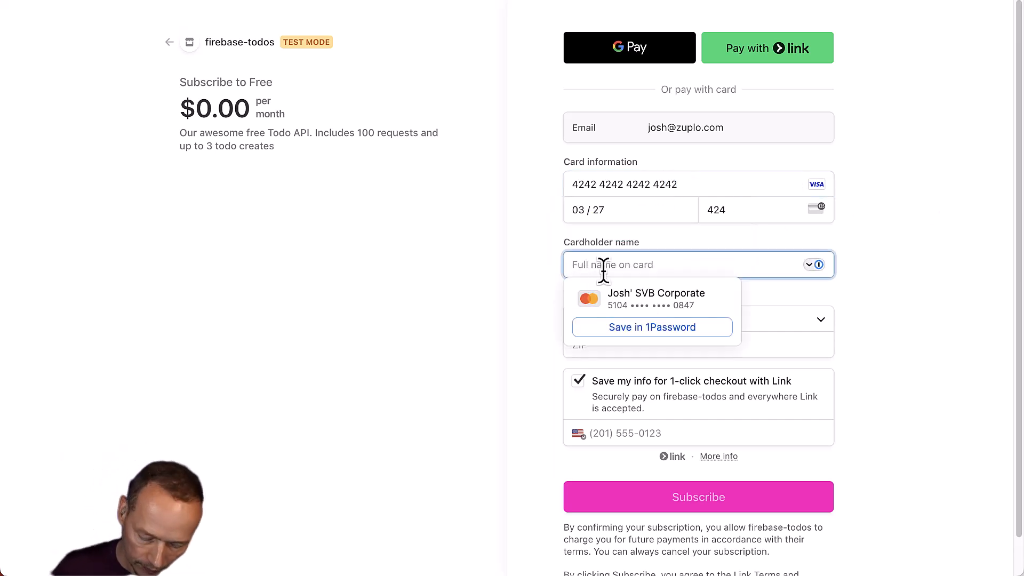
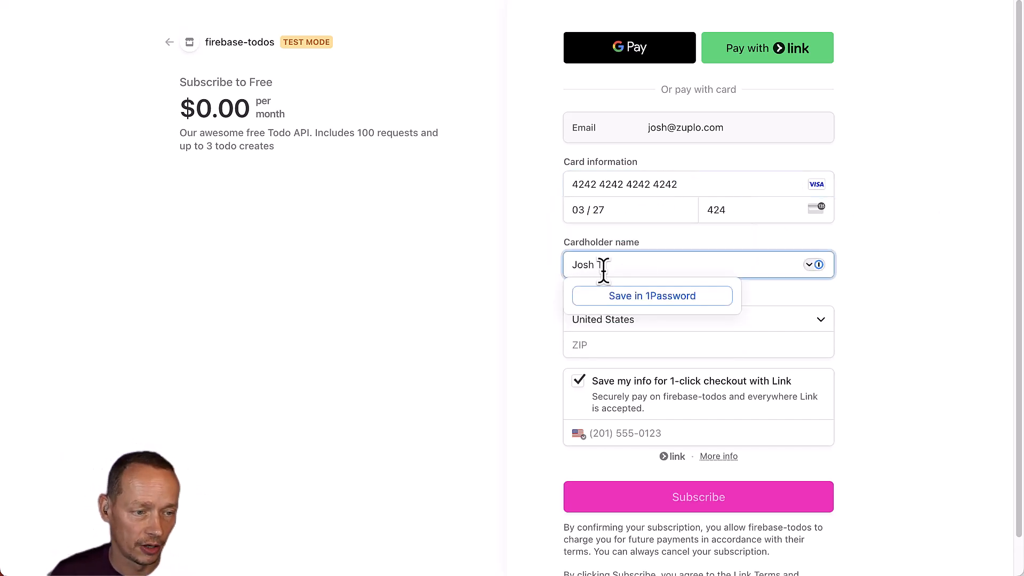
{"action": "left_click", "coordinate": [611, 347]}
{"action": "type", "text": "98052"}
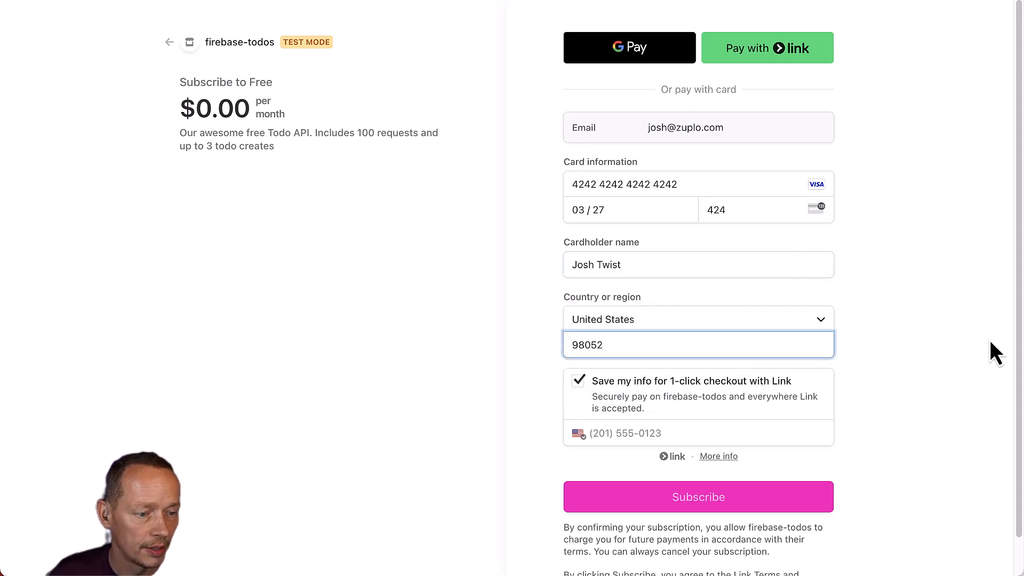
{"action": "left_click", "coordinate": [990, 339]}
{"action": "scroll", "coordinate": [800, 362], "scroll_direction": "down", "scroll_amount": 1}
{"action": "left_click", "coordinate": [575, 342]}
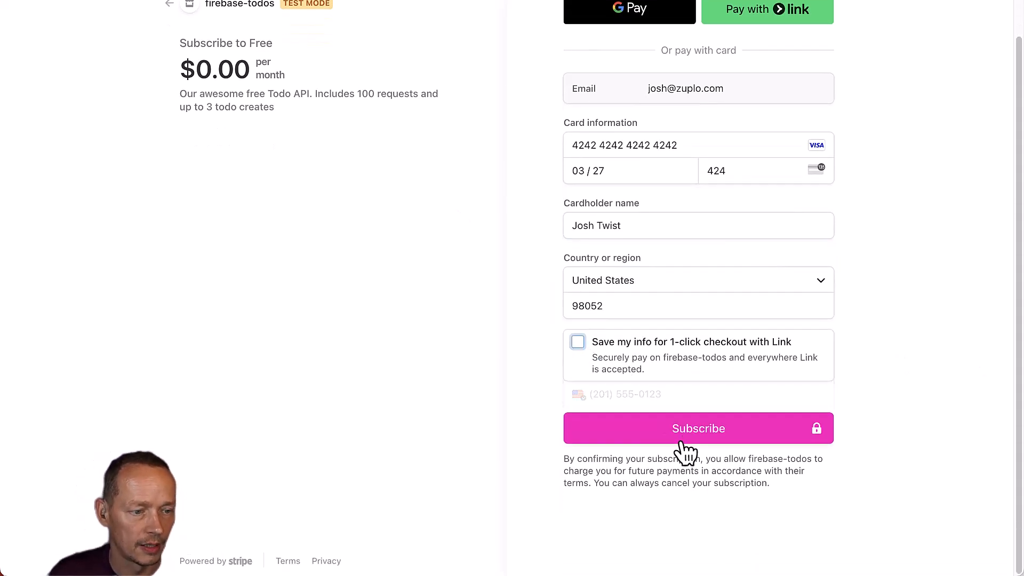
{"action": "left_click", "coordinate": [727, 427]}
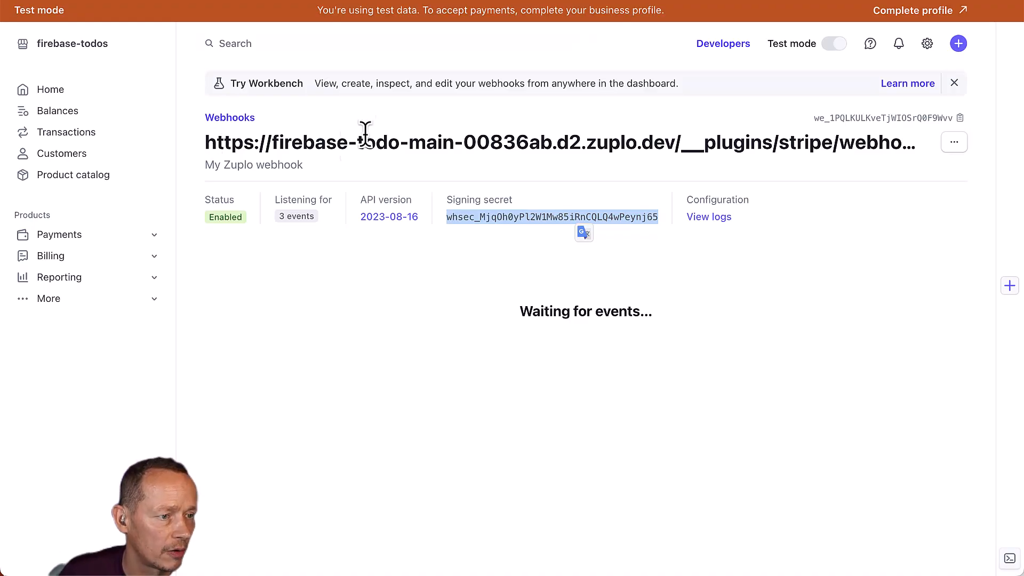
Open the hosted zuplo.dev endpoint from the Stripe webhooks list.
{"action": "left_click", "coordinate": [717, 216]}
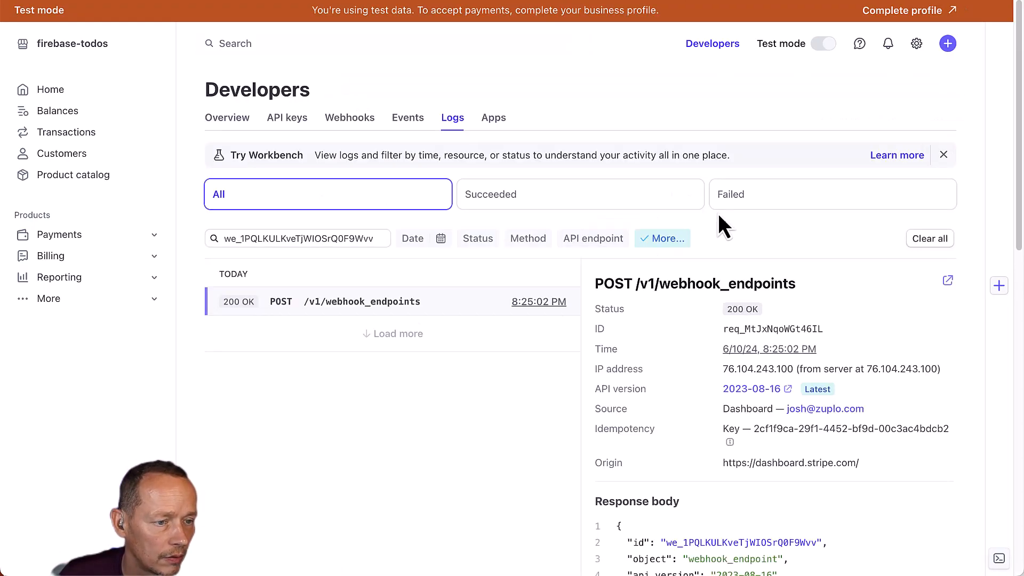
{"action": "scroll", "coordinate": [677, 379], "scroll_direction": "down", "scroll_amount": 8}
{"action": "scroll", "coordinate": [748, 306], "scroll_direction": "down", "scroll_amount": 5}
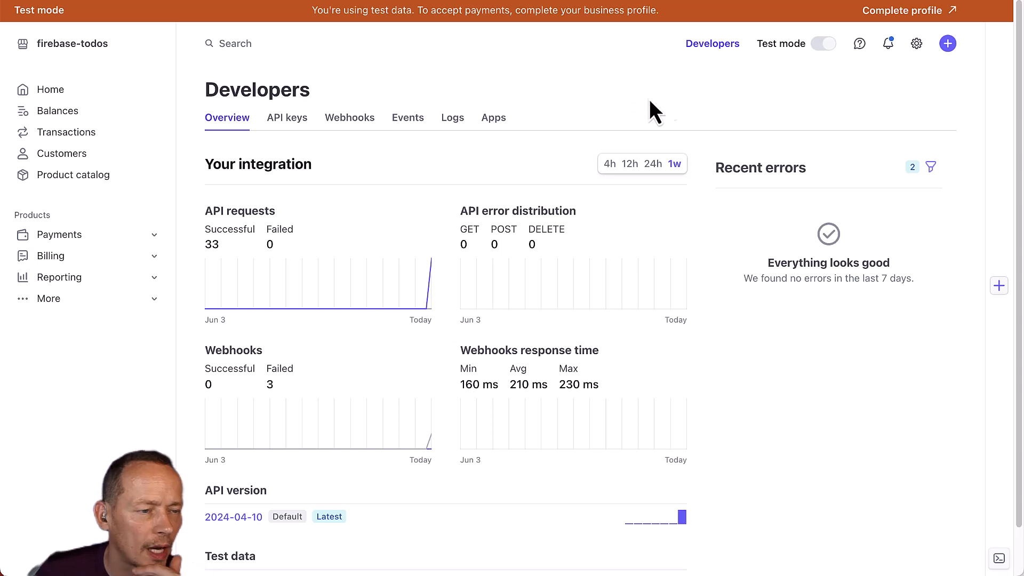
{"action": "left_click", "coordinate": [354, 126]}
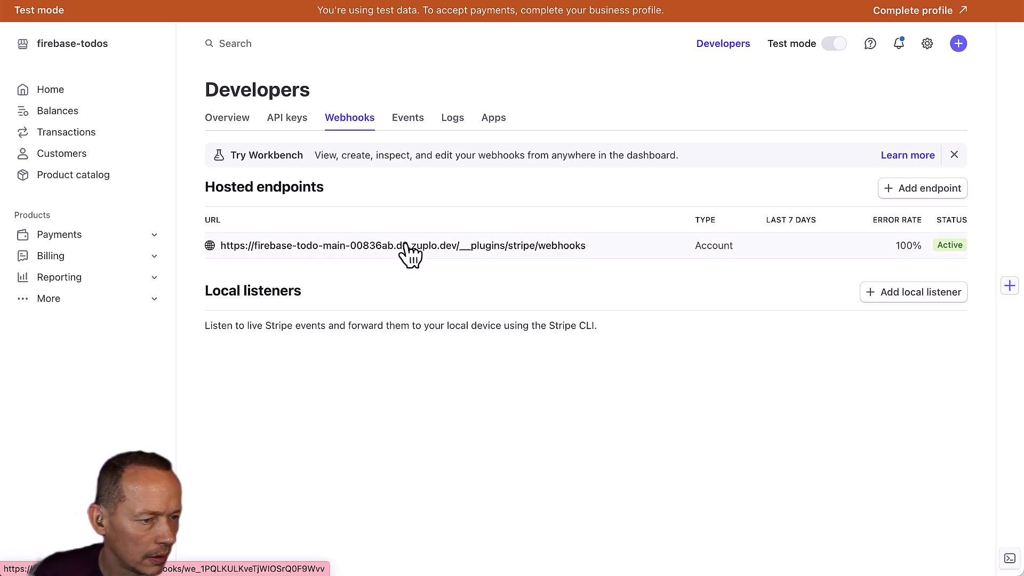
{"action": "left_click", "coordinate": [367, 248]}
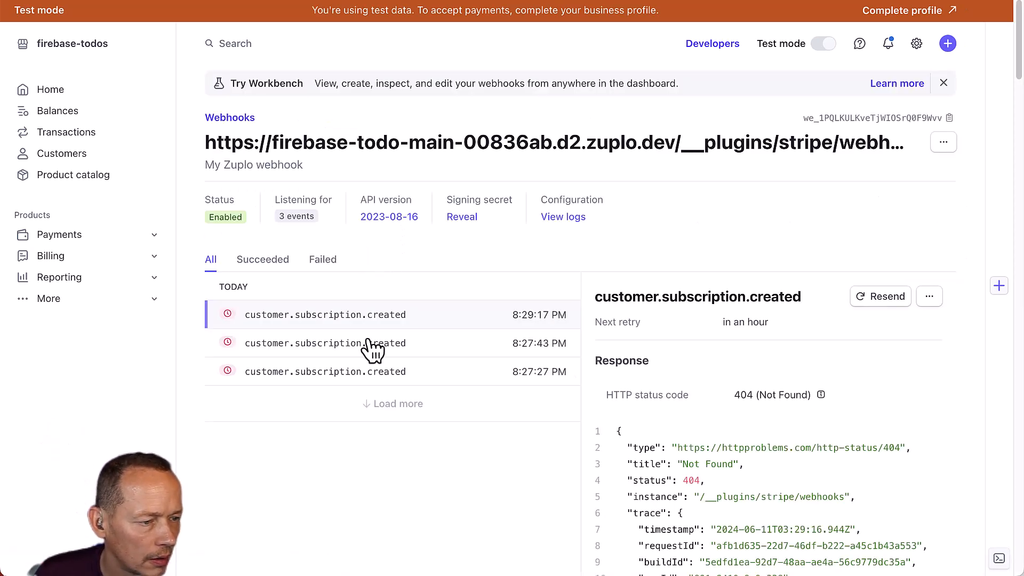
Inspect the customer.subscription.created deliveries and their 404 Not Found responses.
{"action": "left_click", "coordinate": [333, 347]}
{"action": "left_click", "coordinate": [382, 374]}
{"action": "scroll", "coordinate": [648, 411], "scroll_direction": "down", "scroll_amount": 3}
{"action": "scroll", "coordinate": [693, 395], "scroll_direction": "down", "scroll_amount": 5}
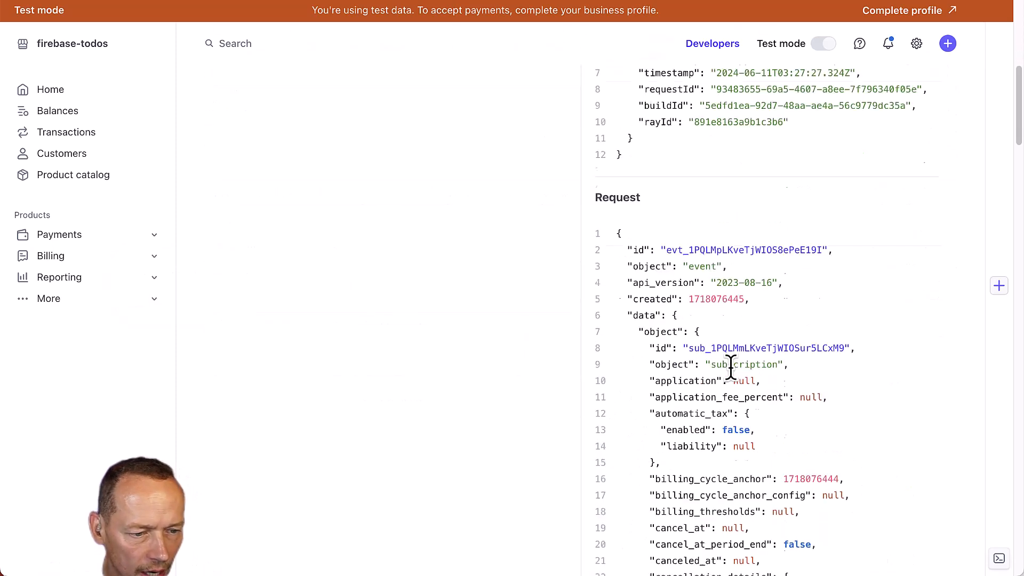
{"action": "scroll", "coordinate": [754, 347], "scroll_direction": "up", "scroll_amount": 8}
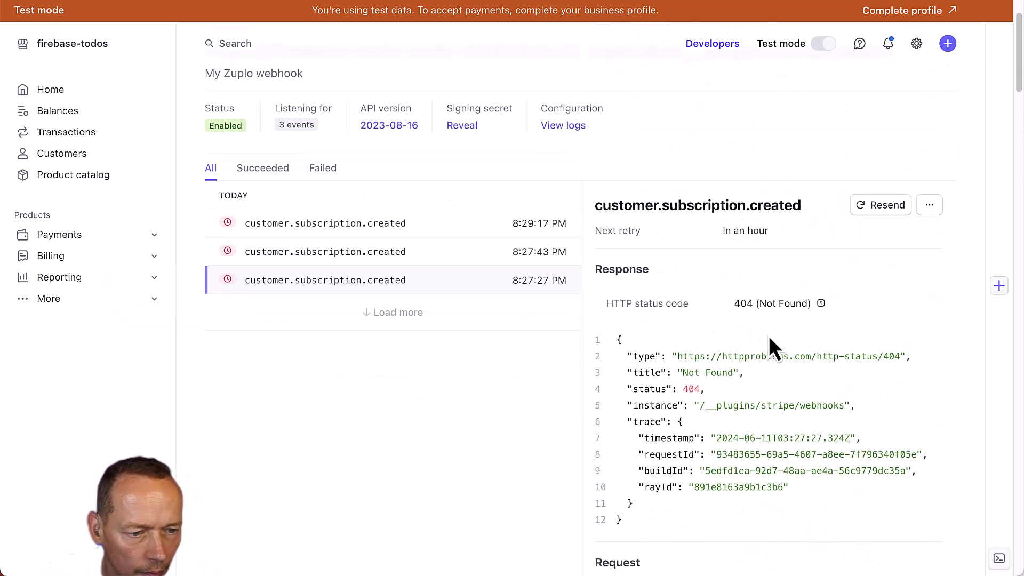
{"action": "scroll", "coordinate": [765, 292], "scroll_direction": "up", "scroll_amount": 2}
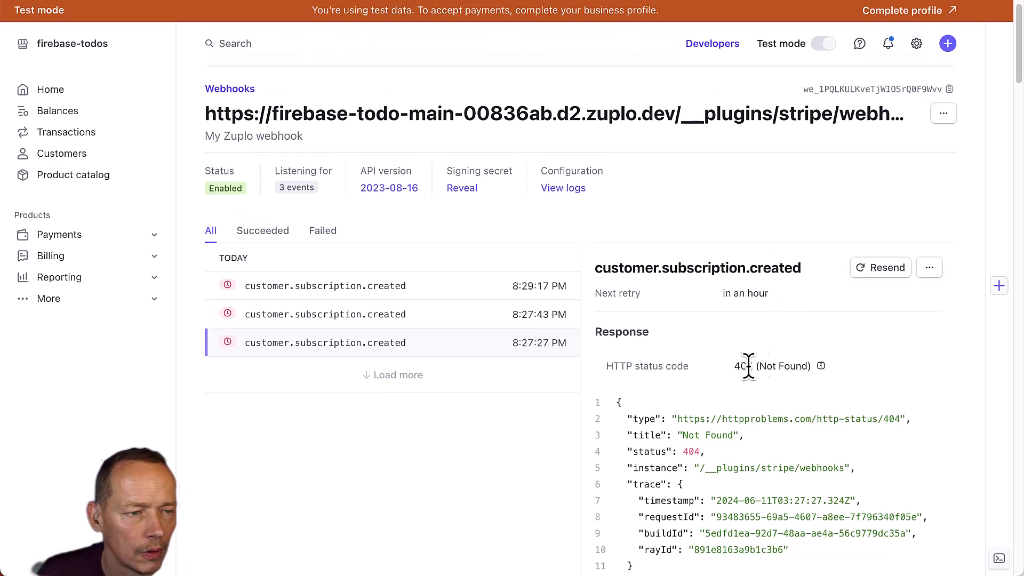
{"action": "scroll", "coordinate": [760, 354], "scroll_direction": "down", "scroll_amount": 2}
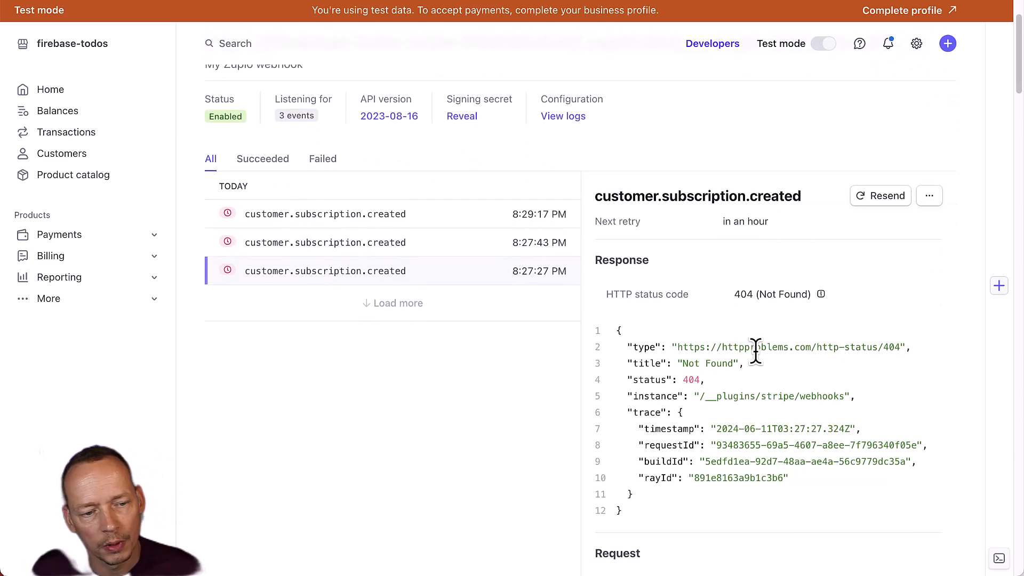
{"action": "scroll", "coordinate": [756, 337], "scroll_direction": "up", "scroll_amount": 3}
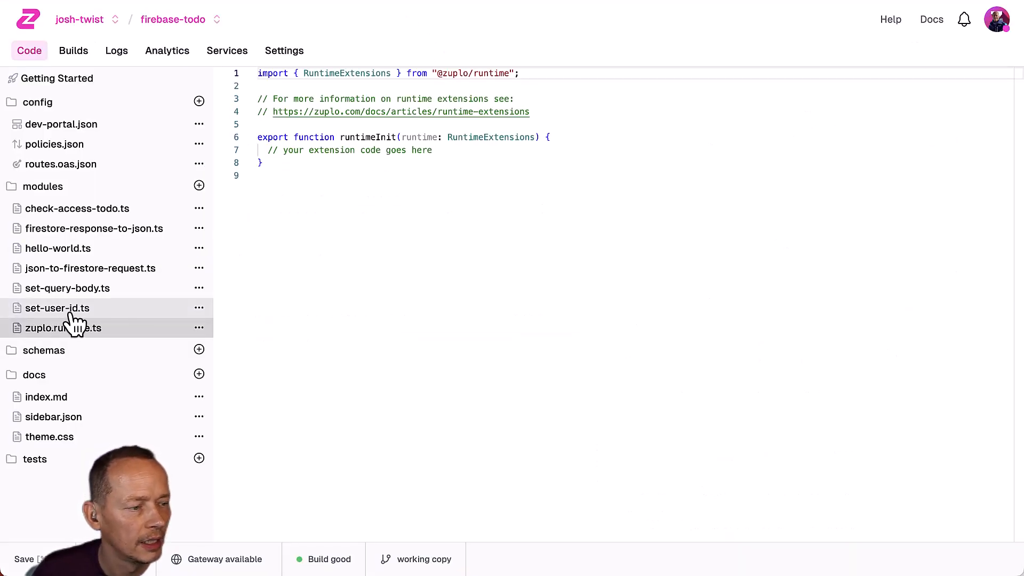
{"action": "left_click", "coordinate": [66, 310]}
Open zuplo.runtime.ts and copy the StripeMonetizationPlugin sample code from the docs.
{"action": "left_click", "coordinate": [89, 333]}
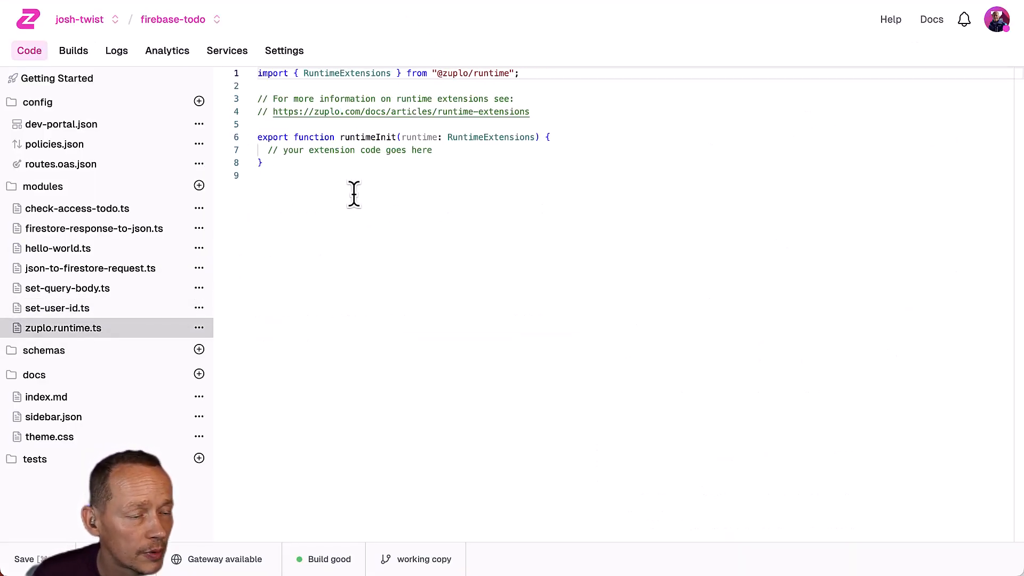
{"action": "left_click_drag", "start_coordinate": [318, 167], "coordinate": [216, 69]}
{"action": "left_click", "coordinate": [506, 166]}
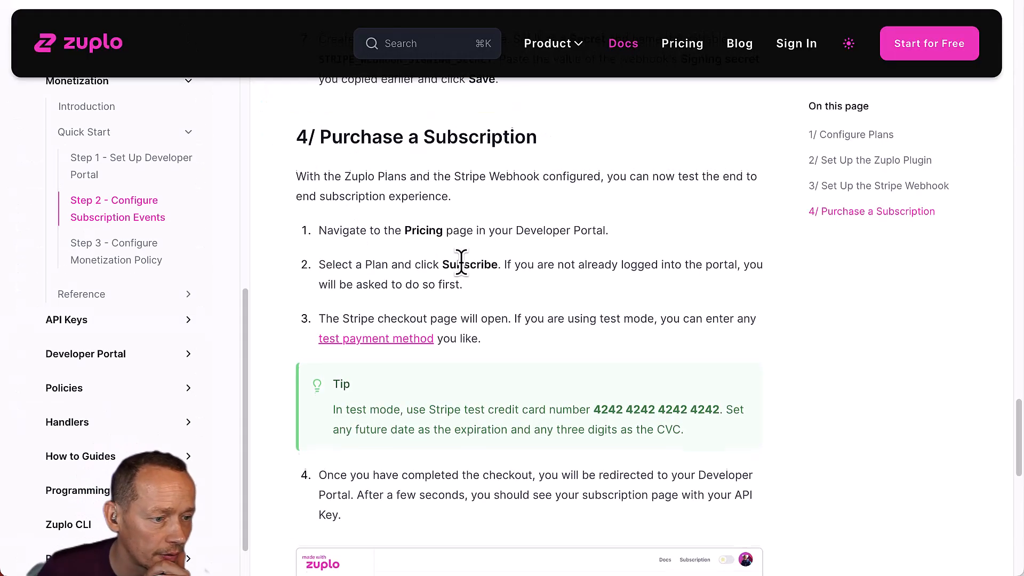
{"action": "scroll", "coordinate": [479, 270], "scroll_direction": "up", "scroll_amount": 10}
{"action": "scroll", "coordinate": [483, 263], "scroll_direction": "down", "scroll_amount": 6}
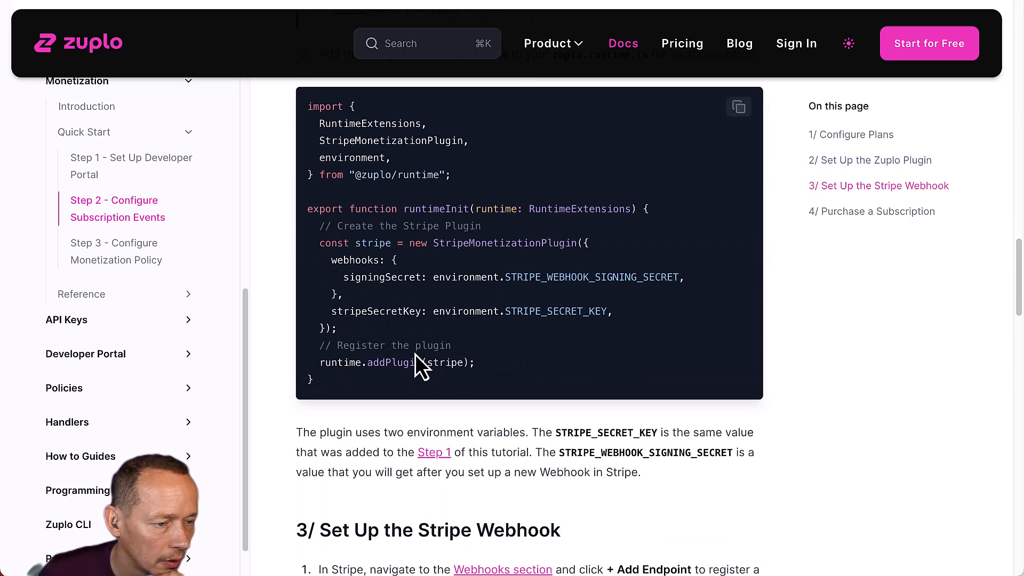
{"action": "left_click_drag", "start_coordinate": [334, 390], "coordinate": [303, 104]}
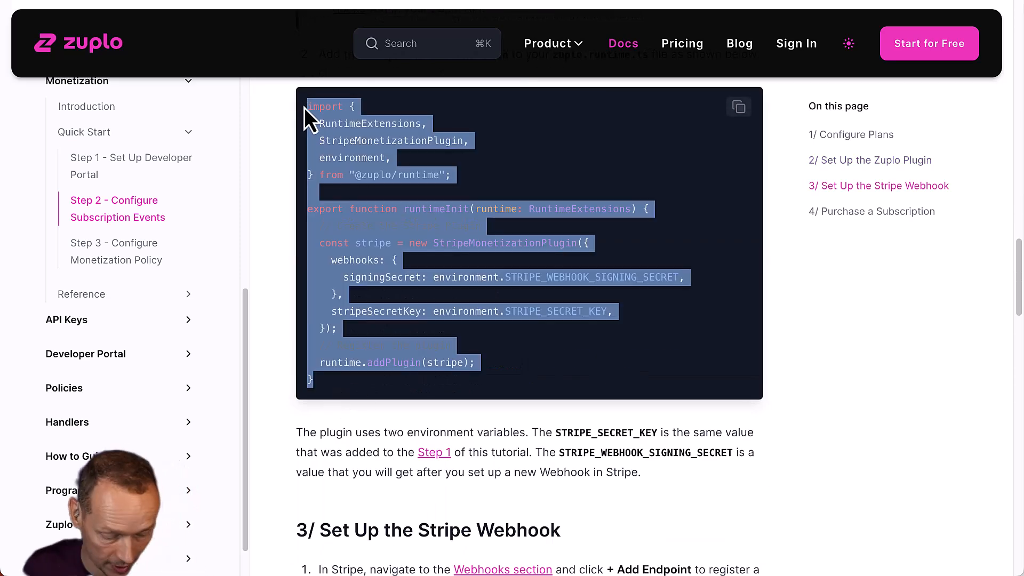
{"action": "key", "text": "super+c"}
Replace the runtime file's code with the Stripe plugin sample, save, and resend the failed event.
{"action": "key", "text": "super+Tab"}
{"action": "key", "text": "super+a"}
{"action": "key", "text": "super+v"}
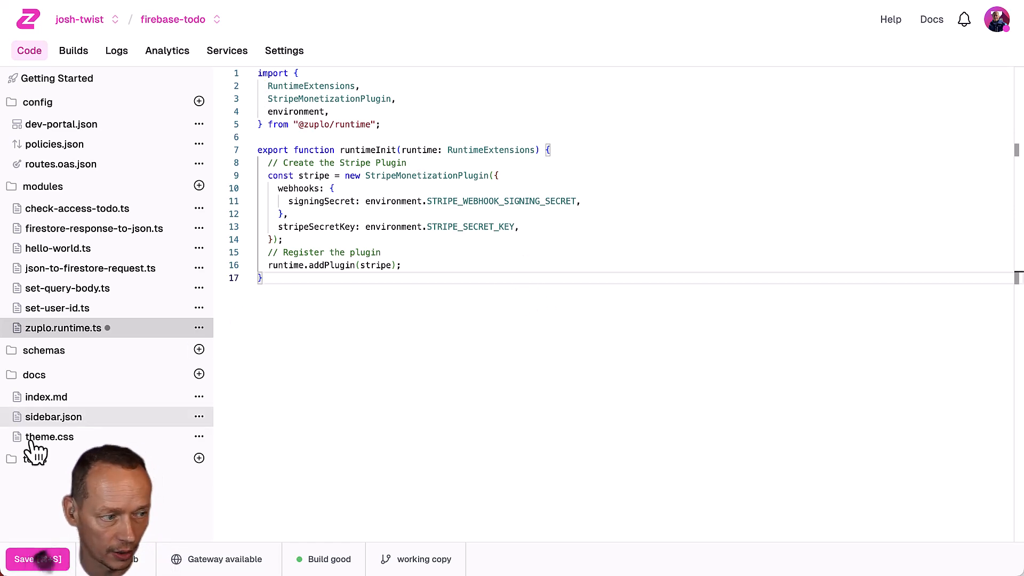
{"action": "left_click", "coordinate": [32, 559]}
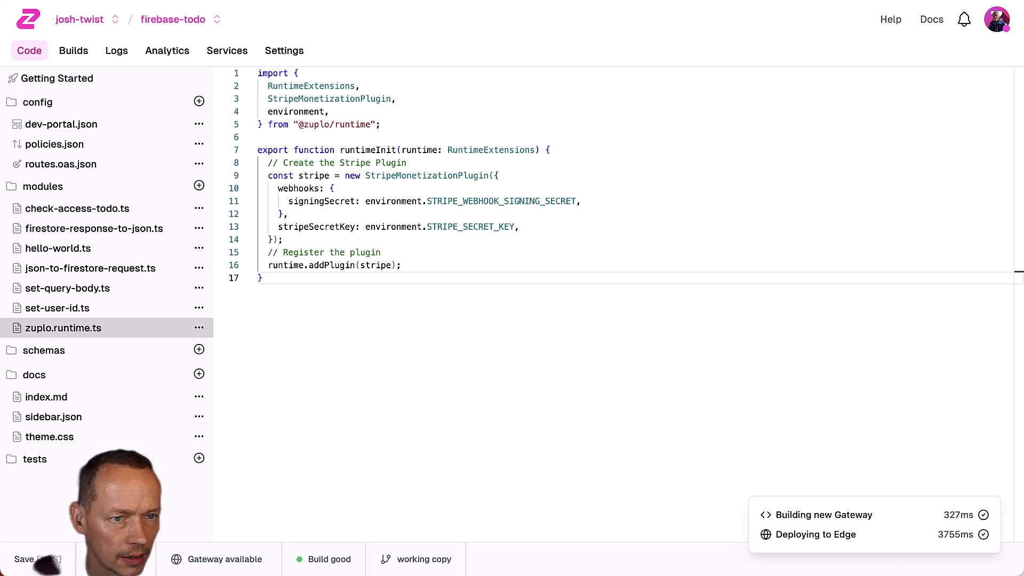
{"action": "left_click", "coordinate": [655, 1]}
{"action": "left_click", "coordinate": [881, 297]}
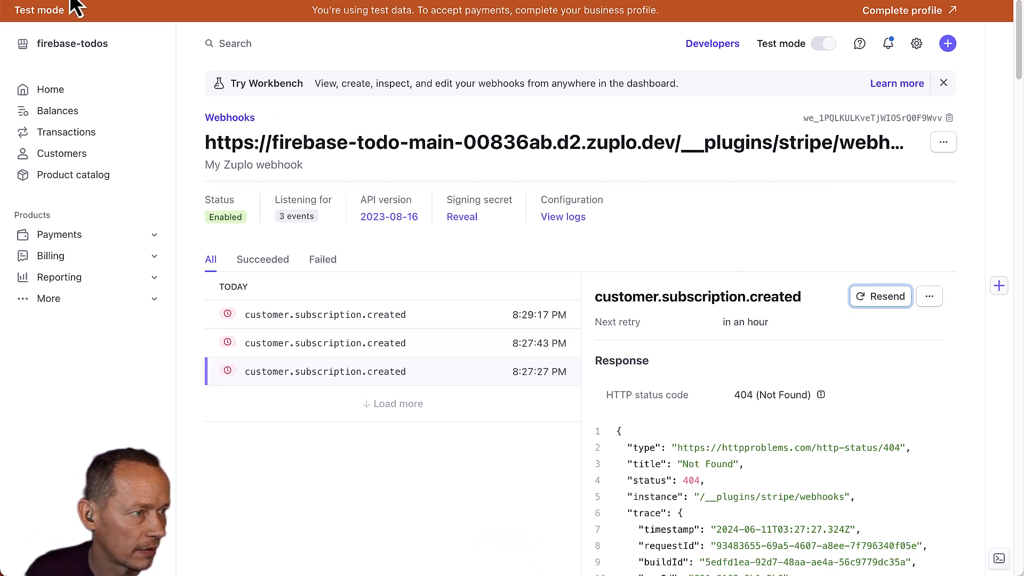
Confirm the resent event returns 200 OK and retry the portal's subscription check.
{"action": "key", "text": "super+r"}
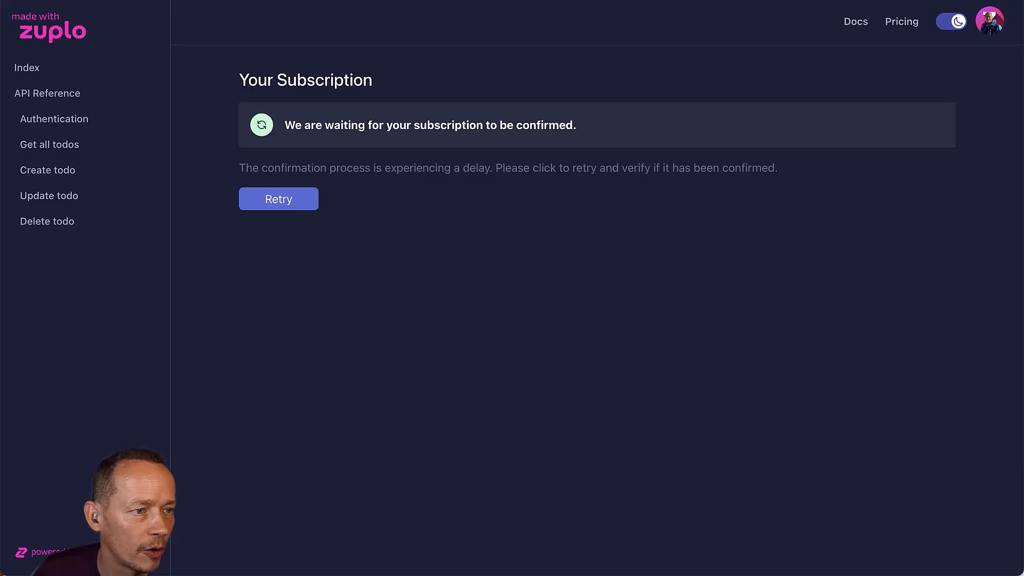
{"action": "left_click", "coordinate": [254, 202]}
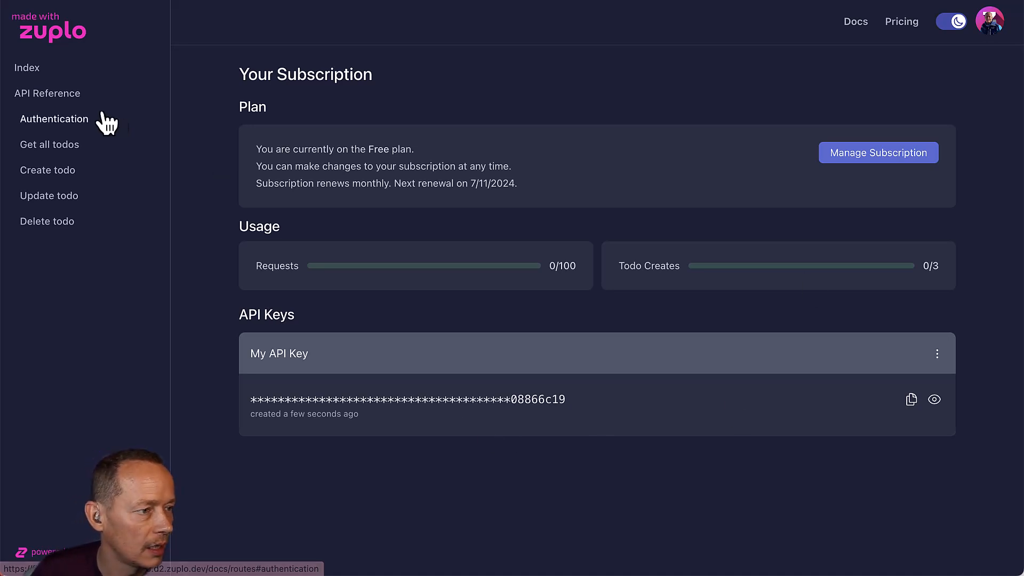
Browse the API reference's Authentication and Get all todos sections, then view the Free subscription details.
{"action": "left_click", "coordinate": [21, 93]}
{"action": "scroll", "coordinate": [482, 320], "scroll_direction": "down", "scroll_amount": 4}
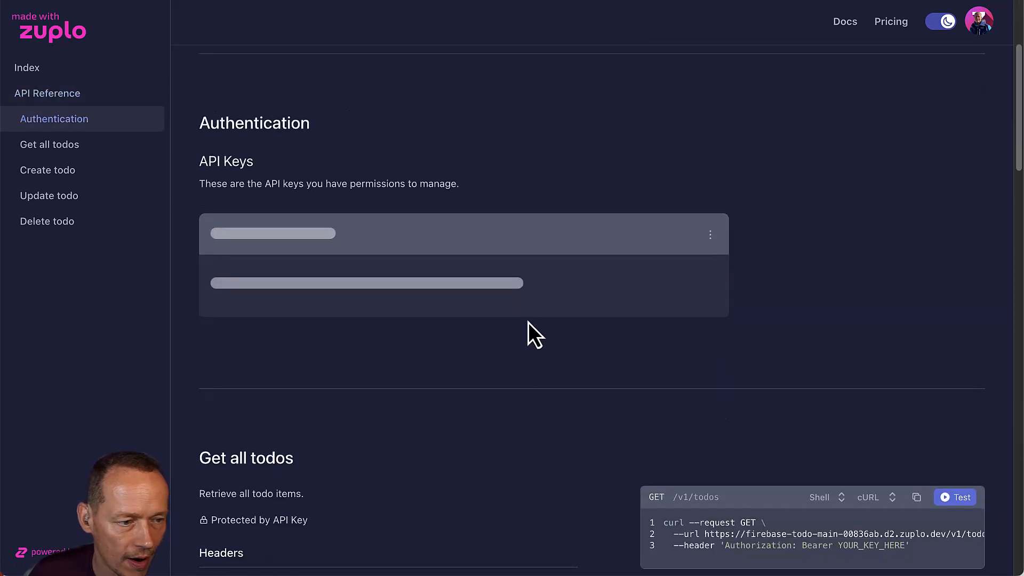
{"action": "scroll", "coordinate": [512, 299], "scroll_direction": "down", "scroll_amount": 10}
{"action": "scroll", "coordinate": [757, 267], "scroll_direction": "up", "scroll_amount": 3}
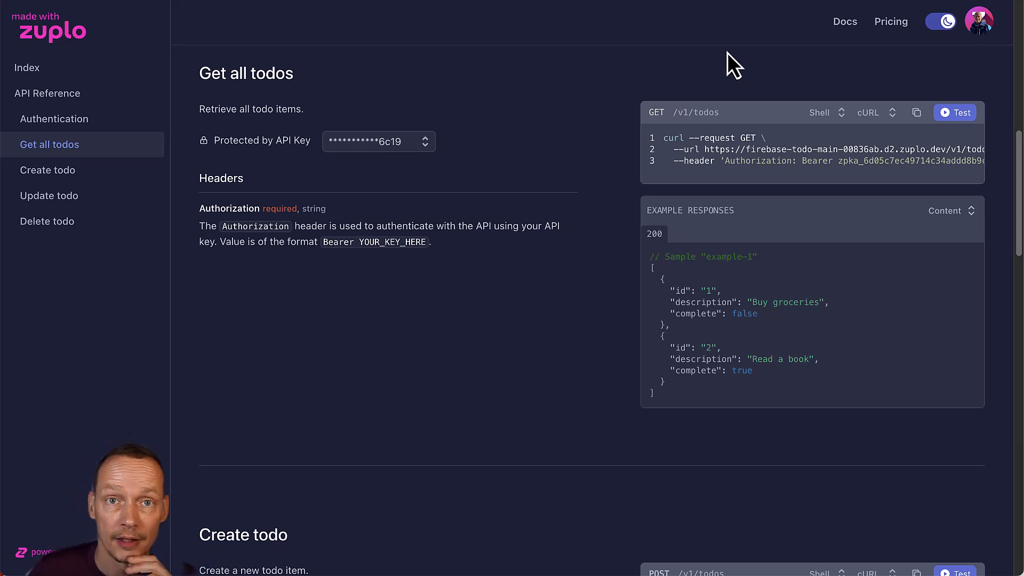
{"action": "scroll", "coordinate": [728, 53], "scroll_direction": "up", "scroll_amount": 10}
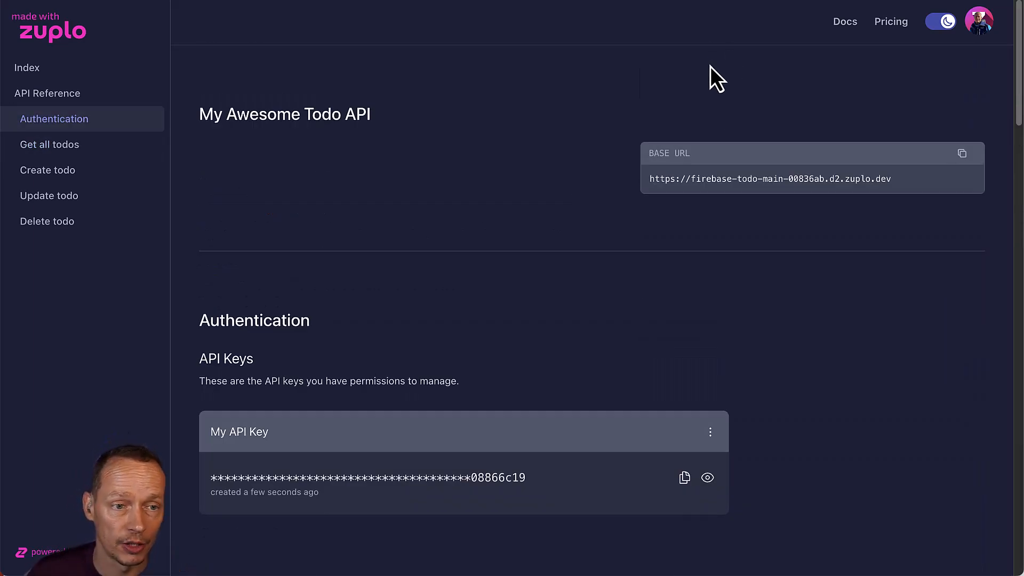
{"action": "left_click", "coordinate": [879, 29]}
{"action": "left_click", "coordinate": [852, 24]}
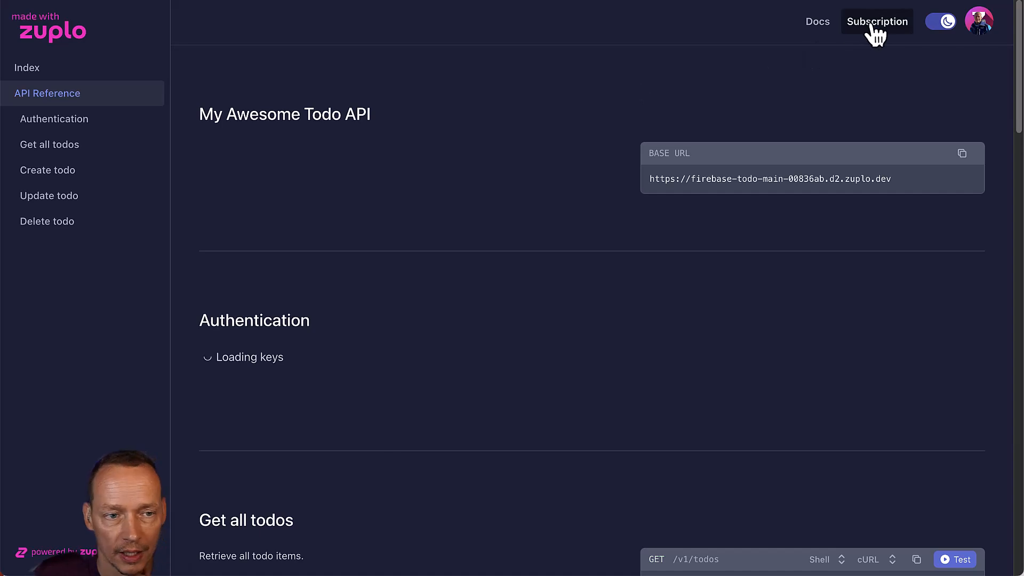
{"action": "left_click", "coordinate": [867, 24]}
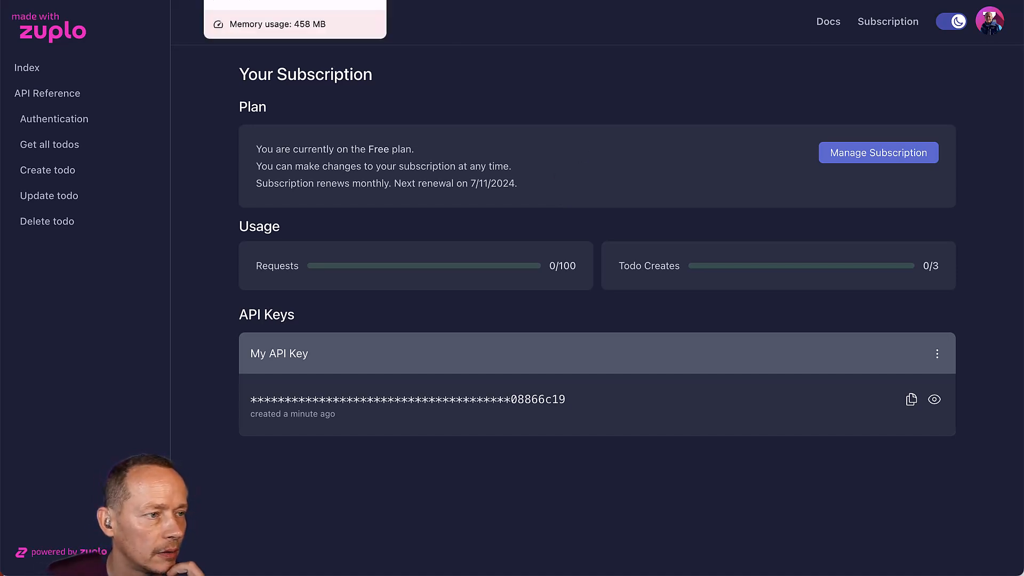
{"action": "left_click", "coordinate": [266, 0]}
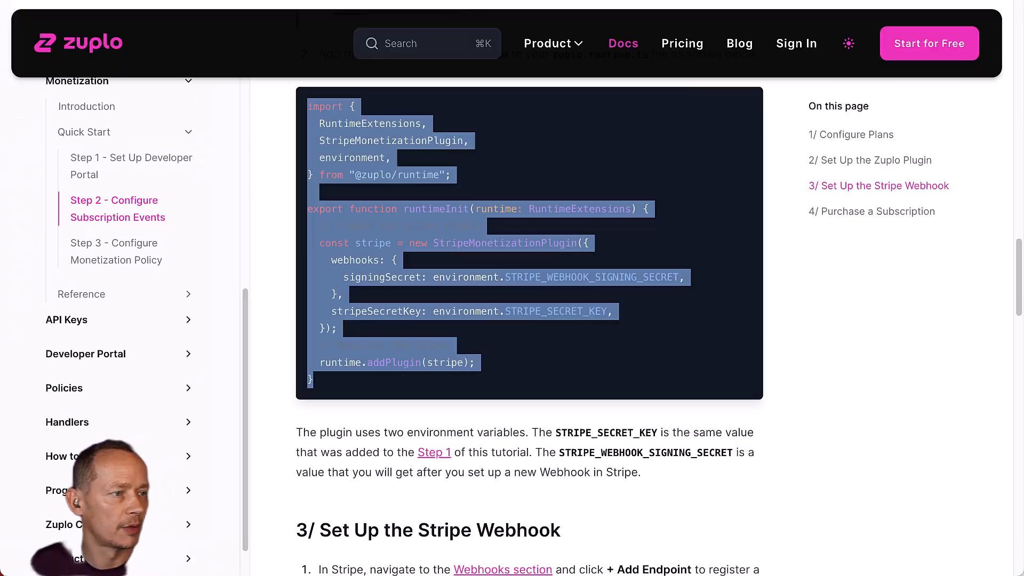
Go to 'Step 3 - Configure Monetization Policy' and scroll to '2/ Add the Monetization Policy'.
{"action": "scroll", "coordinate": [496, 240], "scroll_direction": "down", "scroll_amount": 20}
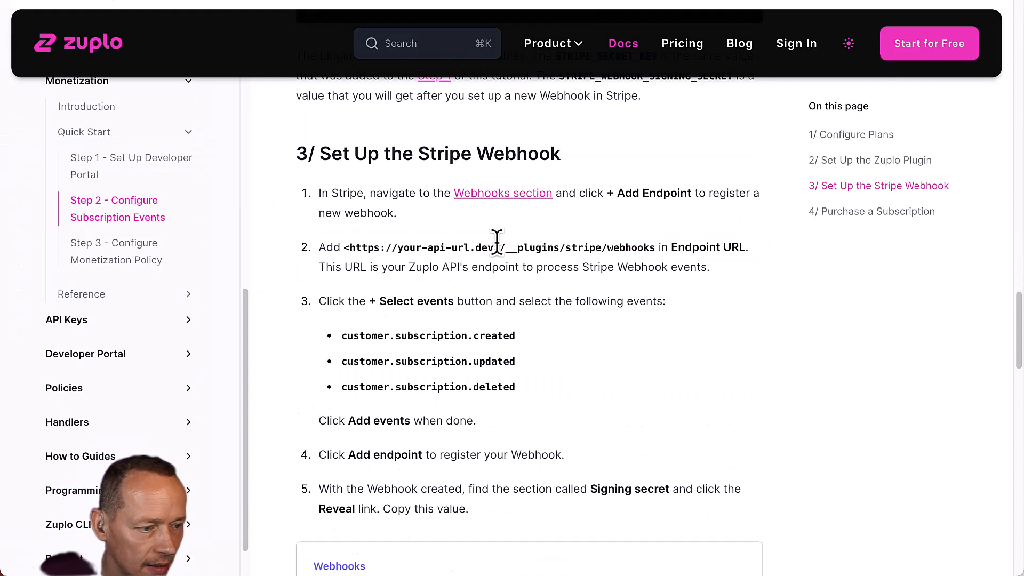
{"action": "scroll", "coordinate": [498, 241], "scroll_direction": "down", "scroll_amount": 15}
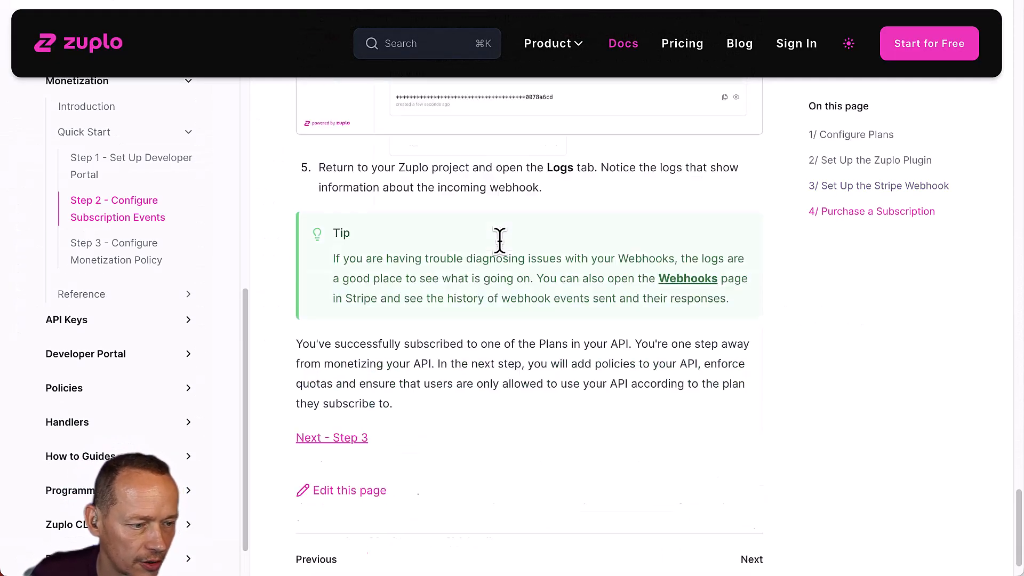
{"action": "left_click", "coordinate": [341, 386]}
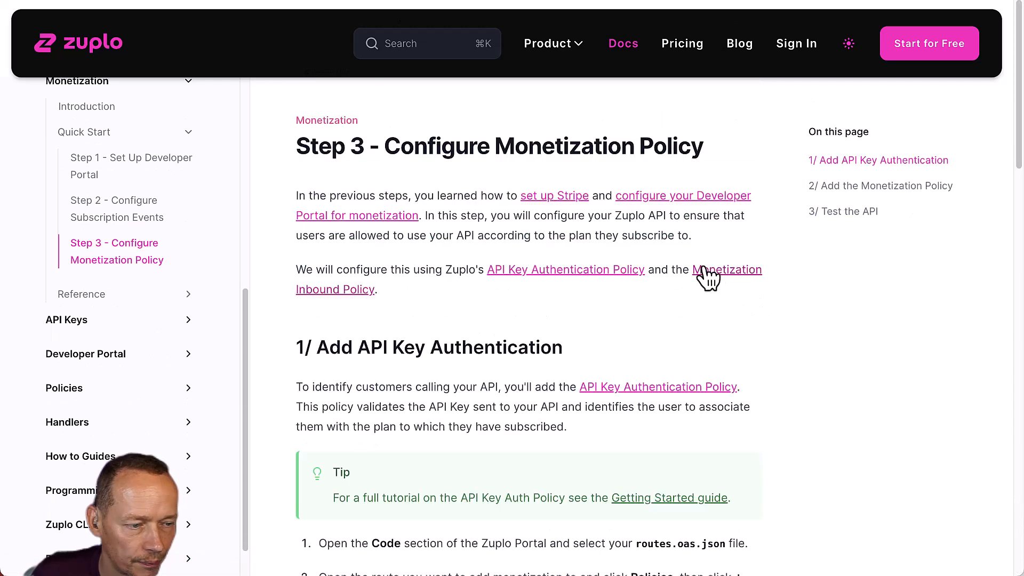
{"action": "scroll", "coordinate": [608, 302], "scroll_direction": "down", "scroll_amount": 3}
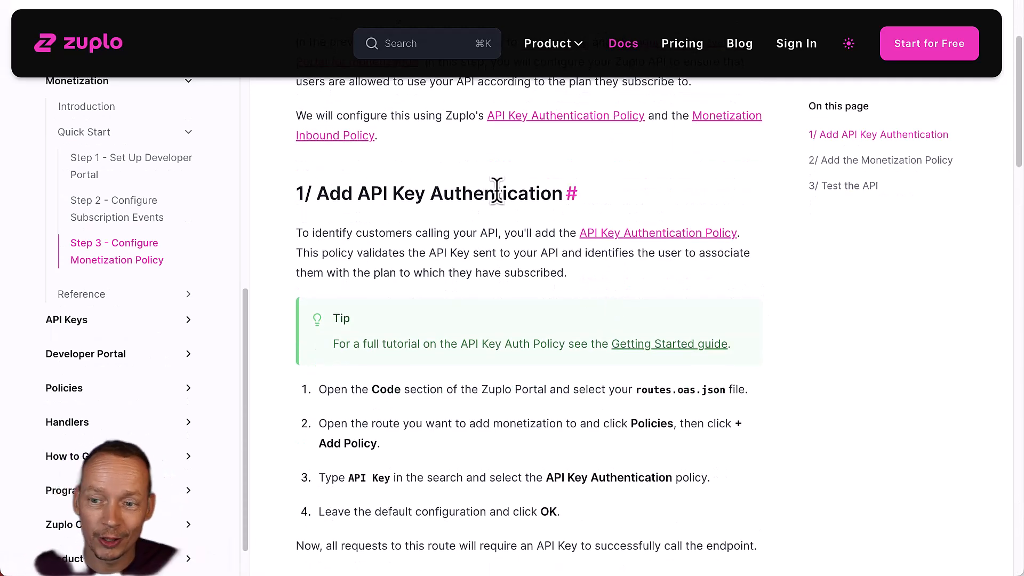
{"action": "scroll", "coordinate": [479, 182], "scroll_direction": "down", "scroll_amount": 7}
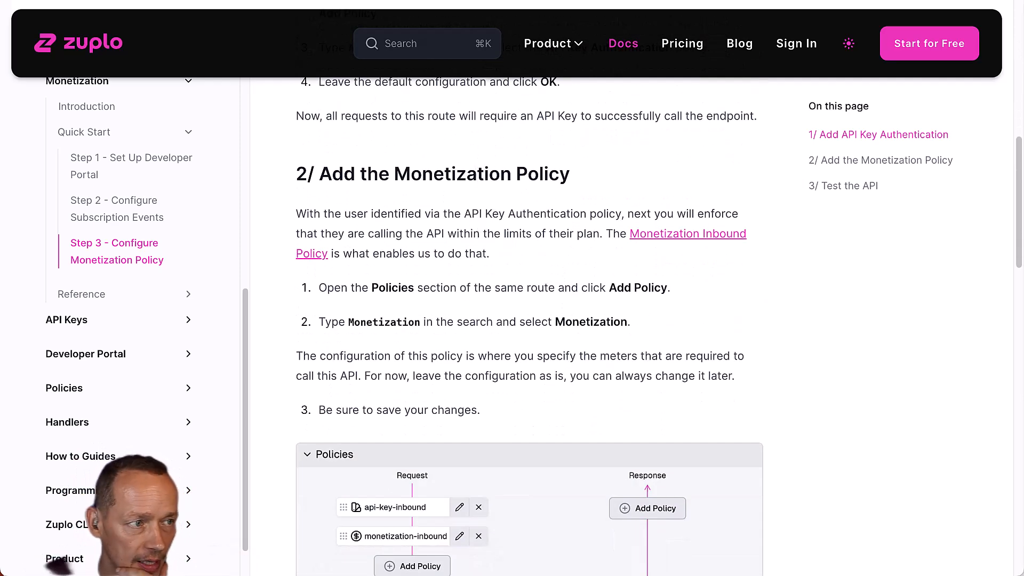
{"action": "key", "text": "ctrl+Tab"}
Start a Monetization policy on Get all todos, then cancel that first attempt.
{"action": "left_click", "coordinate": [296, 211]}
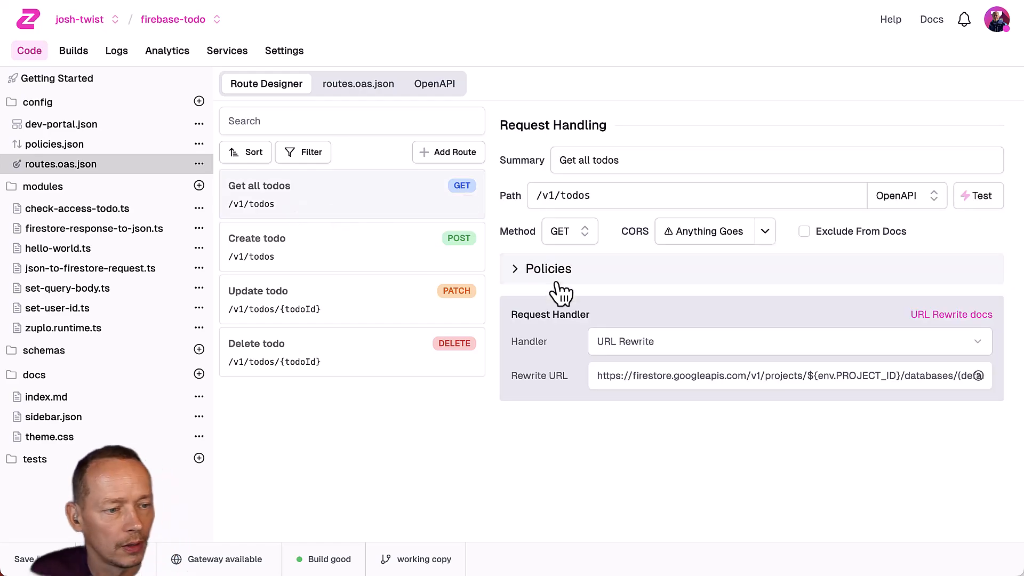
{"action": "left_click", "coordinate": [549, 268]}
{"action": "left_click", "coordinate": [617, 487]}
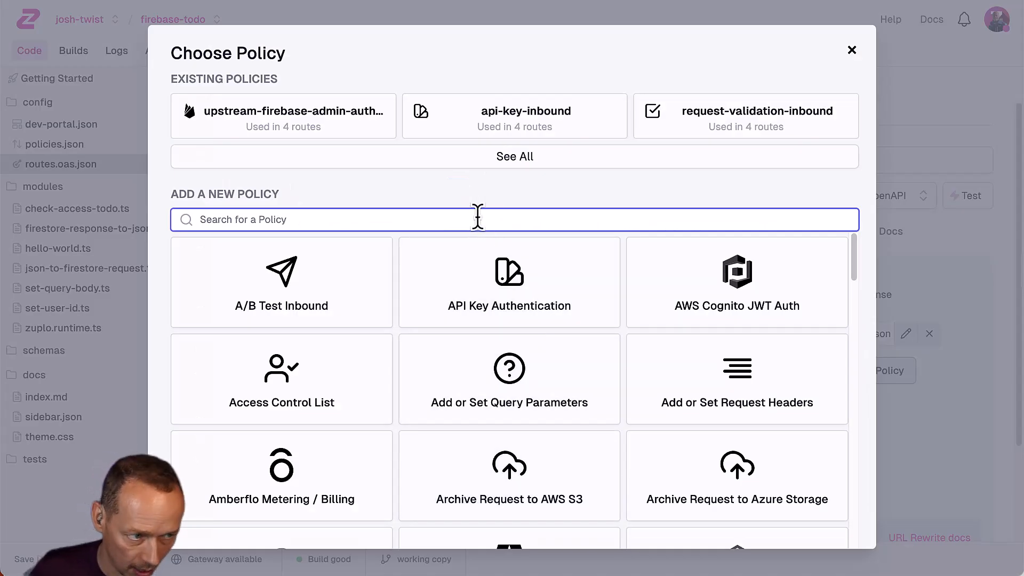
{"action": "type", "text": "monet"}
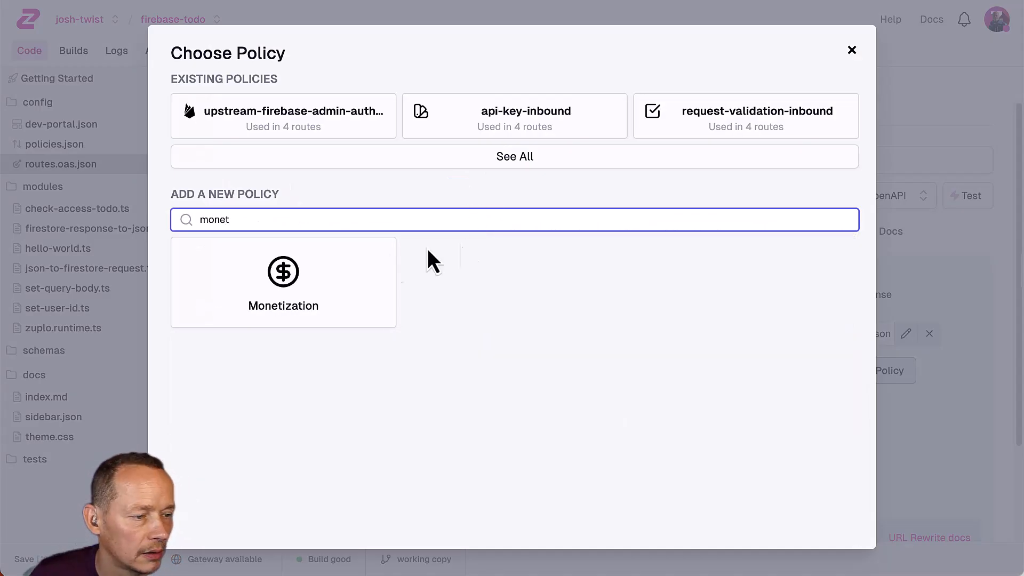
{"action": "left_click", "coordinate": [286, 269]}
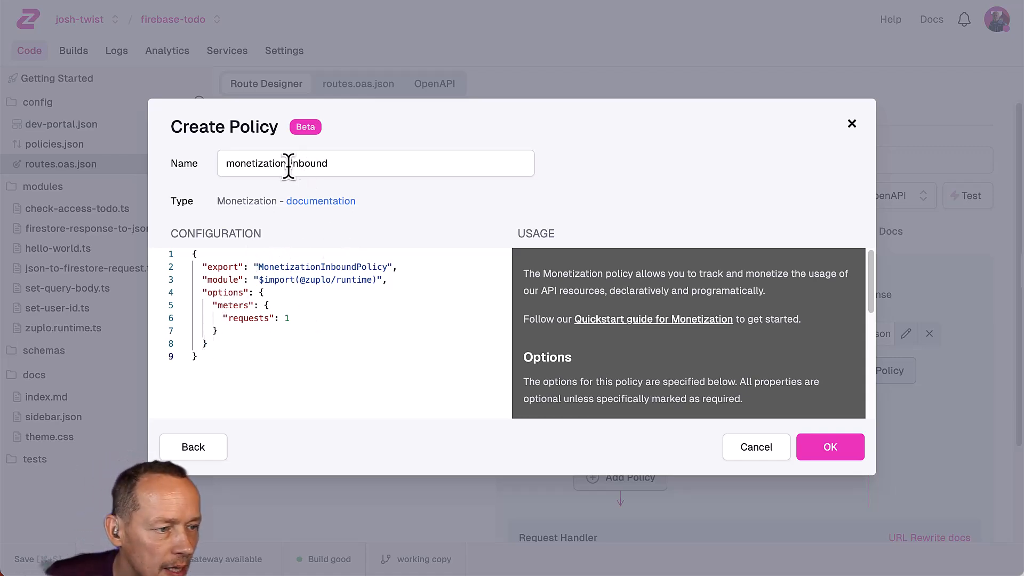
{"action": "left_click", "coordinate": [293, 319]}
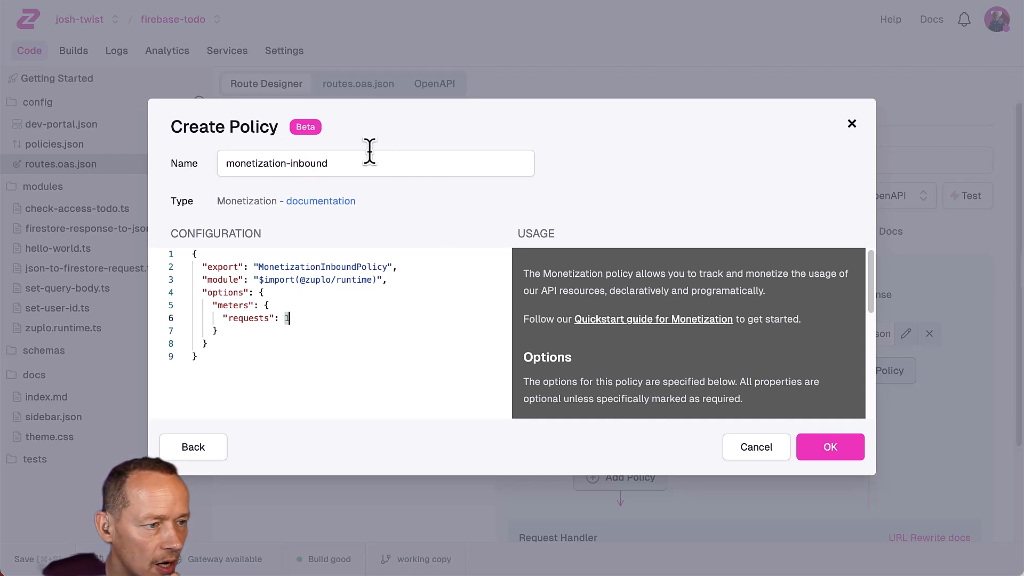
{"action": "left_click", "coordinate": [852, 124]}
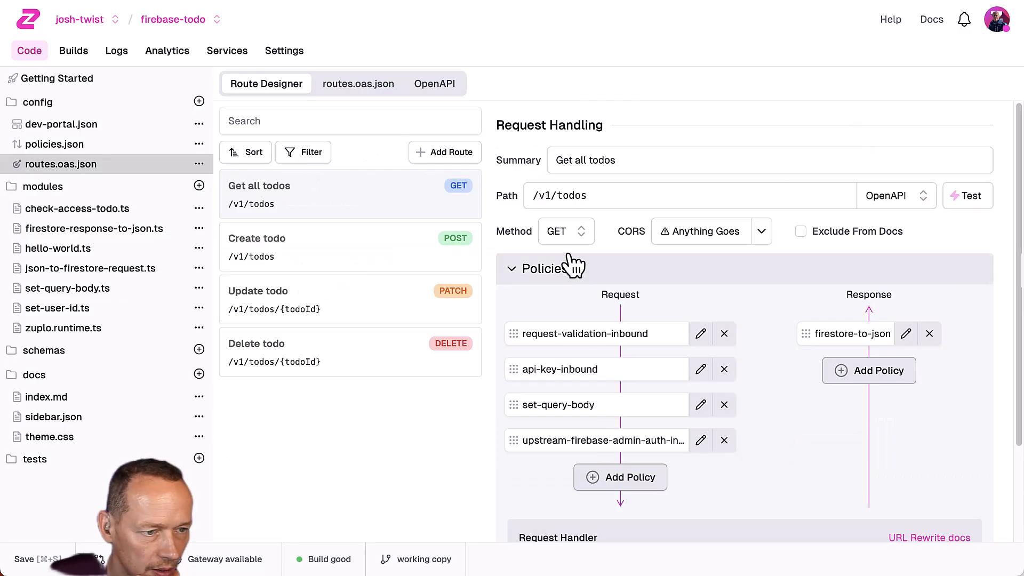
Add a monetization-inbound policy metering 1 request to Get all todos' request pipeline.
{"action": "left_click", "coordinate": [592, 477]}
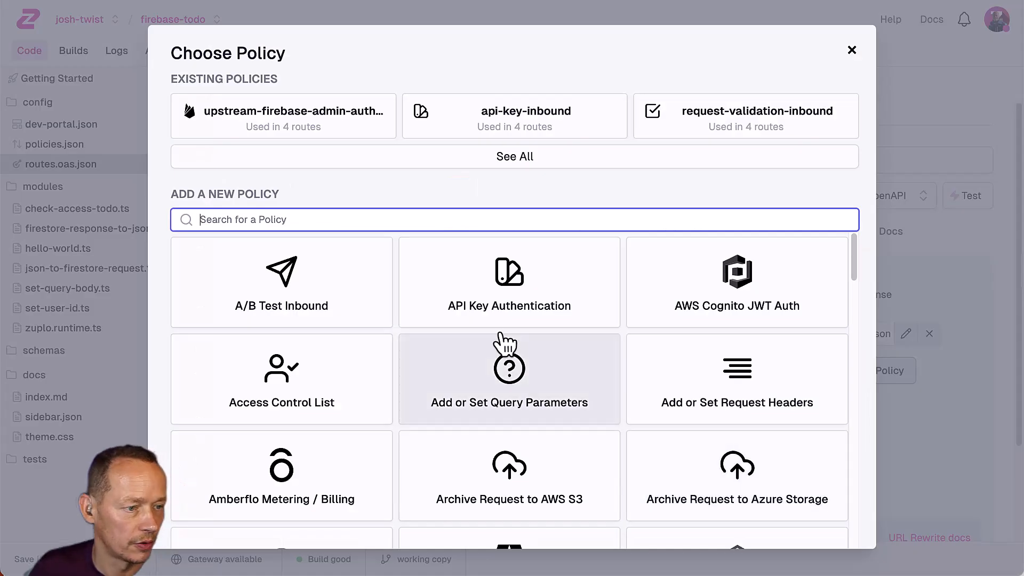
{"action": "type", "text": "moneti"}
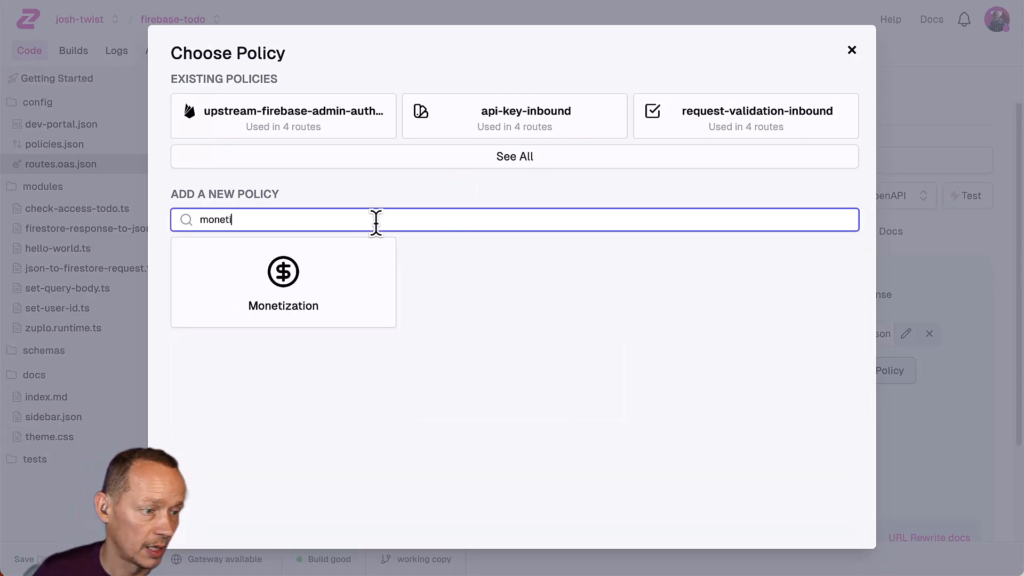
{"action": "left_click", "coordinate": [300, 293]}
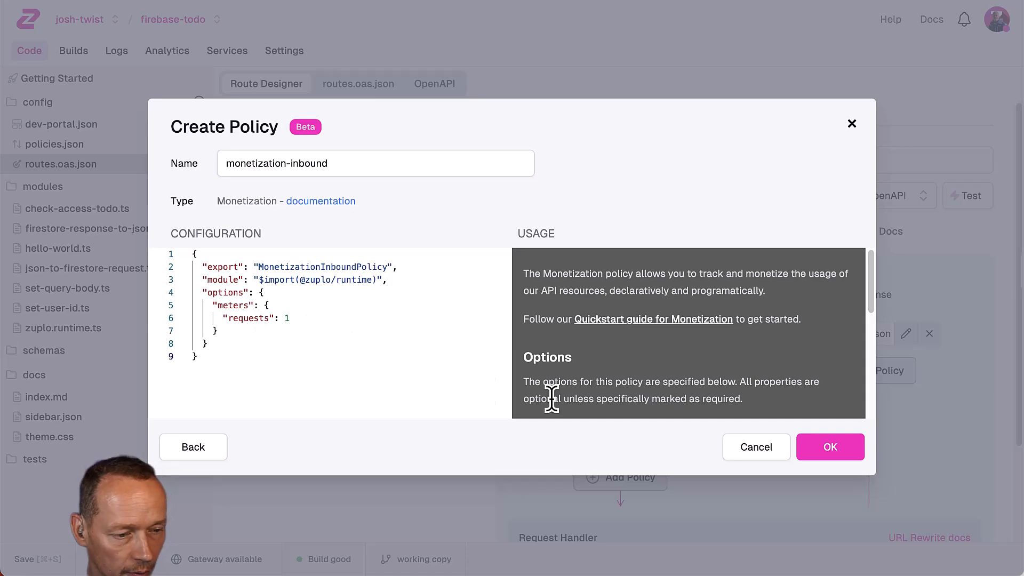
{"action": "left_click", "coordinate": [830, 447]}
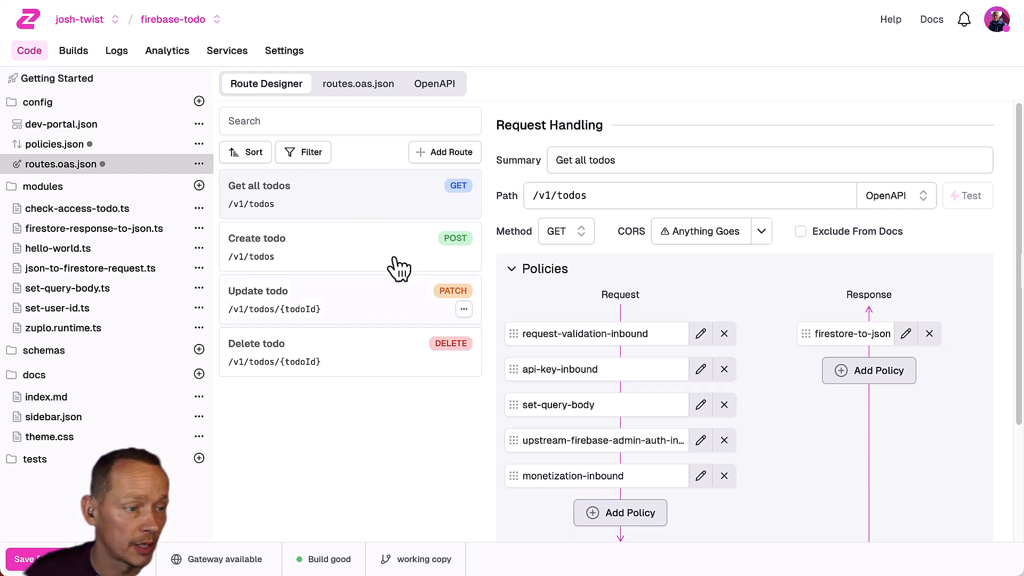
Add a Monetization policy to Create todo with meters requests and "todoCreates": 1.
{"action": "left_click", "coordinate": [350, 261]}
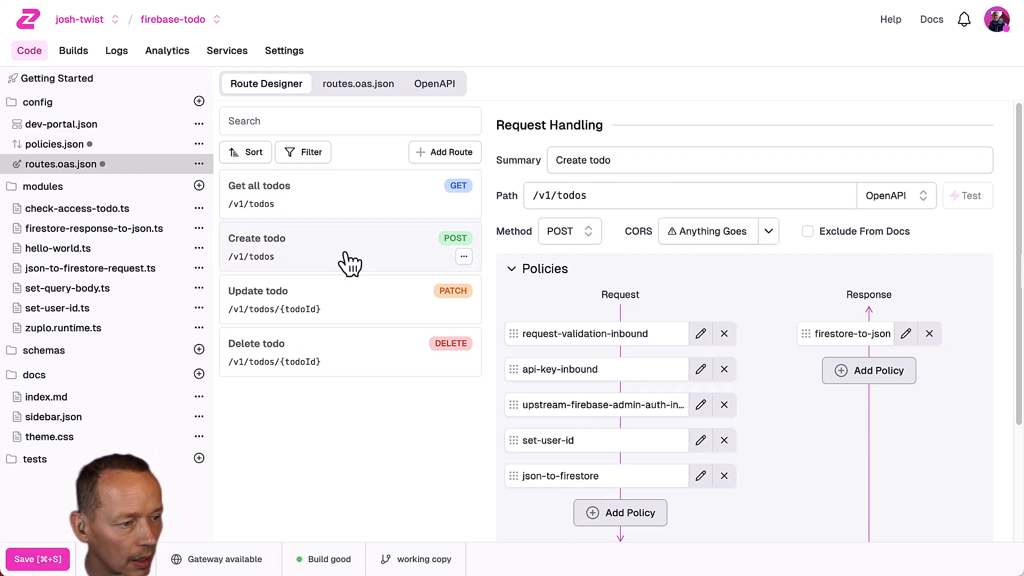
{"action": "left_click", "coordinate": [648, 515]}
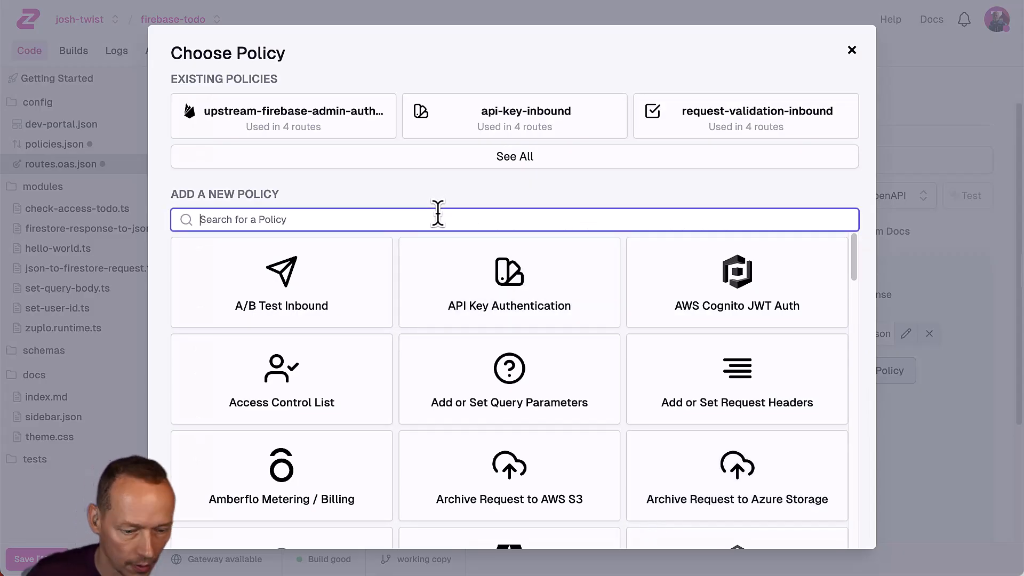
{"action": "type", "text": "monet"}
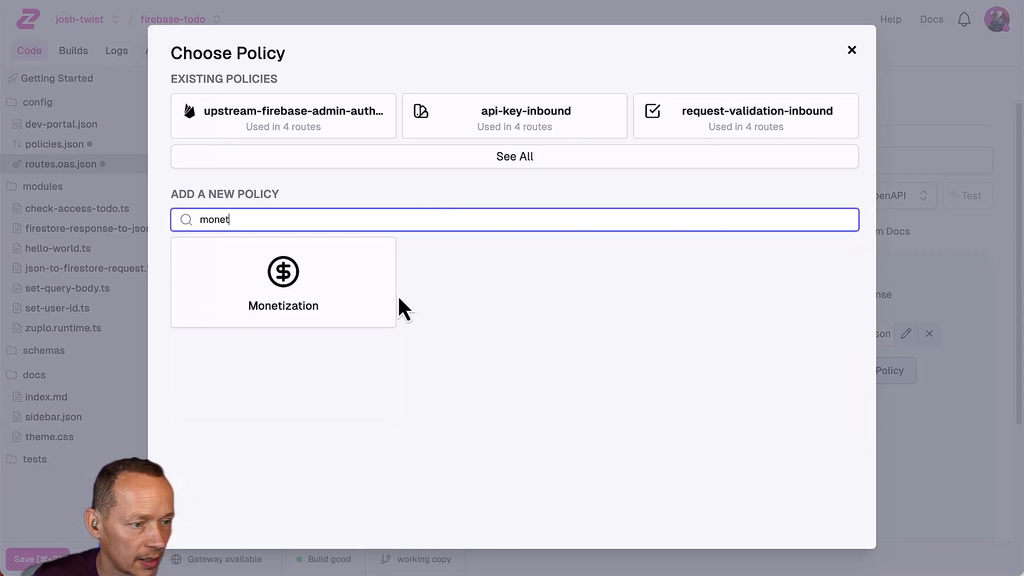
{"action": "left_click", "coordinate": [375, 306]}
{"action": "left_click", "coordinate": [314, 318]}
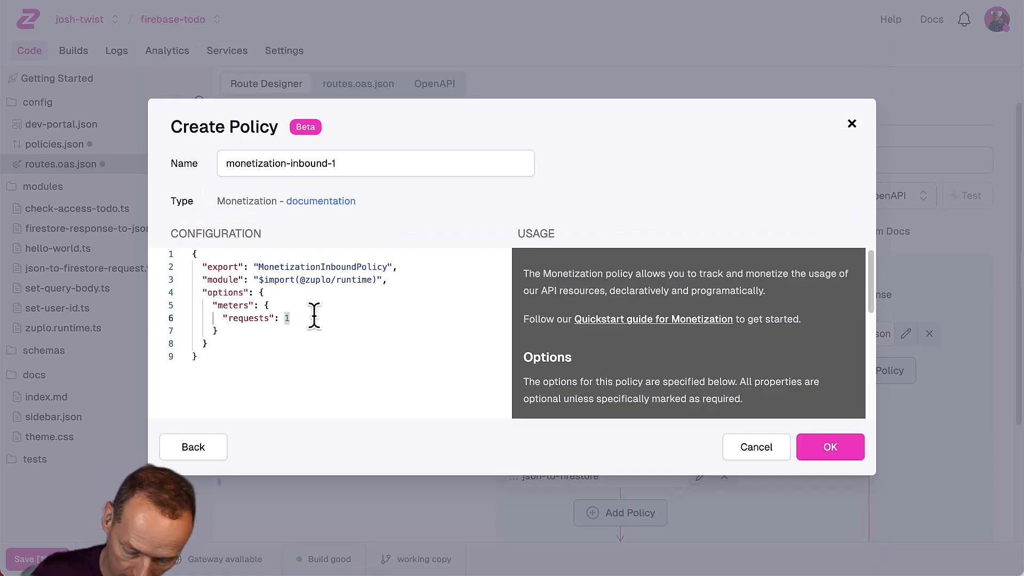
{"action": "key", "text": "Return"}
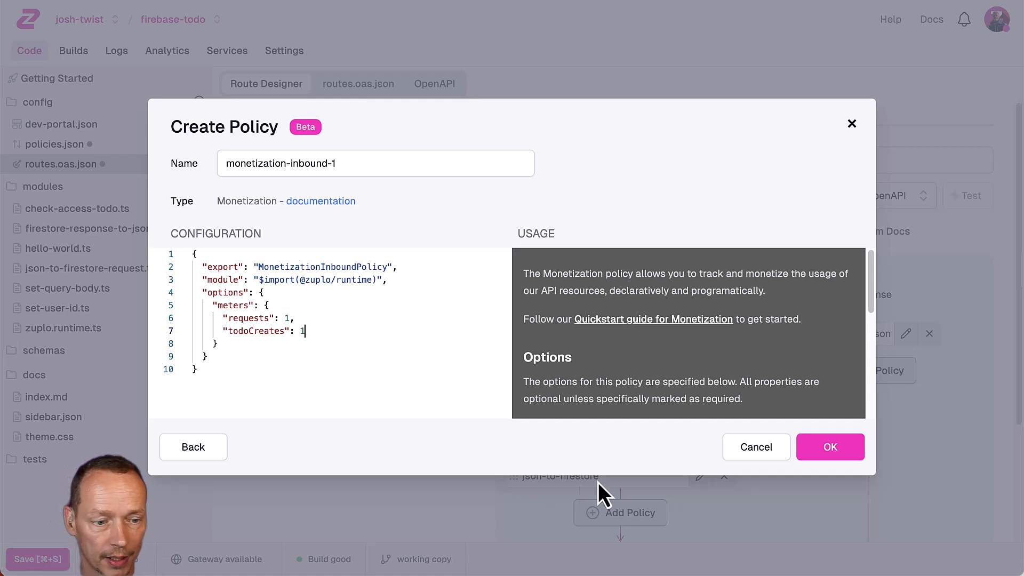
{"action": "left_click", "coordinate": [852, 443]}
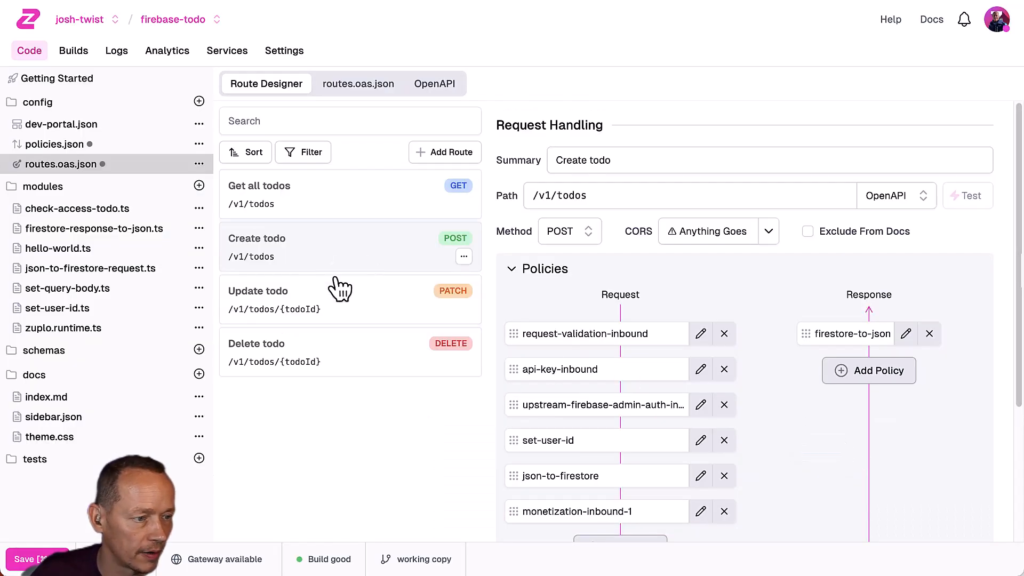
Rename Create todo's monetization-inbound-1 policy to monetize-creates.
{"action": "left_click", "coordinate": [329, 305]}
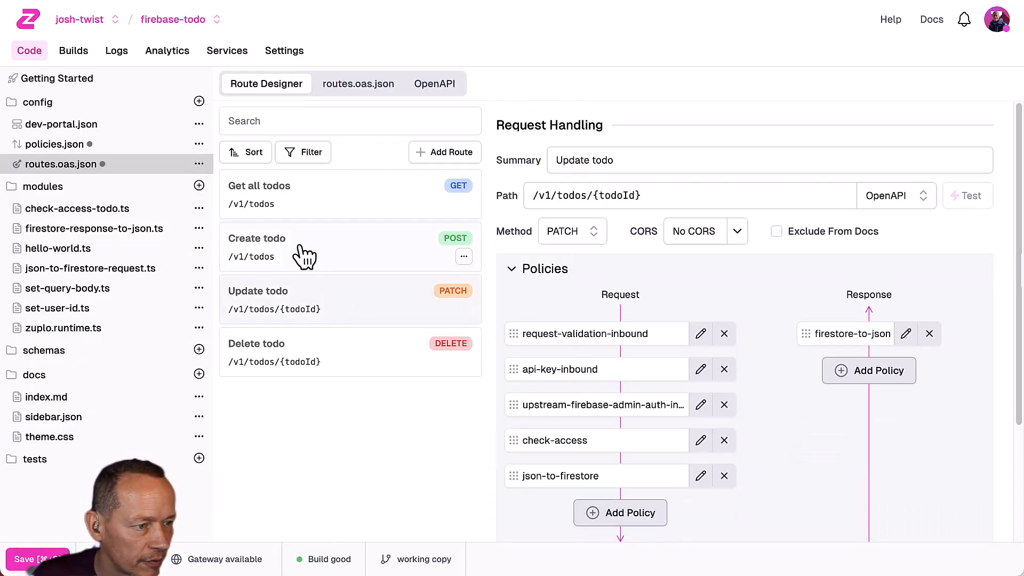
{"action": "left_click", "coordinate": [299, 267]}
{"action": "left_click", "coordinate": [700, 511]}
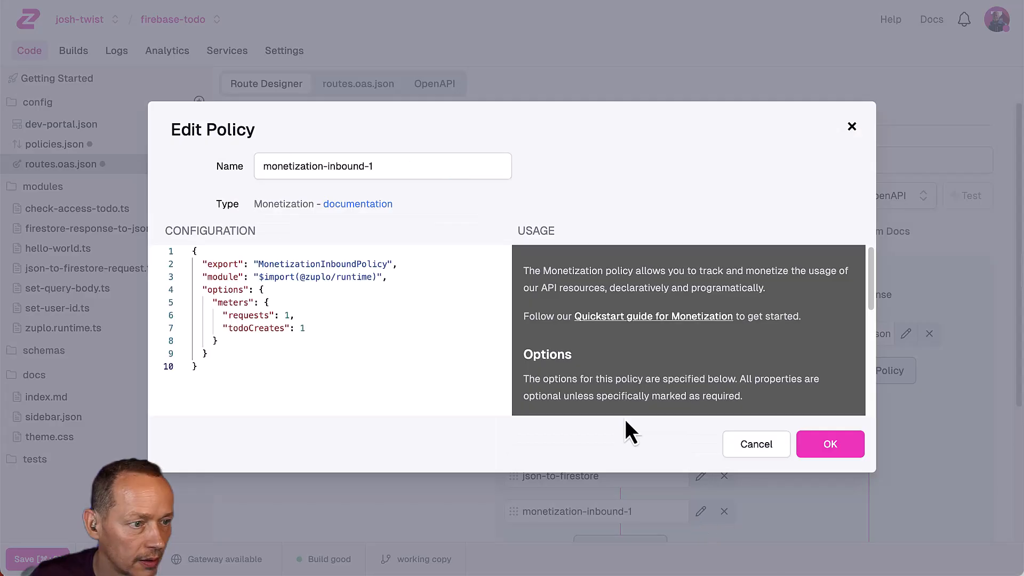
{"action": "triple_click", "coordinate": [413, 170]}
{"action": "type", "text": "monetize-creates"}
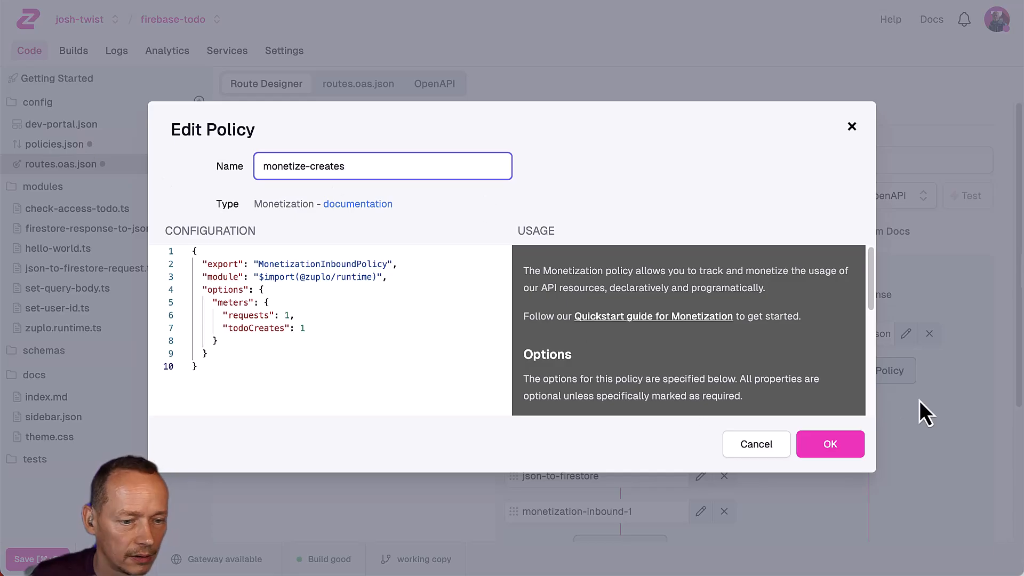
{"action": "left_click", "coordinate": [848, 444]}
Begin renaming Get all todos' monetization-inbound policy to monetization-requests.
{"action": "left_click", "coordinate": [323, 197]}
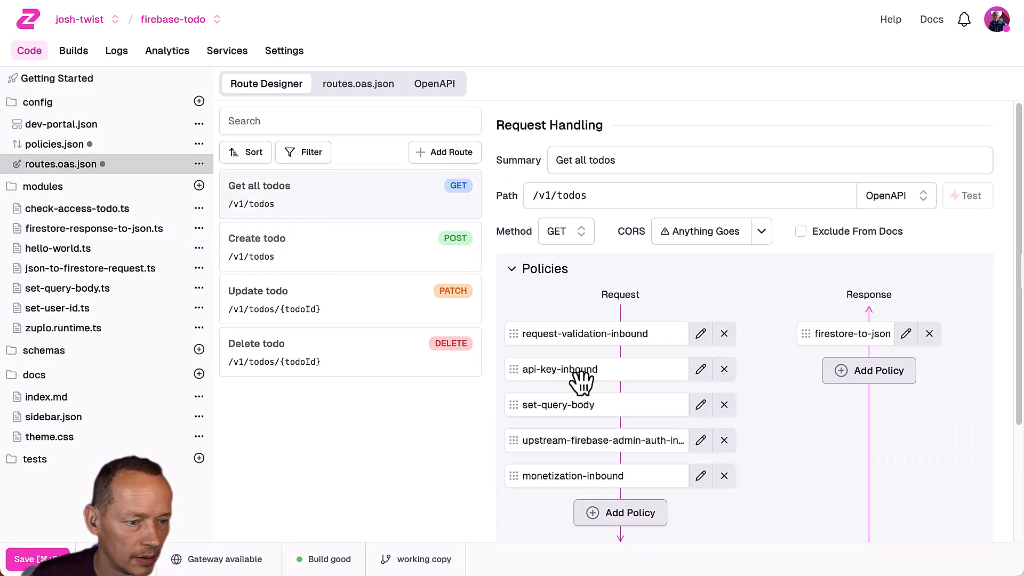
{"action": "left_click", "coordinate": [700, 476]}
{"action": "double_click", "coordinate": [347, 166]}
{"action": "type", "text": "requests"}
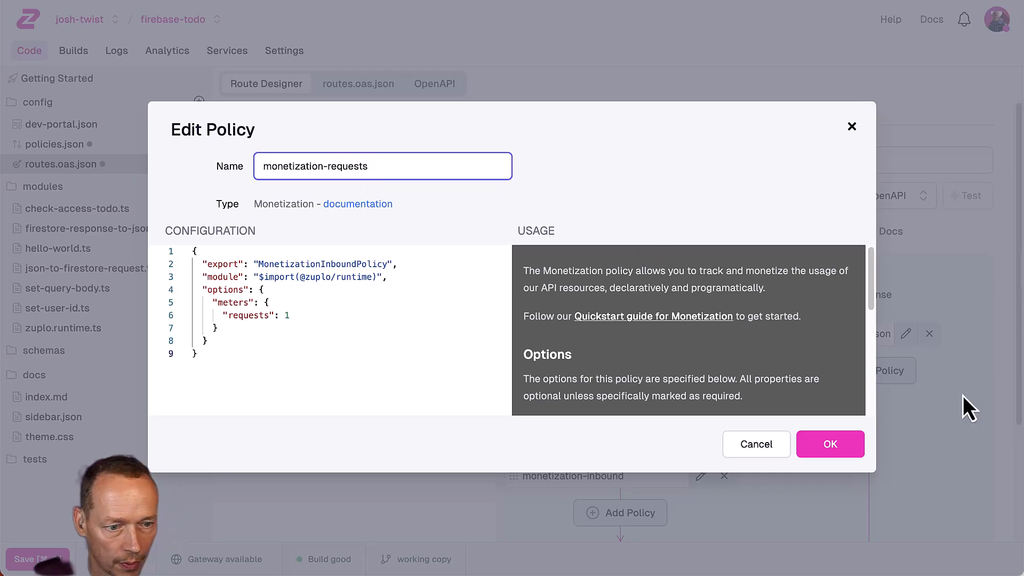
Save the policy as monetization-requests and open the policies list.
{"action": "left_click", "coordinate": [857, 448]}
{"action": "left_click", "coordinate": [98, 148]}
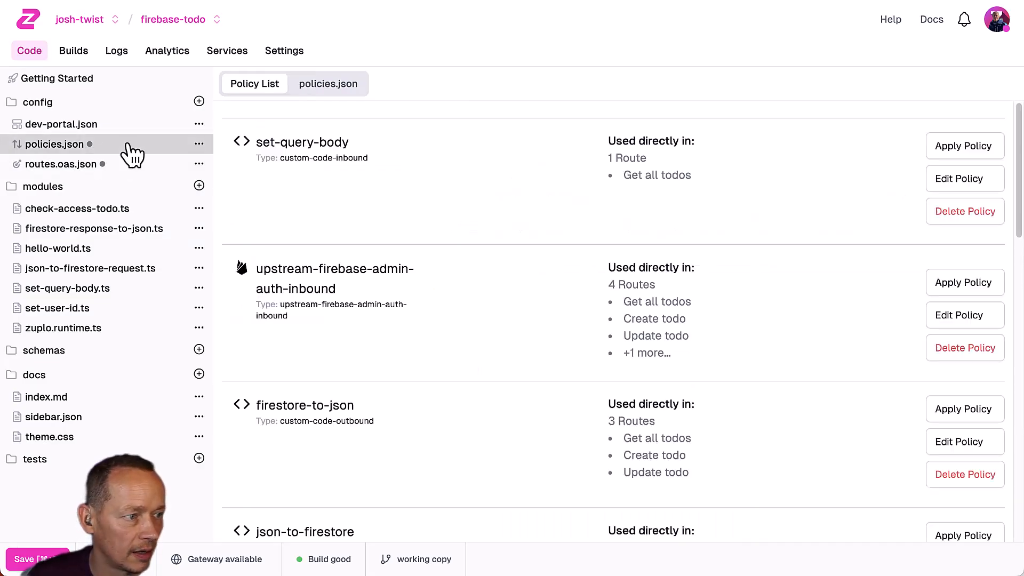
{"action": "scroll", "coordinate": [446, 336], "scroll_direction": "down", "scroll_amount": 10}
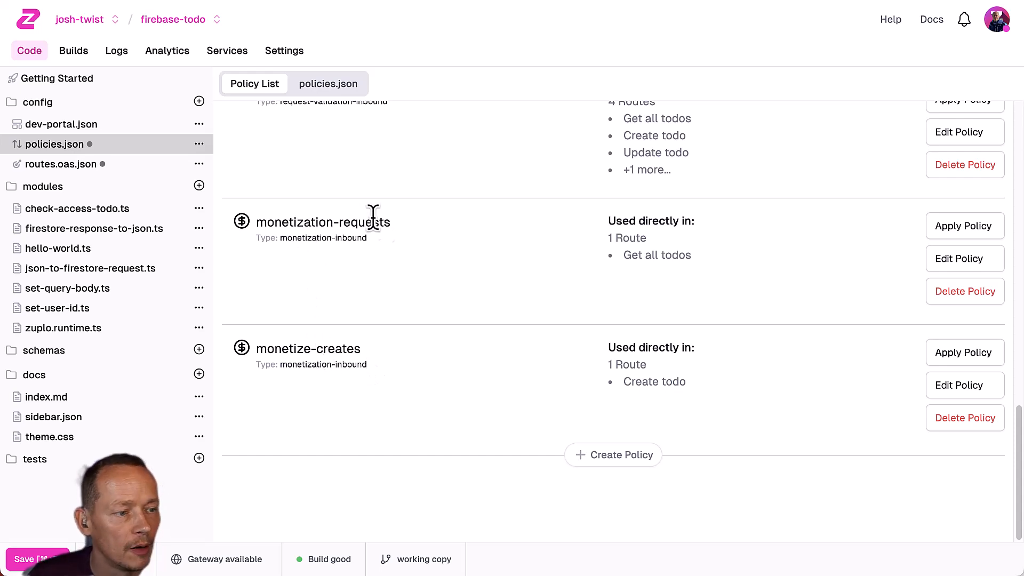
Apply monetization-requests to the Update todo and Delete todo routes and save.
{"action": "left_click", "coordinate": [949, 234]}
{"action": "left_click", "coordinate": [358, 329]}
{"action": "left_click", "coordinate": [358, 371]}
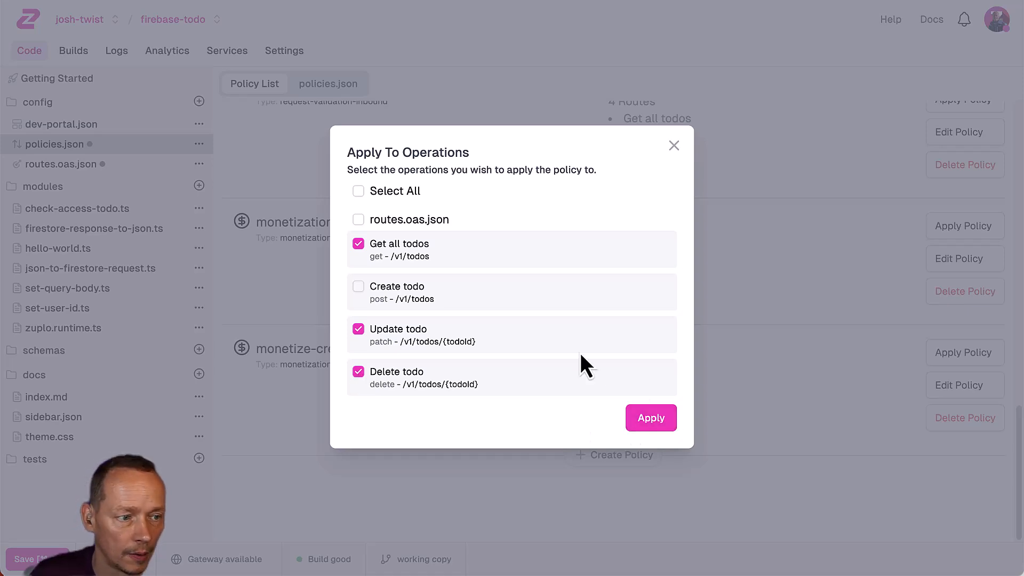
{"action": "left_click", "coordinate": [664, 420]}
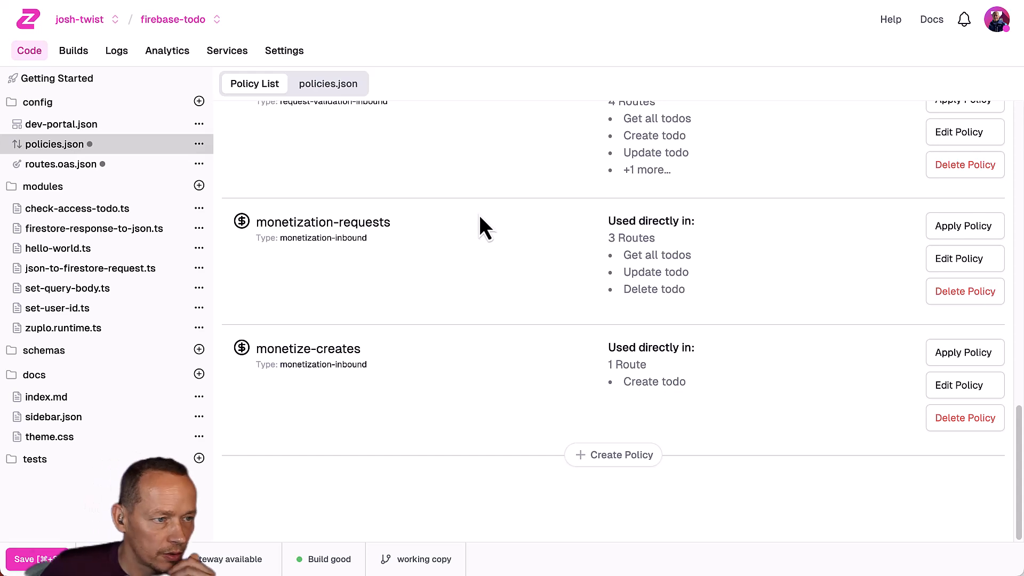
{"action": "left_click", "coordinate": [66, 552]}
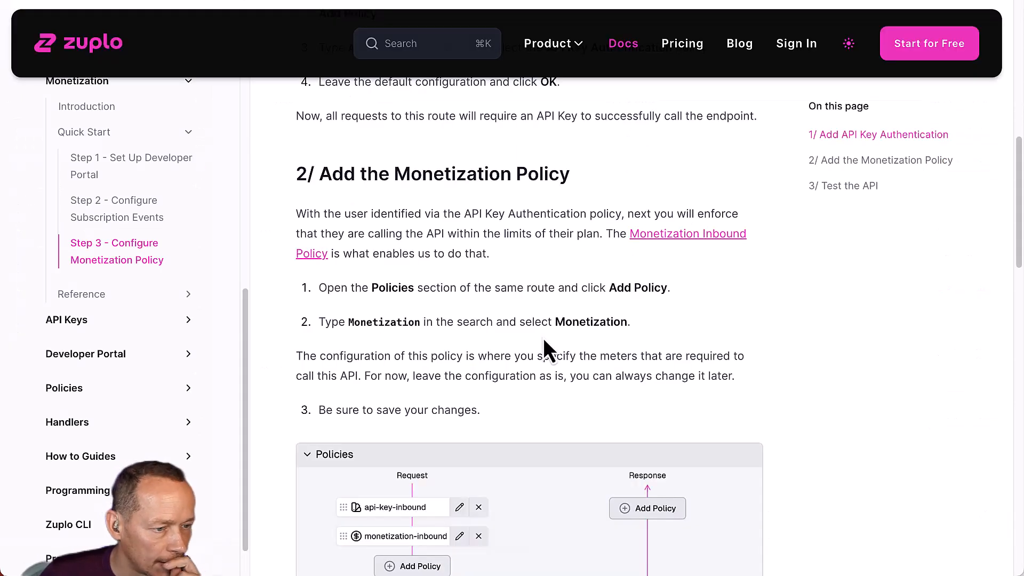
In the portal's API Reference, test GET /v1/todos (Get all todos); it returns 400 Bad Request.
{"action": "scroll", "coordinate": [544, 341], "scroll_direction": "down", "scroll_amount": 9}
{"action": "scroll", "coordinate": [544, 340], "scroll_direction": "down", "scroll_amount": 3}
{"action": "scroll", "coordinate": [544, 337], "scroll_direction": "up", "scroll_amount": 3}
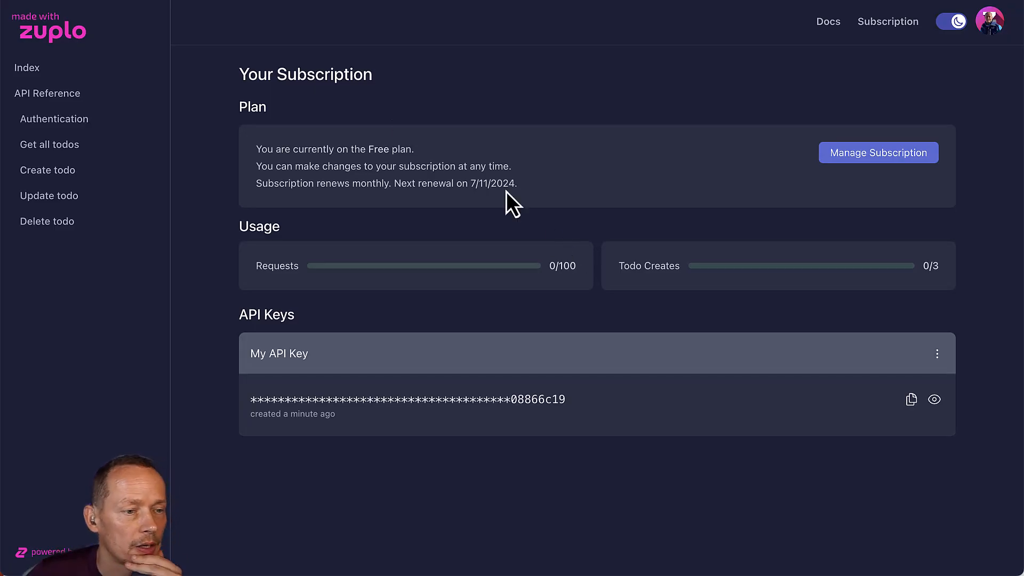
{"action": "left_click", "coordinate": [57, 96]}
{"action": "scroll", "coordinate": [672, 275], "scroll_direction": "down", "scroll_amount": 10}
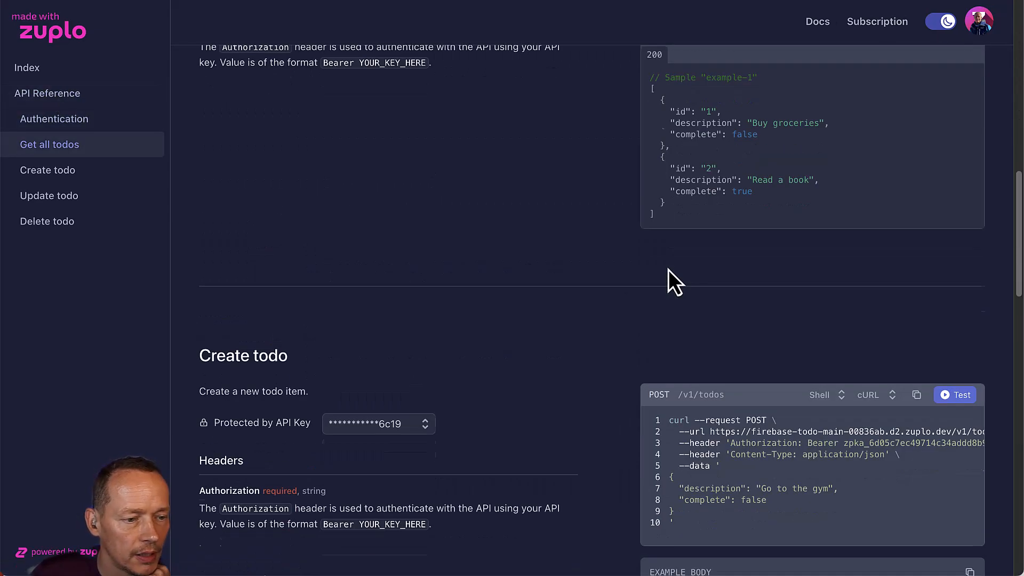
{"action": "scroll", "coordinate": [667, 270], "scroll_direction": "up", "scroll_amount": 2}
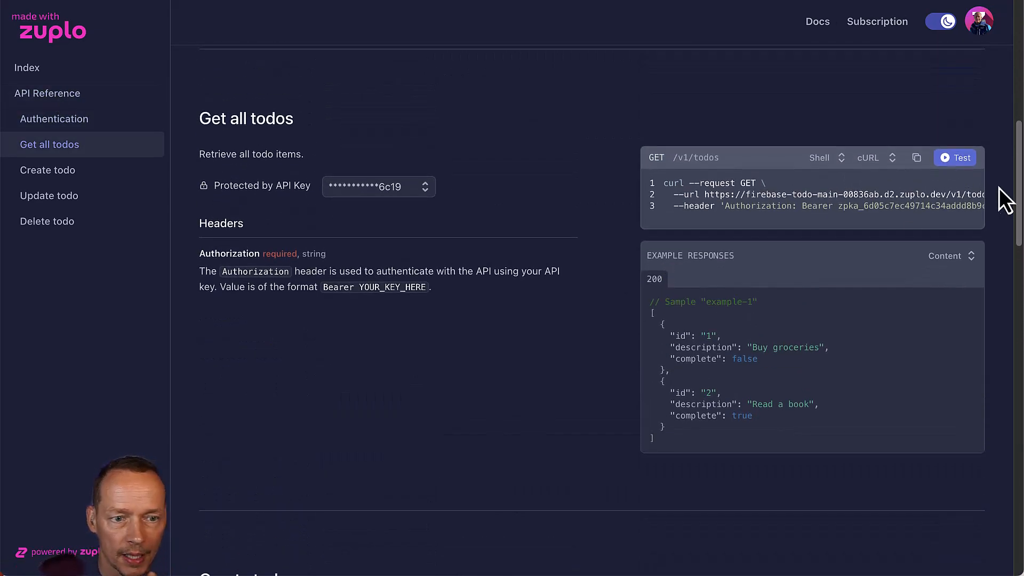
{"action": "left_click", "coordinate": [958, 159]}
{"action": "left_click", "coordinate": [464, 158]}
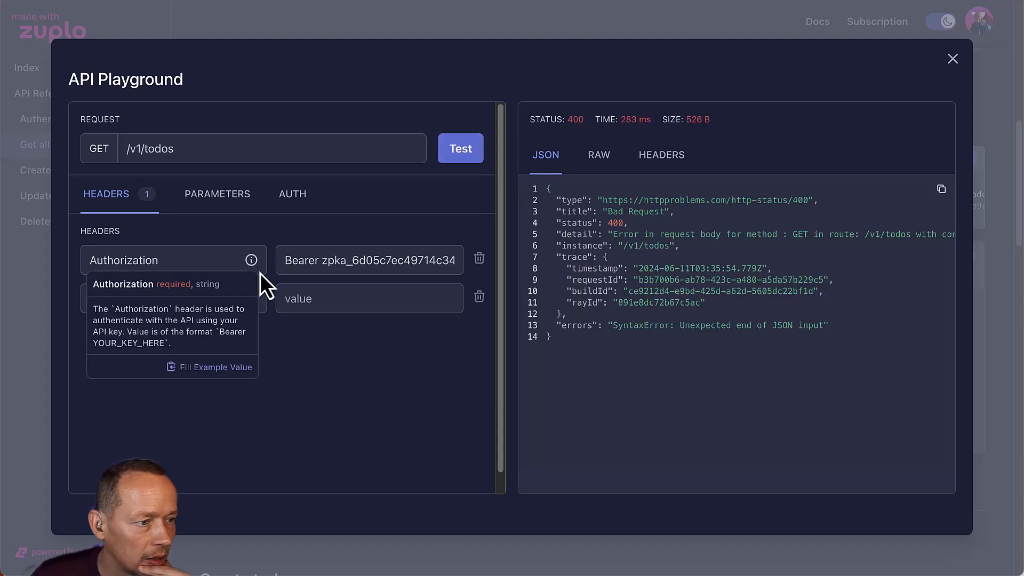
{"action": "left_click", "coordinate": [953, 59]}
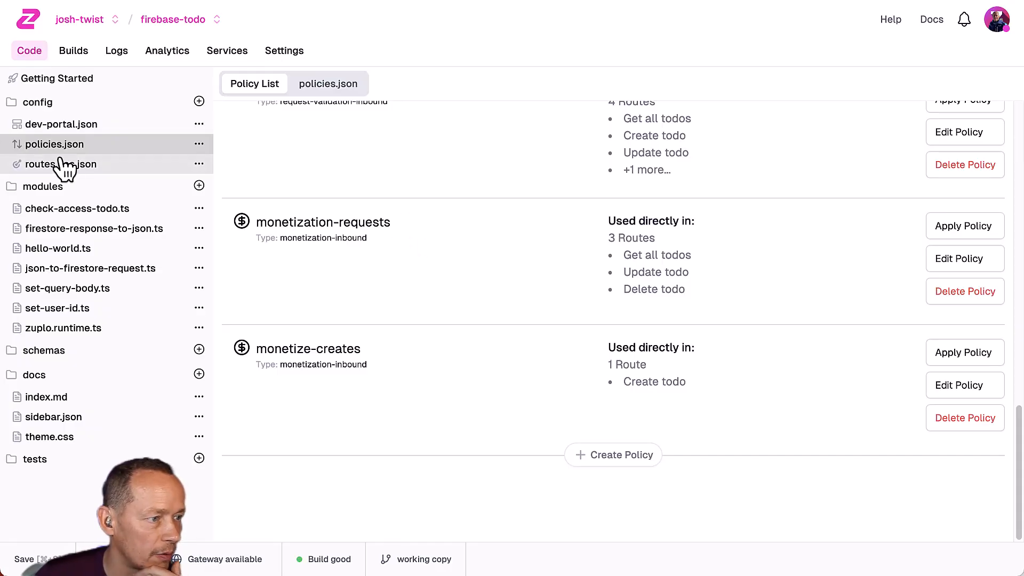
In routes.oas.json, remove request-validation-inbound from the Get all todos route and save to rebuild.
{"action": "left_click", "coordinate": [64, 167]}
{"action": "left_click", "coordinate": [384, 213]}
{"action": "left_click", "coordinate": [656, 288]}
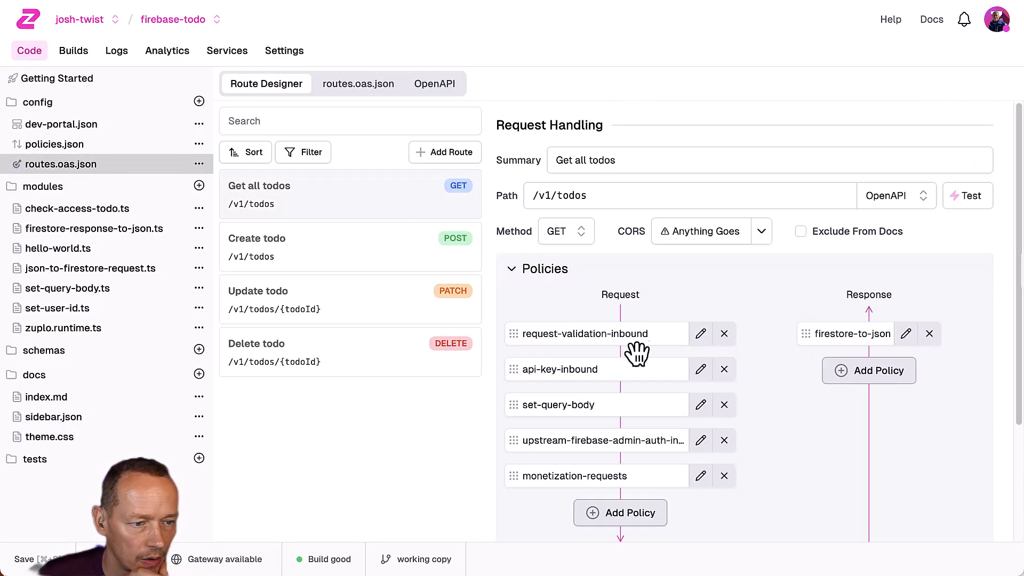
{"action": "left_click", "coordinate": [724, 333]}
{"action": "left_click", "coordinate": [647, 320]}
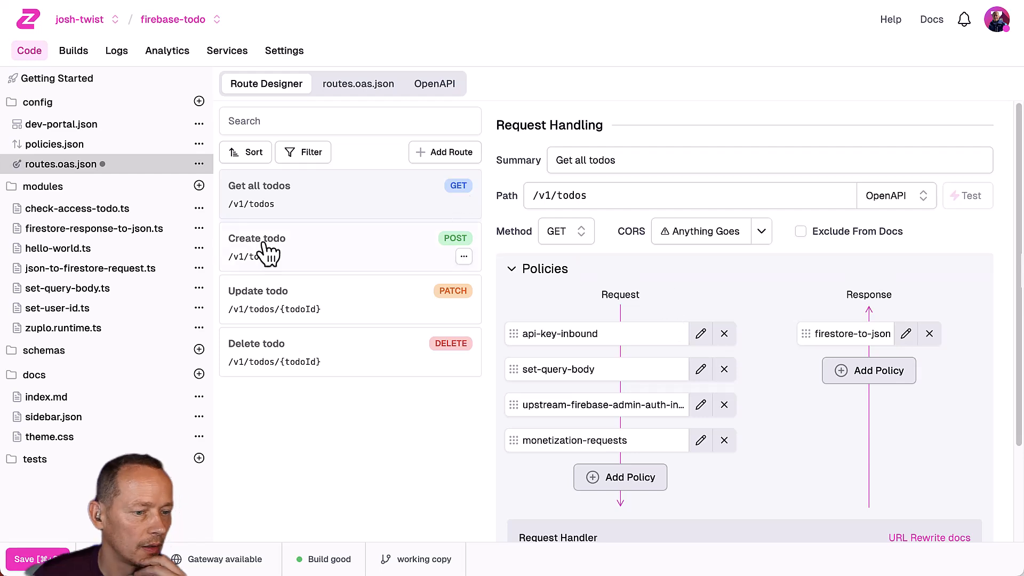
{"action": "key", "text": "super+s"}
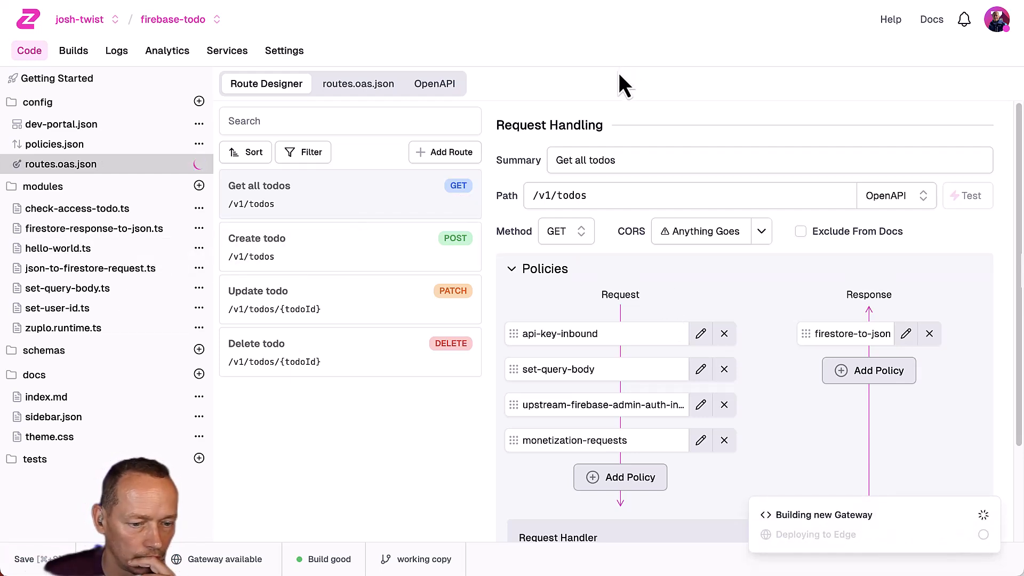
{"action": "left_click", "coordinate": [299, 0]}
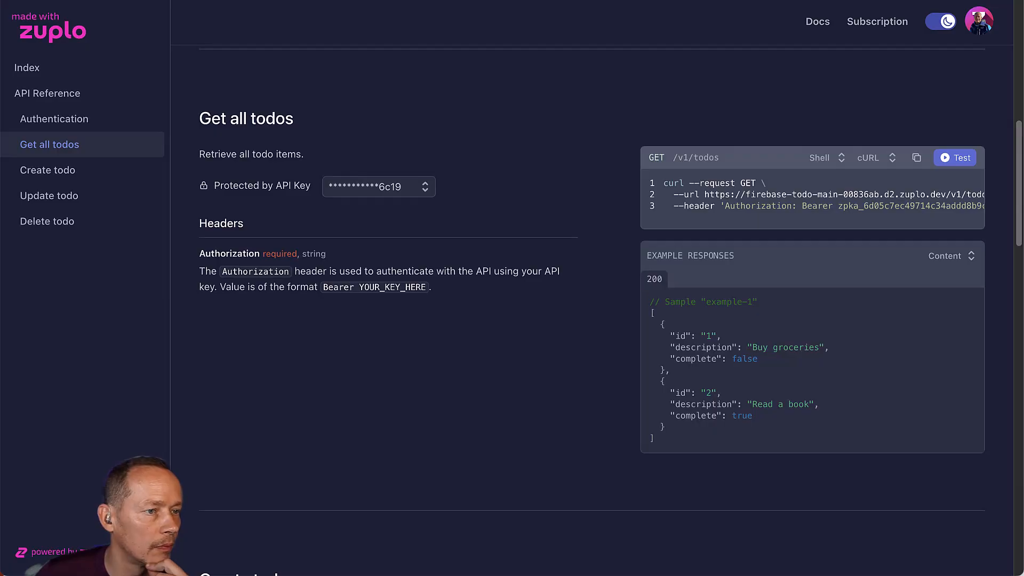
Re-test Get all todos several times; GET /v1/todos now returns 200.
{"action": "left_click", "coordinate": [958, 158]}
{"action": "left_click", "coordinate": [471, 152]}
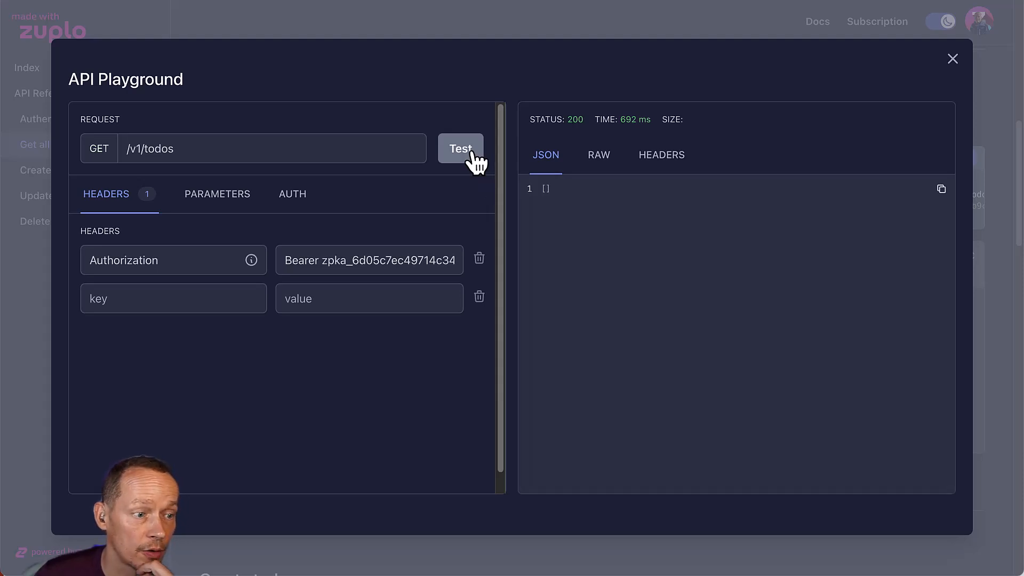
{"action": "left_click", "coordinate": [472, 152]}
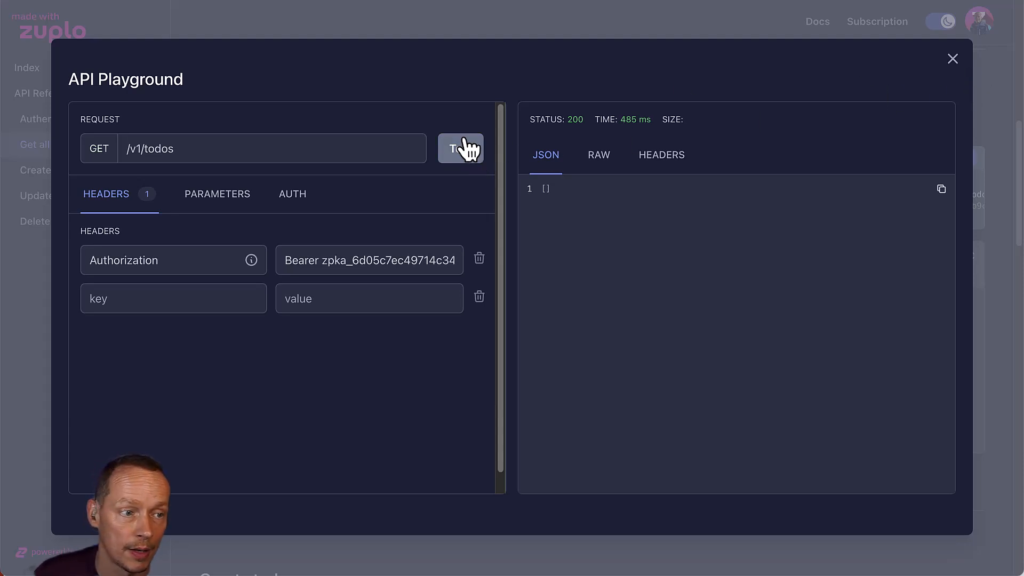
{"action": "left_click", "coordinate": [471, 152]}
{"action": "left_click", "coordinate": [471, 152]}
{"action": "left_click", "coordinate": [953, 58]}
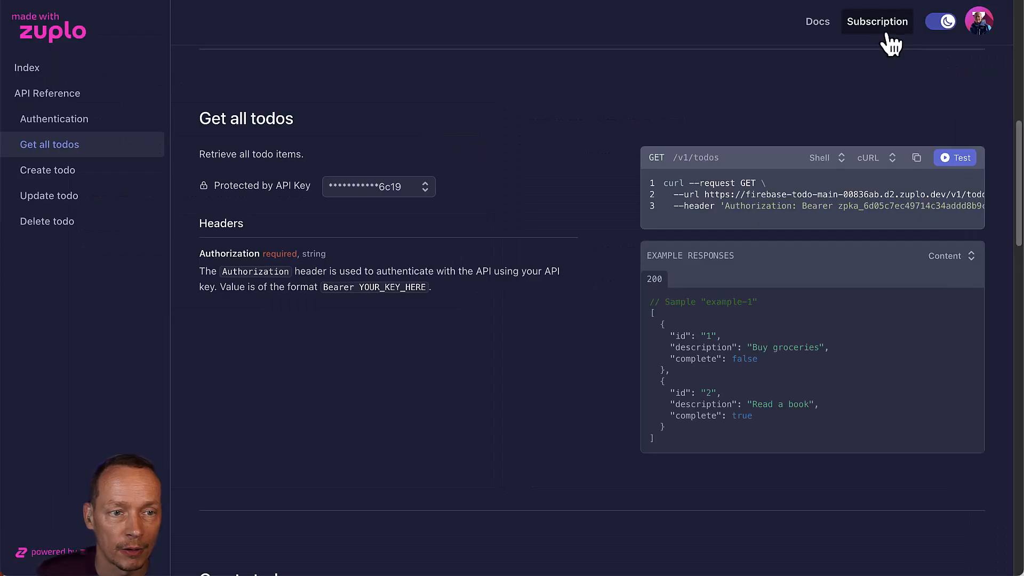
Check Subscription usage reads 4/100 requests and 0/3 todo creates, then return to API Reference.
{"action": "left_click", "coordinate": [879, 22]}
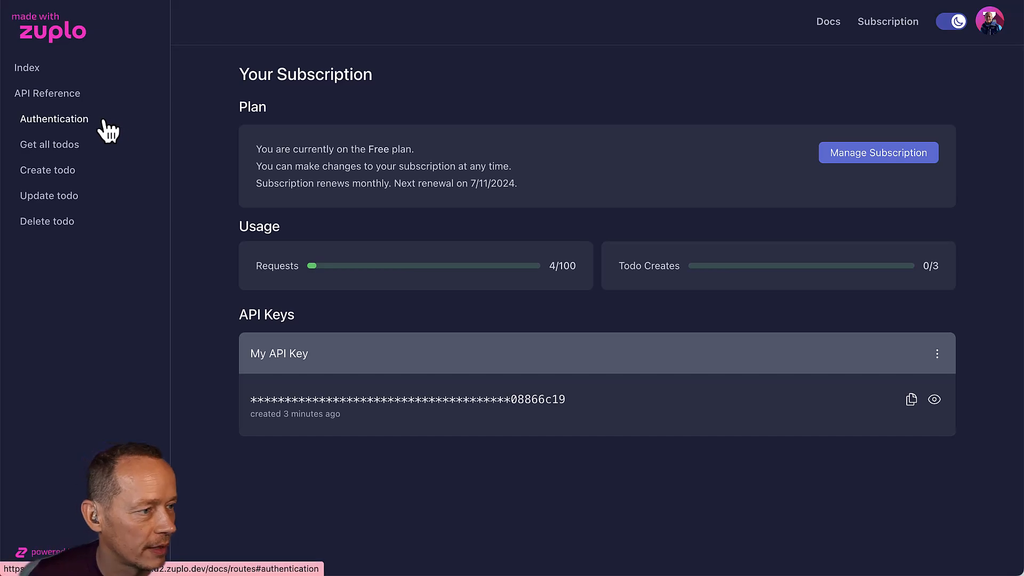
{"action": "left_click", "coordinate": [86, 96]}
{"action": "scroll", "coordinate": [464, 341], "scroll_direction": "down", "scroll_amount": 15}
{"action": "scroll", "coordinate": [464, 340], "scroll_direction": "up", "scroll_amount": 1}
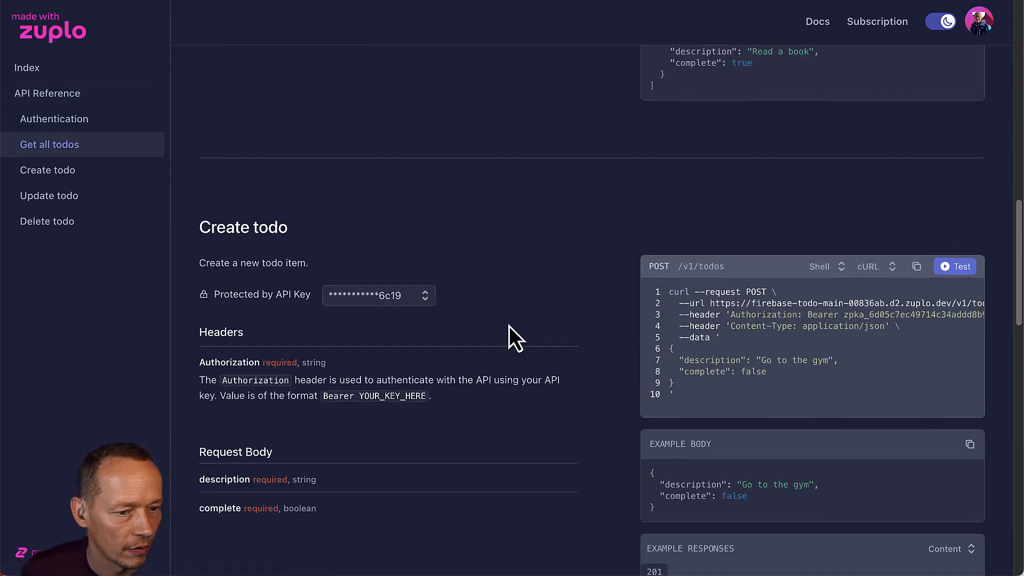
Create todos 'Go to the gym' and 'Go to the shops' from the Create todo playground.
{"action": "left_click", "coordinate": [958, 269]}
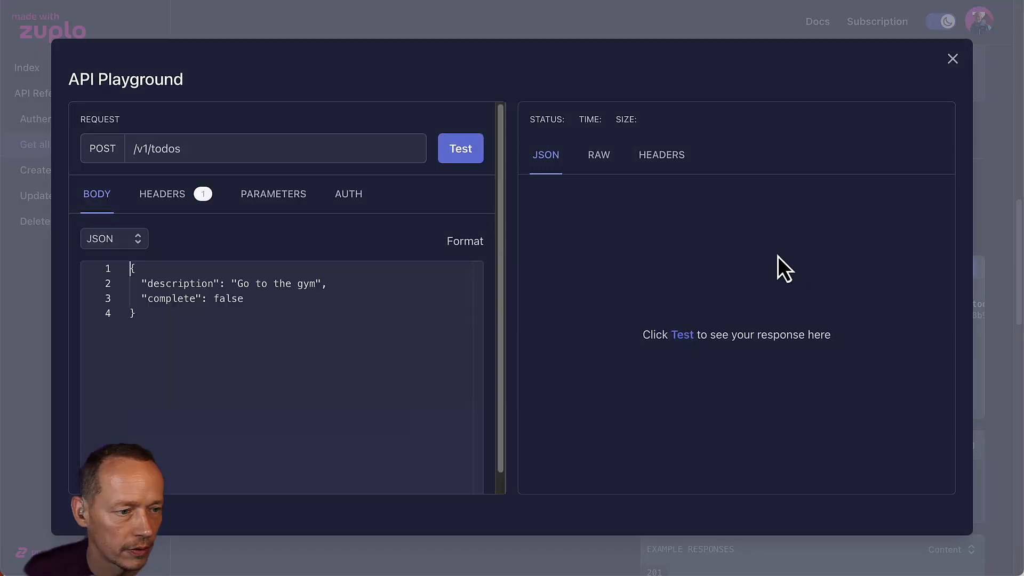
{"action": "left_click", "coordinate": [470, 157]}
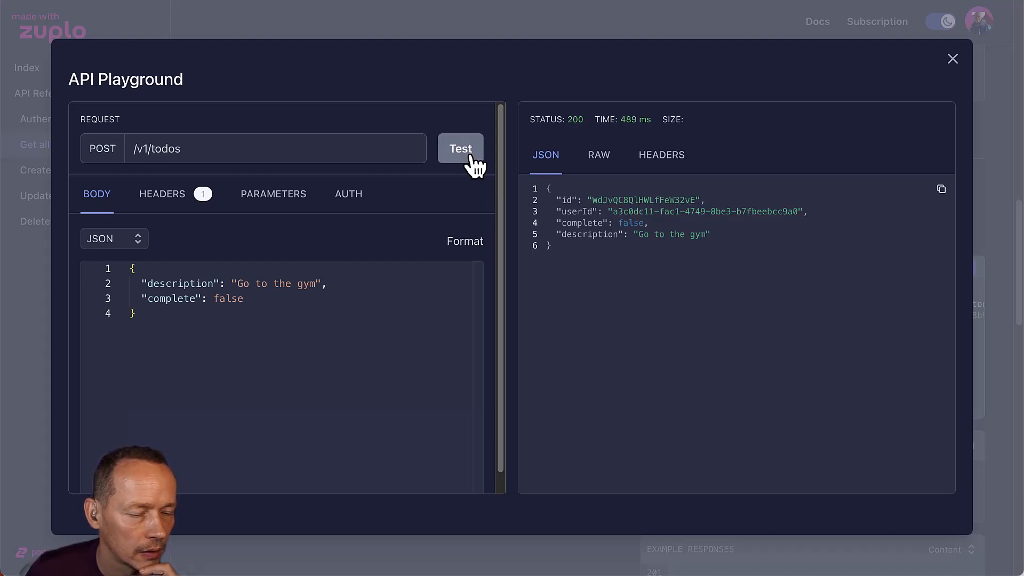
{"action": "left_click_drag", "start_coordinate": [316, 282], "coordinate": [270, 281]}
{"action": "type", "text": "the shops"}
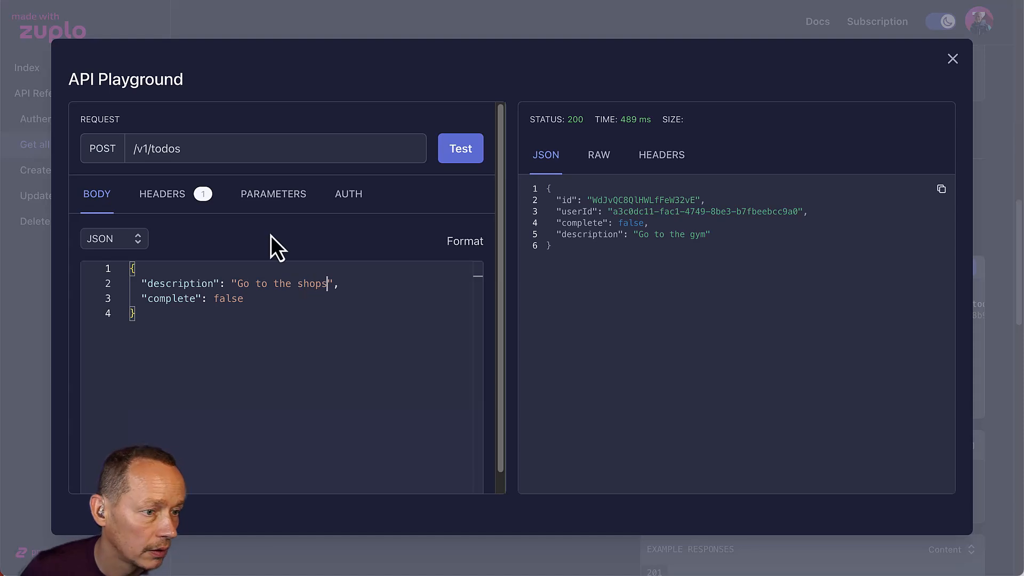
{"action": "left_click", "coordinate": [452, 156]}
Create todos 'Go to the dry cleaners' and 'Go to the swimming pool' by editing the description.
{"action": "double_click", "coordinate": [317, 283]}
{"action": "type", "text": "dry"}
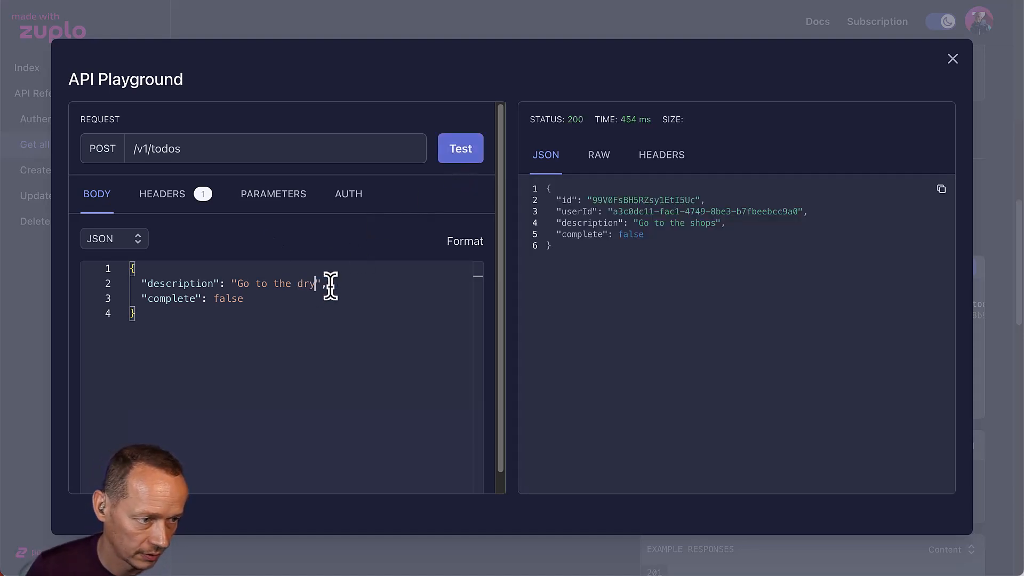
{"action": "type", "text": " cleaners"}
{"action": "left_click", "coordinate": [474, 156]}
{"action": "double_click", "coordinate": [311, 283]}
{"action": "key", "text": "Delete"}
{"action": "key", "text": "Delete"}
{"action": "key", "text": "Delete"}
{"action": "key", "text": "Delete"}
{"action": "key", "text": "Delete"}
{"action": "key", "text": "Delete"}
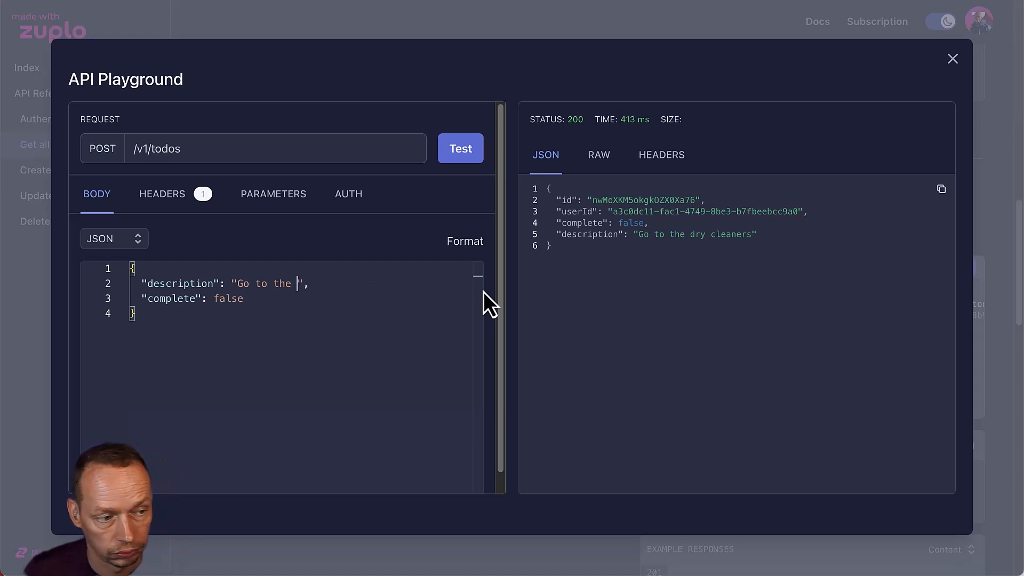
{"action": "type", "text": "swimming pool"}
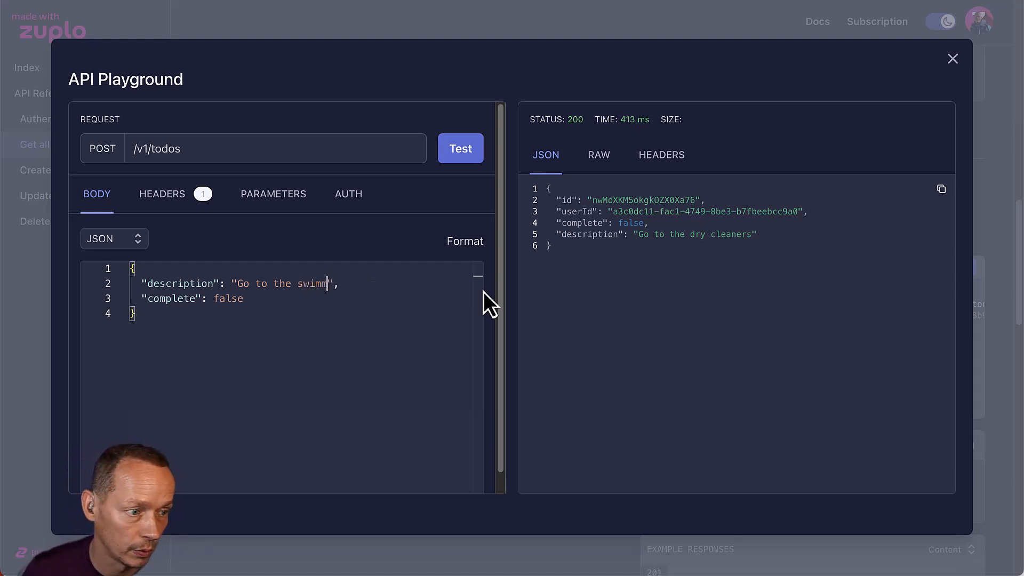
{"action": "left_click", "coordinate": [476, 159]}
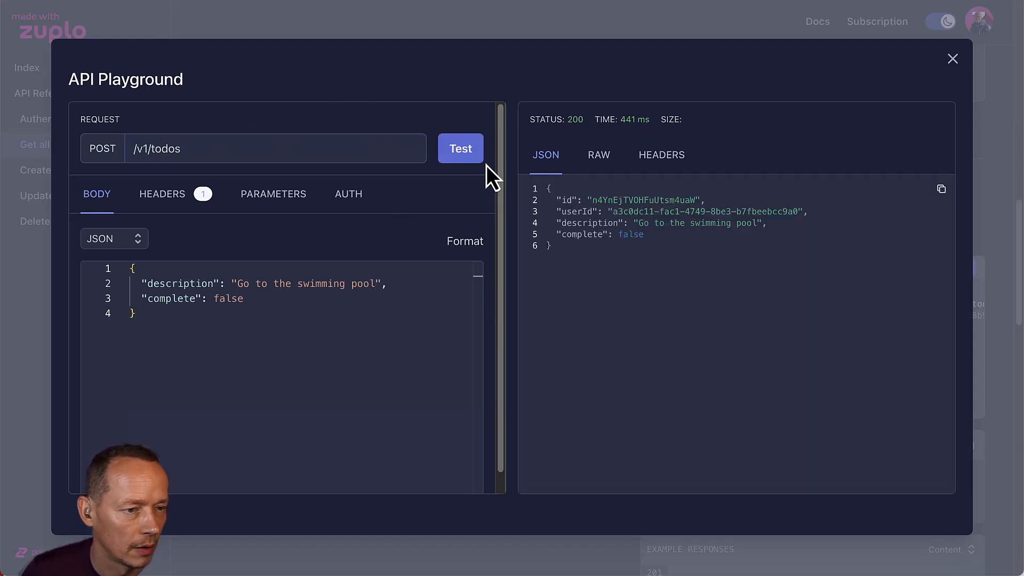
{"action": "left_click", "coordinate": [951, 59]}
{"action": "scroll", "coordinate": [597, 185], "scroll_direction": "up", "scroll_amount": 15}
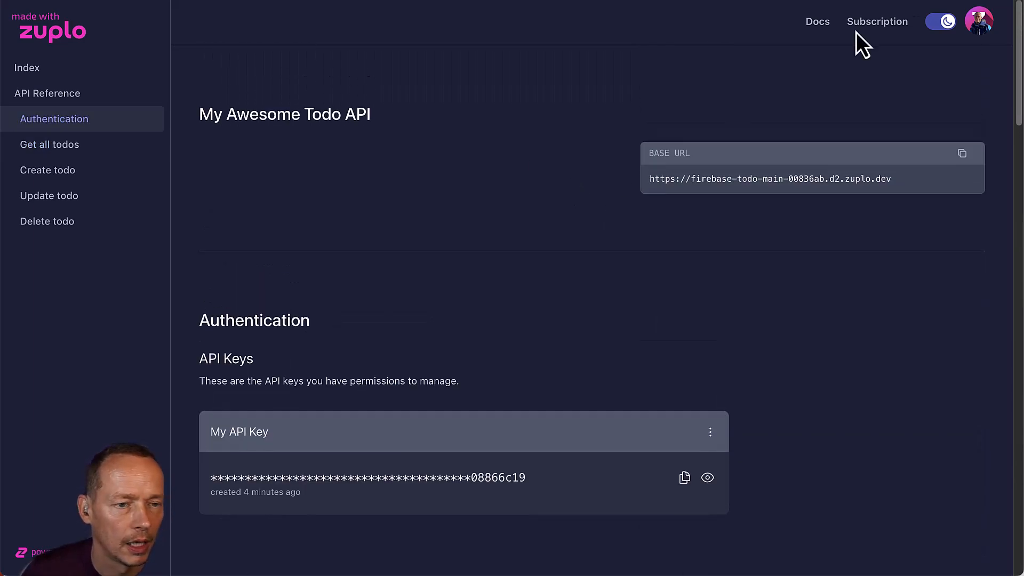
Confirm usage shows 4/3 todo creates, then list all four todos via GET /v1/todos (200).
{"action": "left_click", "coordinate": [871, 32]}
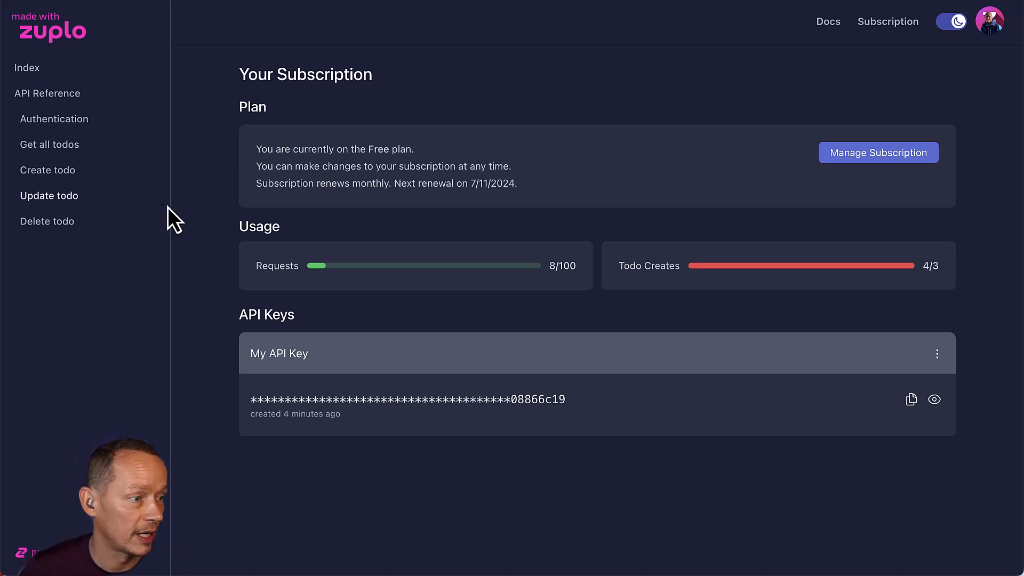
{"action": "left_click", "coordinate": [67, 97]}
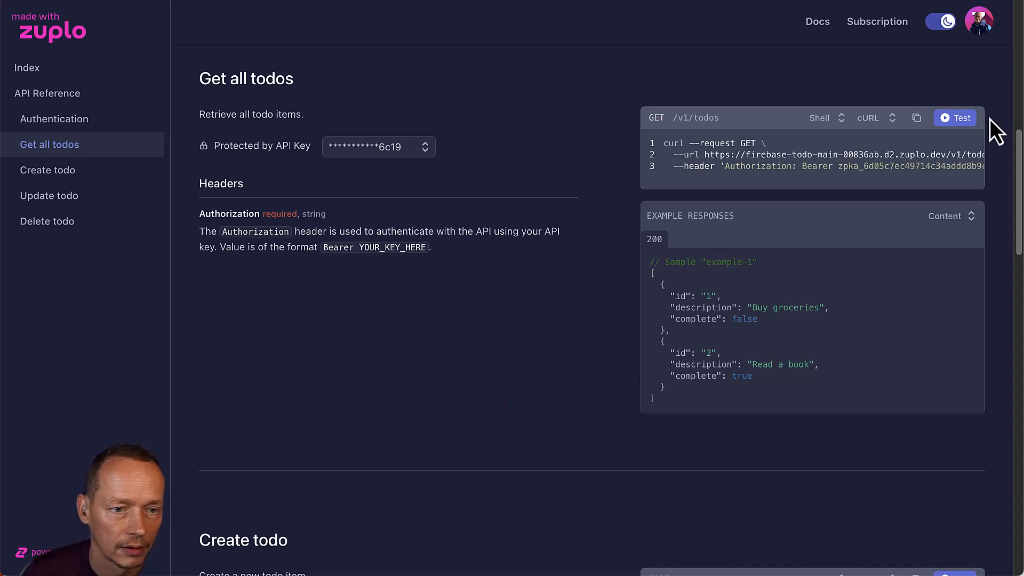
{"action": "left_click", "coordinate": [957, 118]}
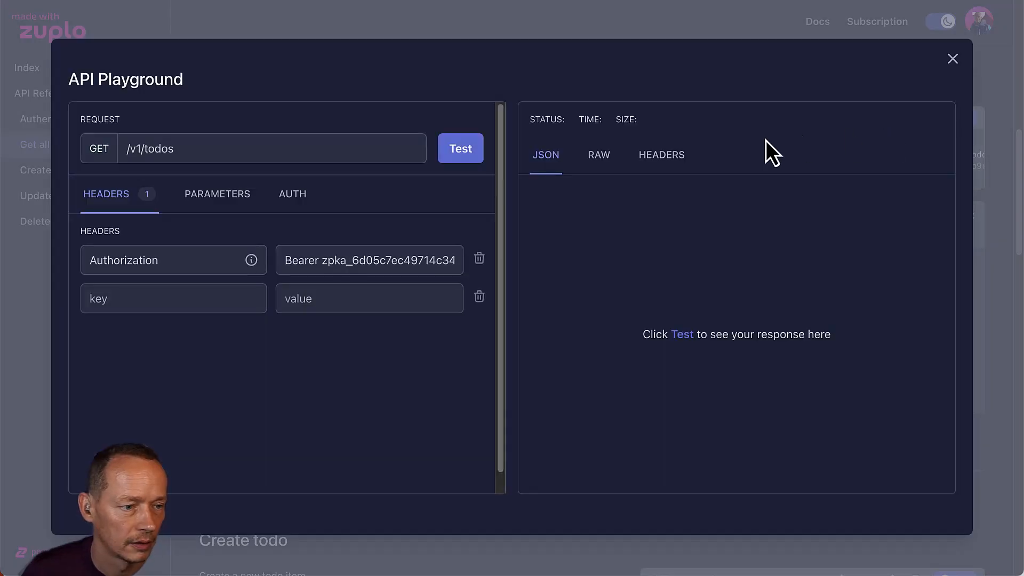
{"action": "left_click", "coordinate": [452, 151]}
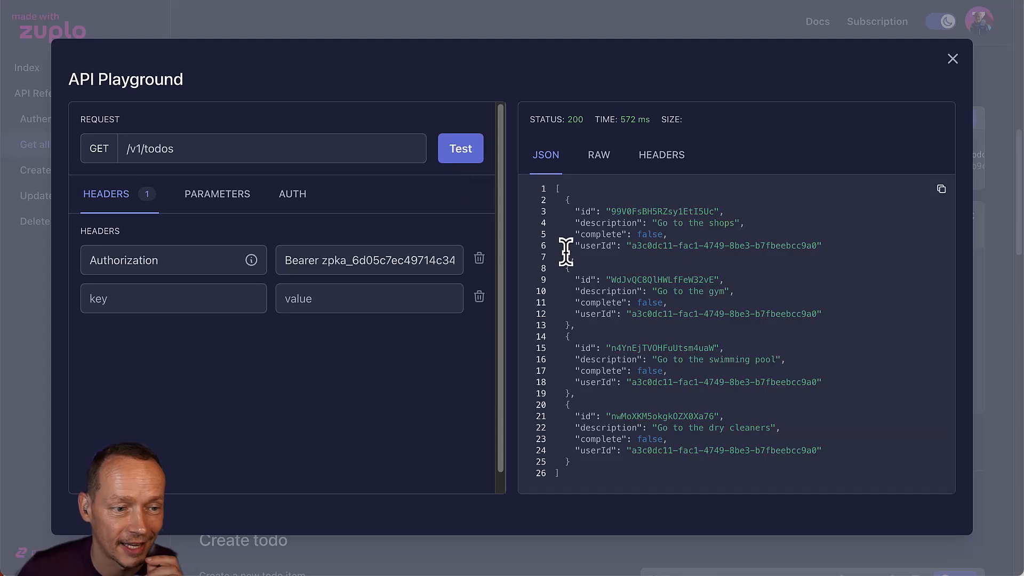
{"action": "left_click", "coordinate": [458, 156]}
{"action": "left_click", "coordinate": [457, 155]}
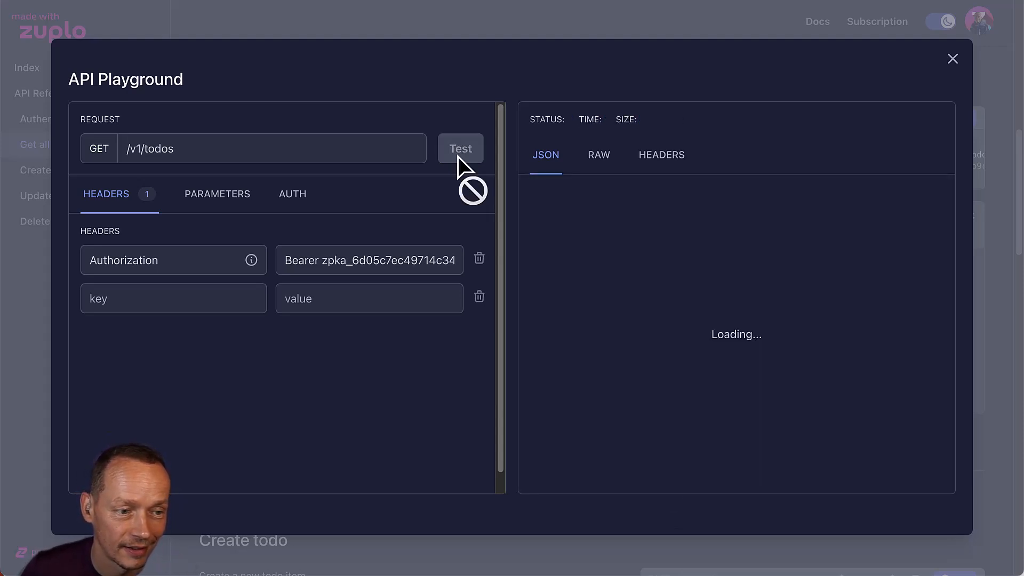
{"action": "left_click", "coordinate": [953, 59]}
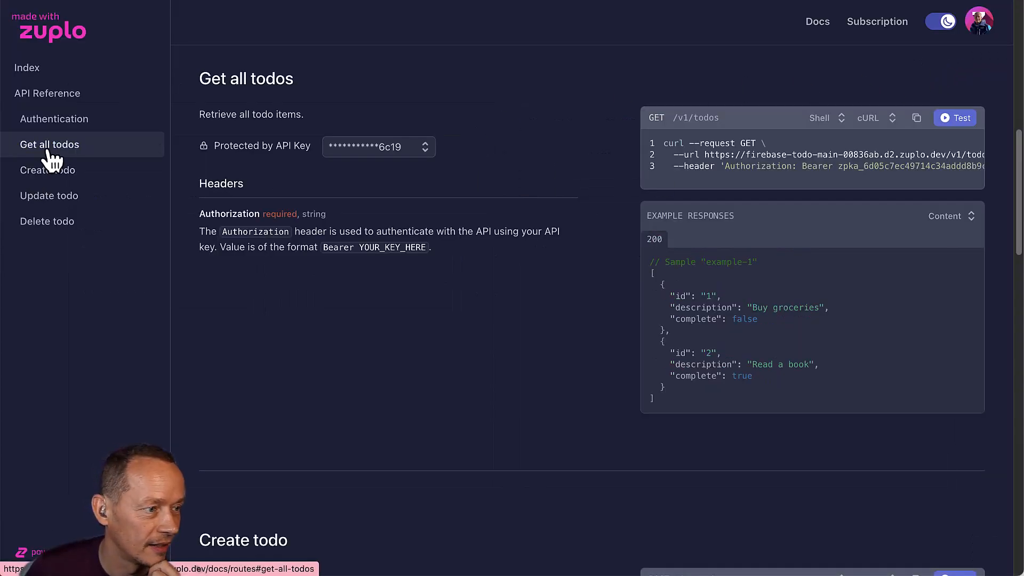
{"action": "left_click", "coordinate": [48, 168]}
Attempt another Create todo request, which fails with 429 Quota Exceeded.
{"action": "left_click", "coordinate": [945, 115]}
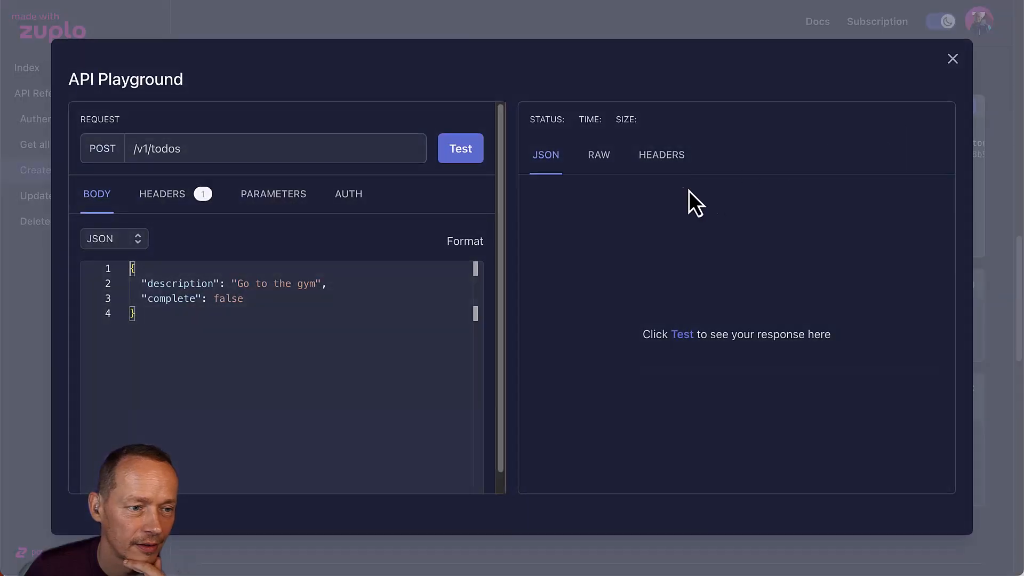
{"action": "left_click", "coordinate": [462, 160]}
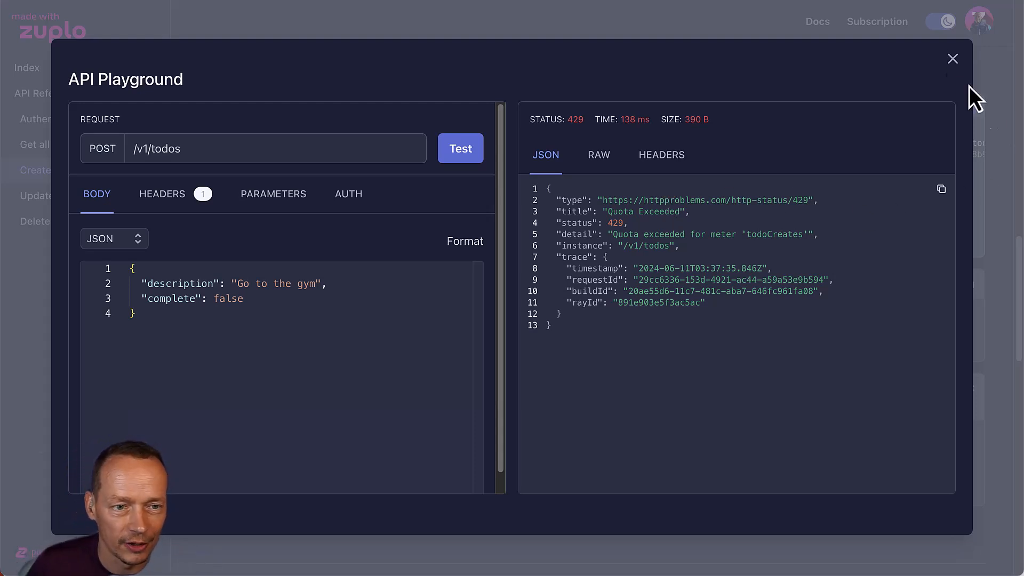
{"action": "left_click", "coordinate": [952, 59]}
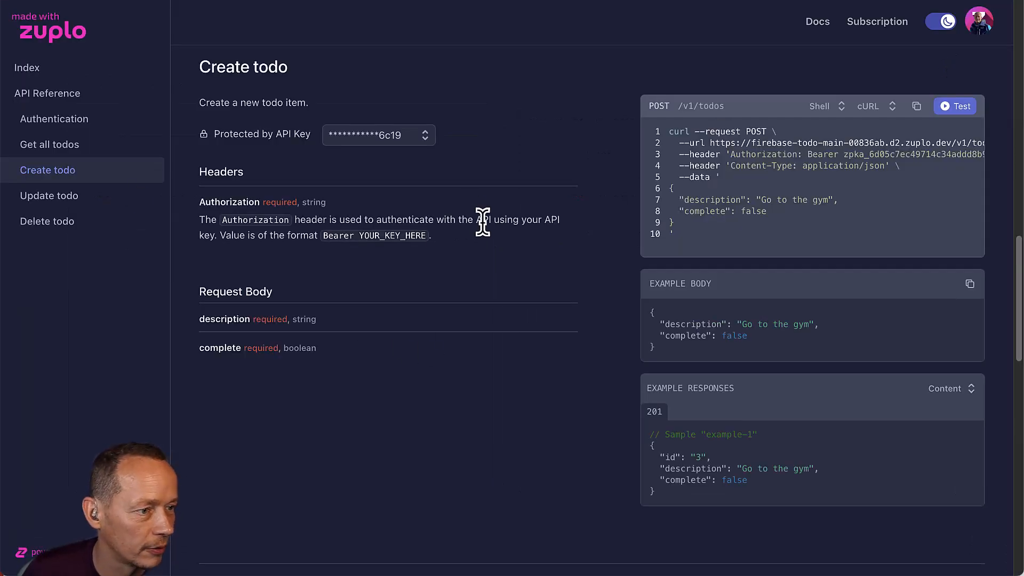
List all todos and copy the 'Go to the gym' todo's id.
{"action": "scroll", "coordinate": [482, 222], "scroll_direction": "up", "scroll_amount": 5}
{"action": "left_click", "coordinate": [934, 240]}
{"action": "left_click", "coordinate": [467, 161]}
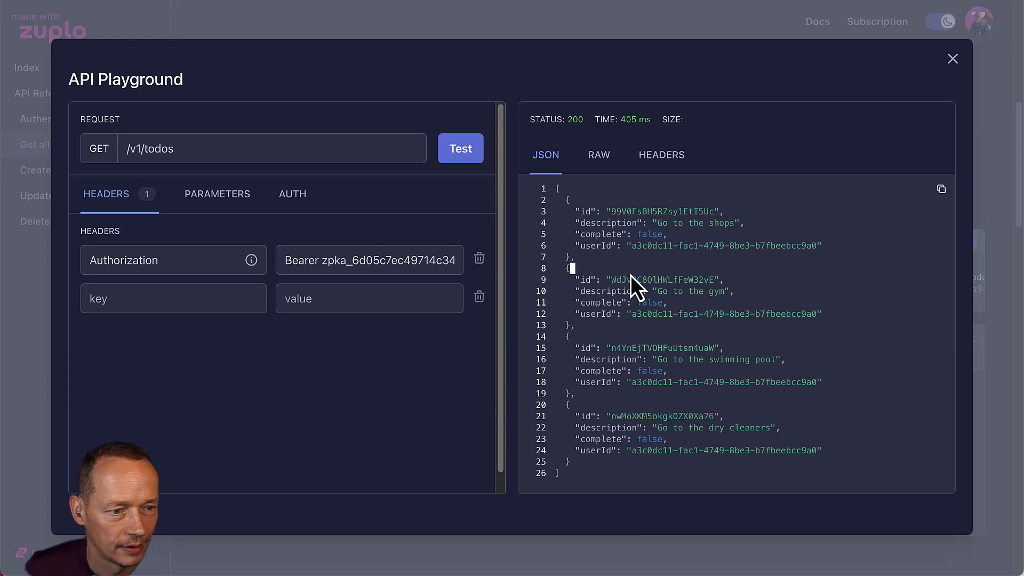
{"action": "double_click", "coordinate": [663, 280]}
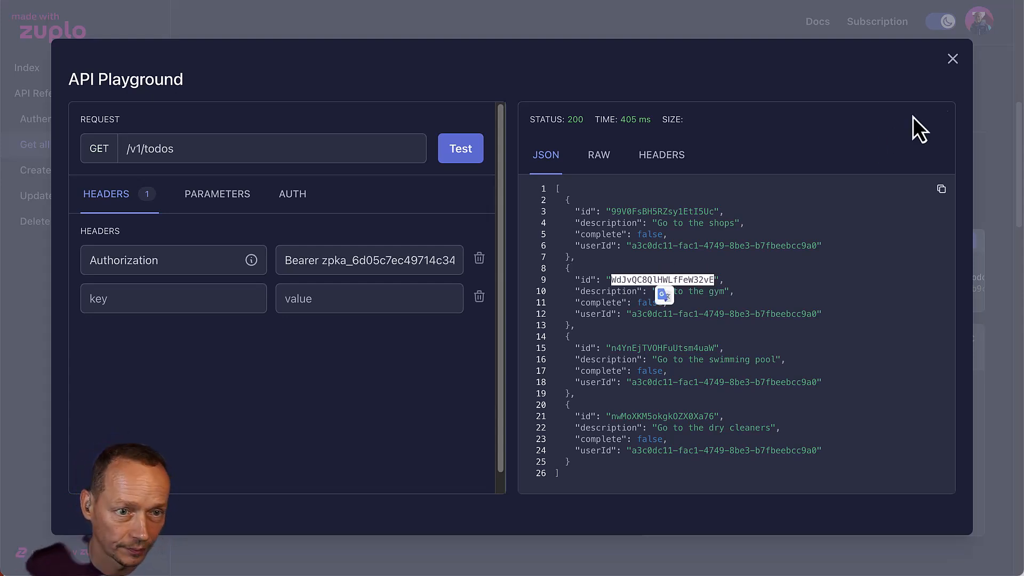
{"action": "left_click", "coordinate": [952, 59]}
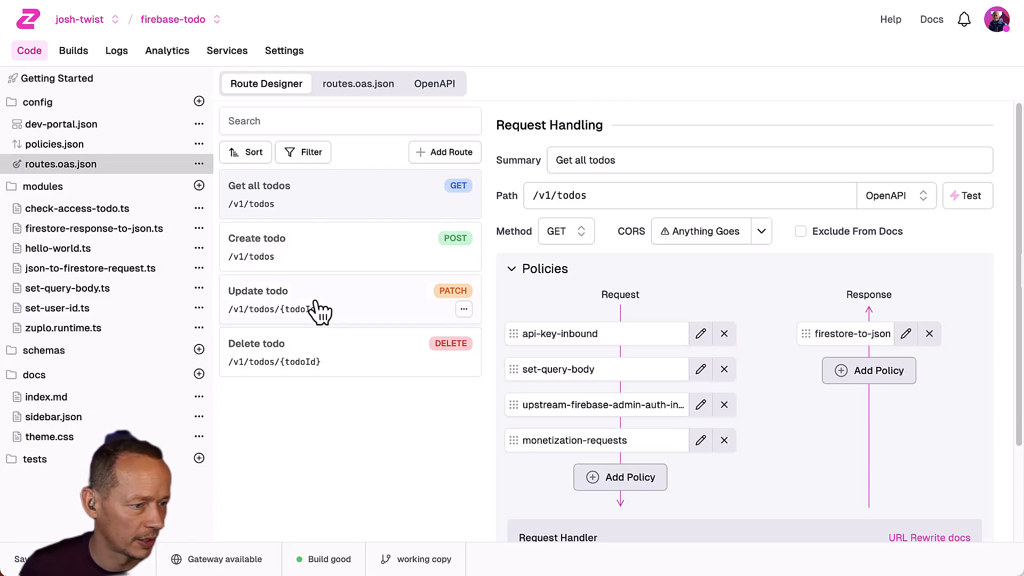
Remove request-validation-inbound from the Delete todo route.
{"action": "left_click", "coordinate": [320, 348]}
{"action": "left_click", "coordinate": [723, 333]}
{"action": "left_click", "coordinate": [650, 321]}
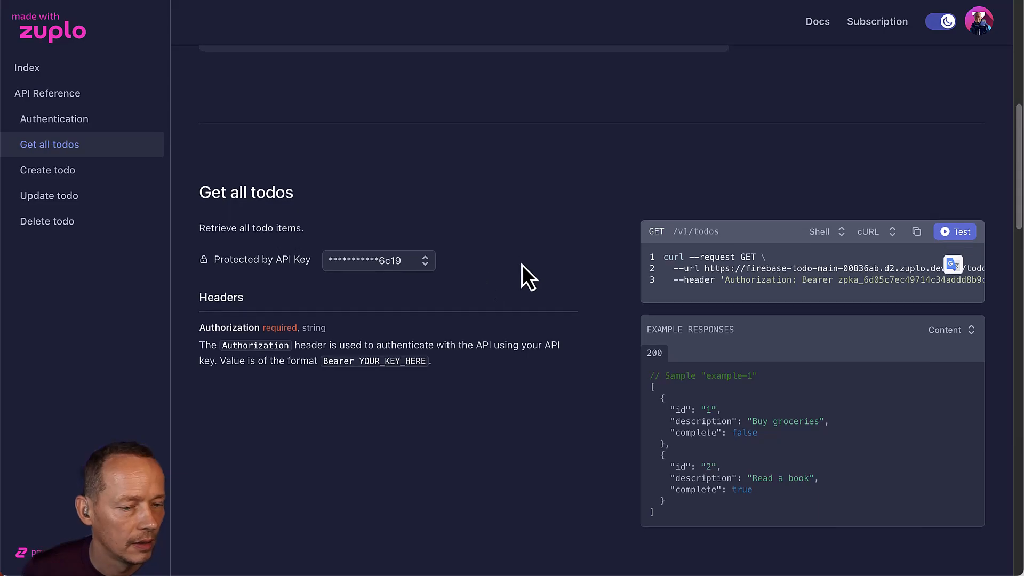
{"action": "scroll", "coordinate": [522, 264], "scroll_direction": "down", "scroll_amount": 20}
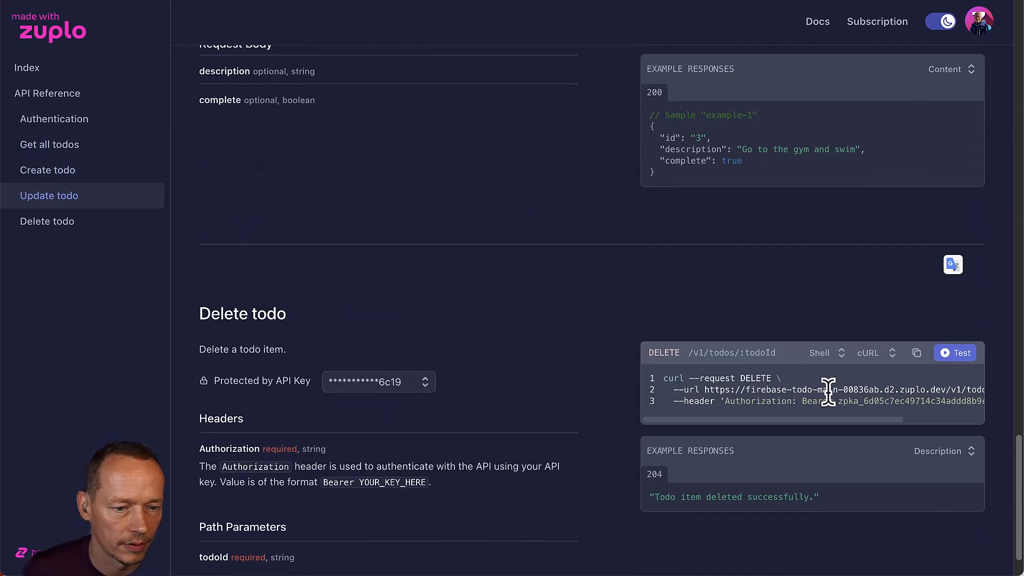
Delete the gym todo via DELETE /v1/todos, pasting its id in place of :todoId.
{"action": "left_click", "coordinate": [952, 354]}
{"action": "double_click", "coordinate": [214, 148]}
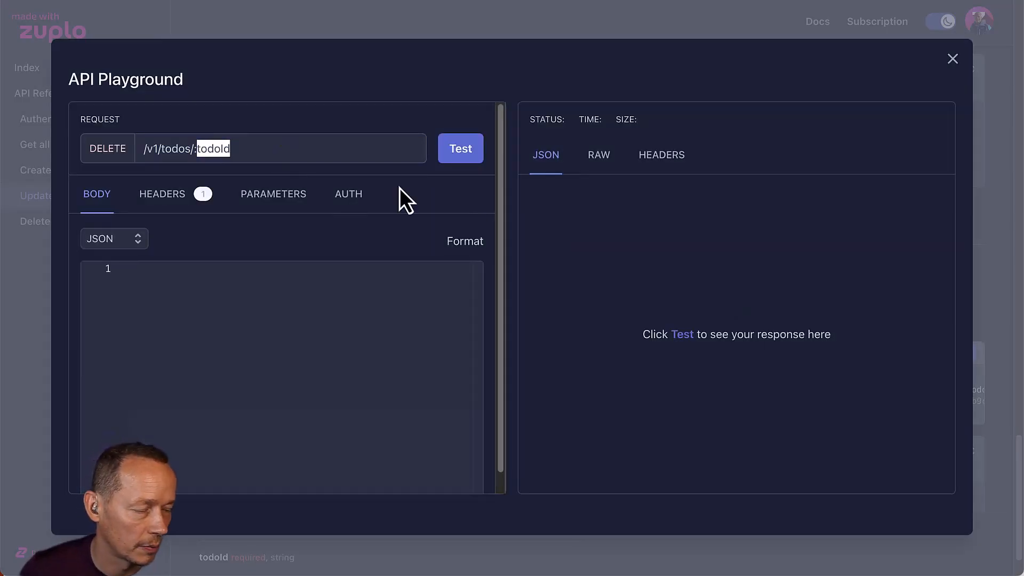
{"action": "key", "text": "BackSpace"}
{"action": "key", "text": "BackSpace"}
{"action": "type", "text": "WdJvQC8QIHWLfFeW32vE"}
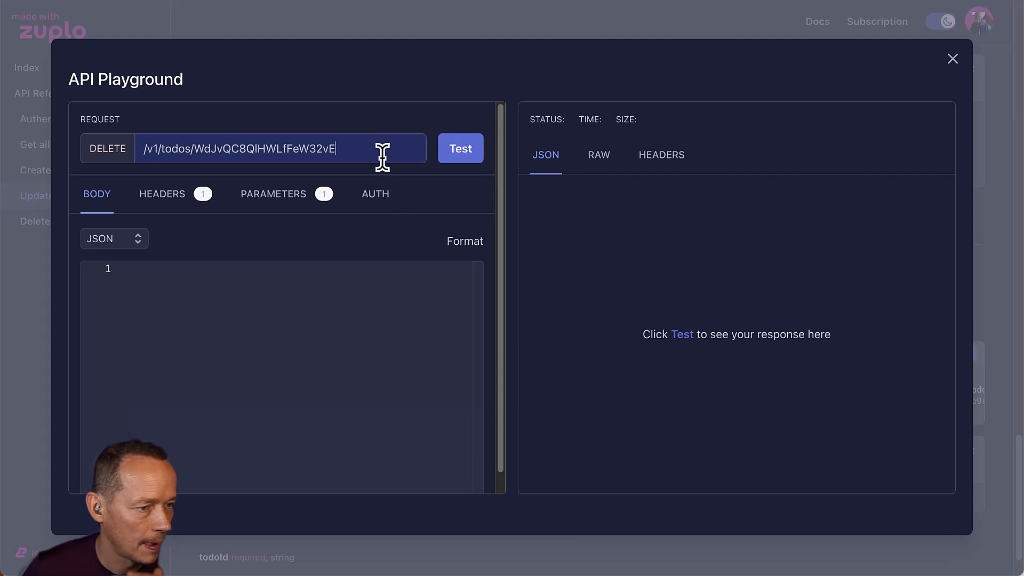
{"action": "left_click", "coordinate": [453, 154]}
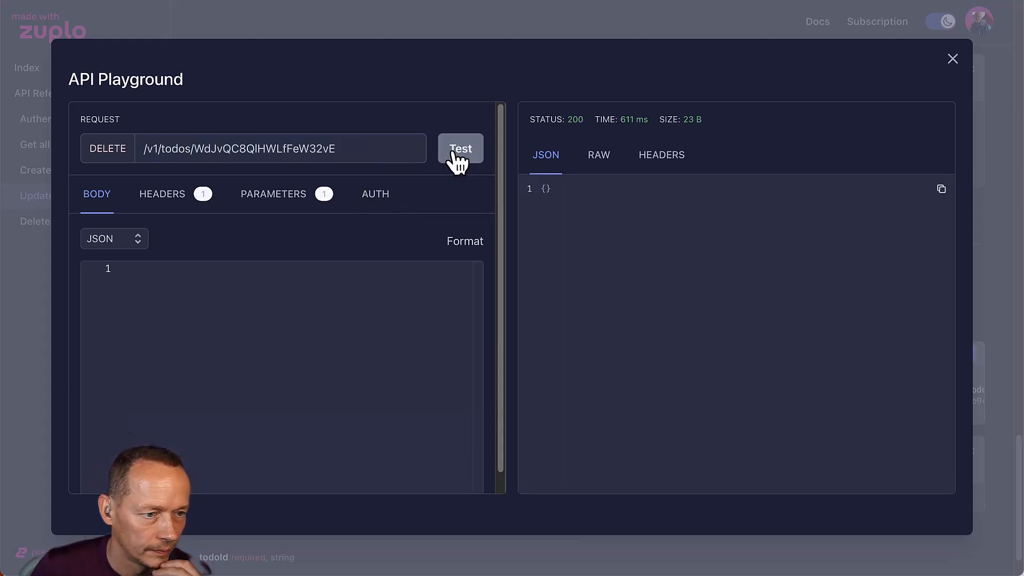
{"action": "left_click", "coordinate": [953, 58]}
Confirm three todos remain via Get all todos, and check usage reads 8/100 requests.
{"action": "scroll", "coordinate": [356, 191], "scroll_direction": "up", "scroll_amount": 8}
{"action": "scroll", "coordinate": [356, 191], "scroll_direction": "up", "scroll_amount": 15}
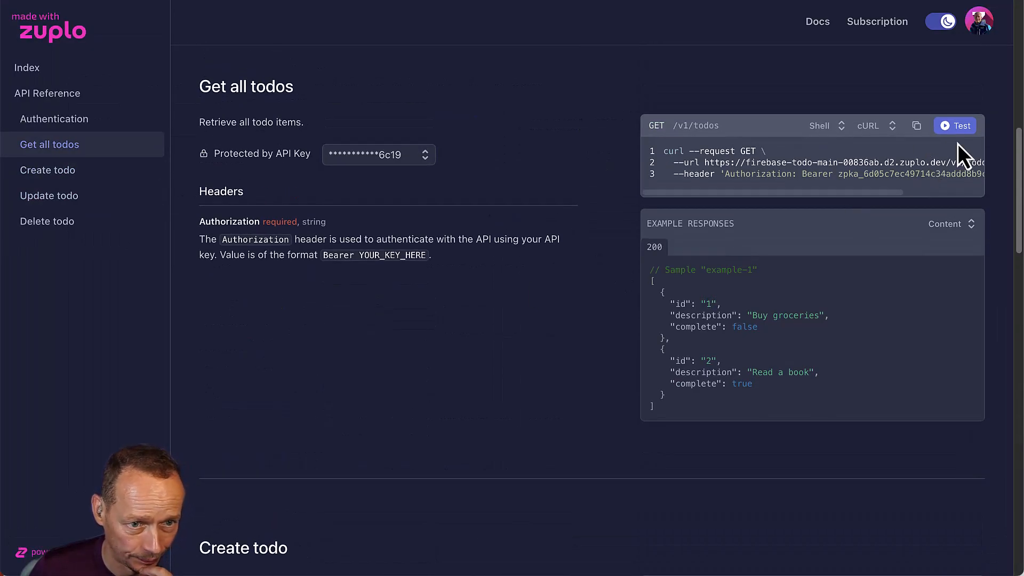
{"action": "left_click", "coordinate": [954, 127]}
{"action": "left_click", "coordinate": [447, 152]}
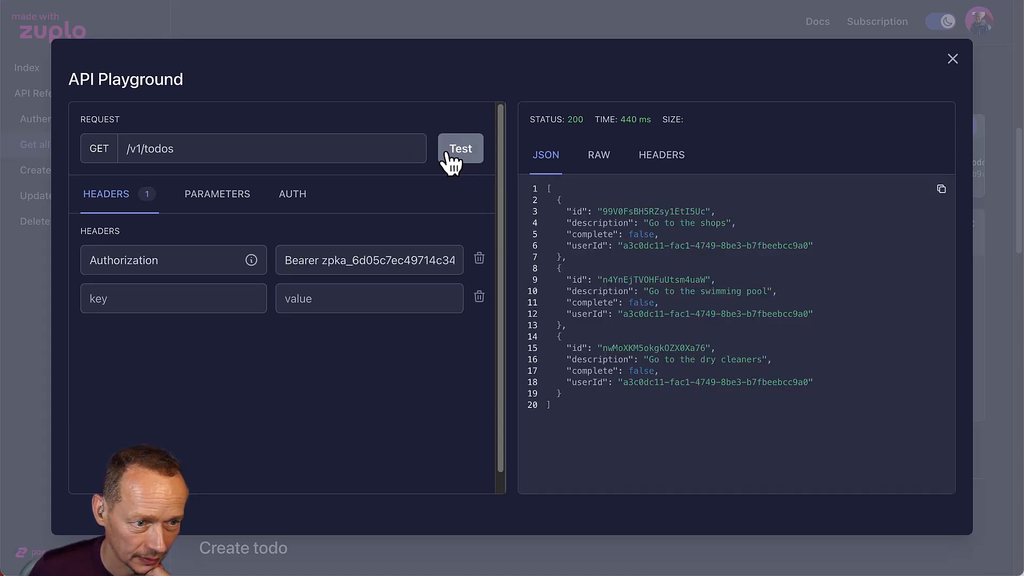
{"action": "left_click", "coordinate": [949, 58]}
{"action": "left_click", "coordinate": [877, 22]}
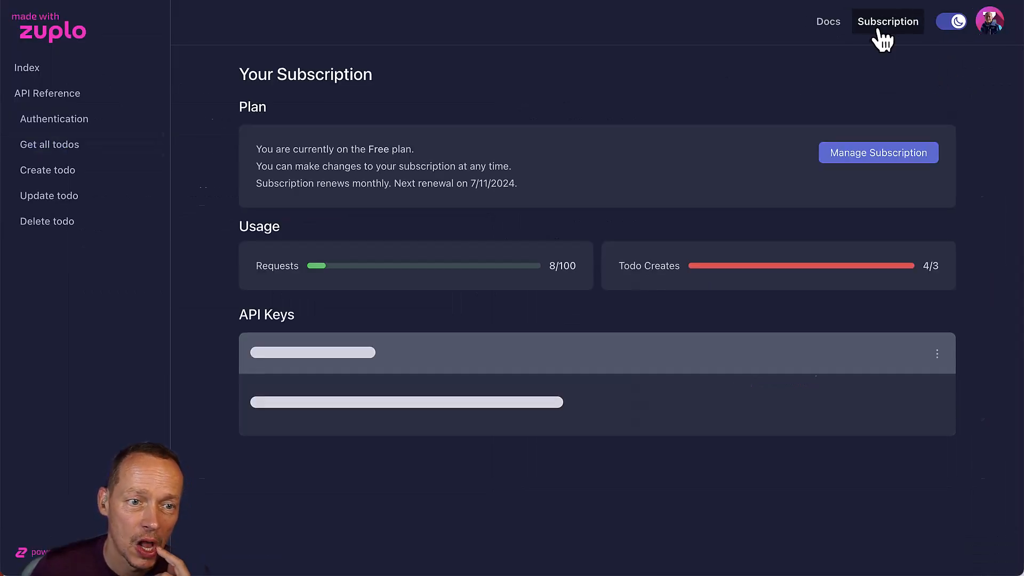